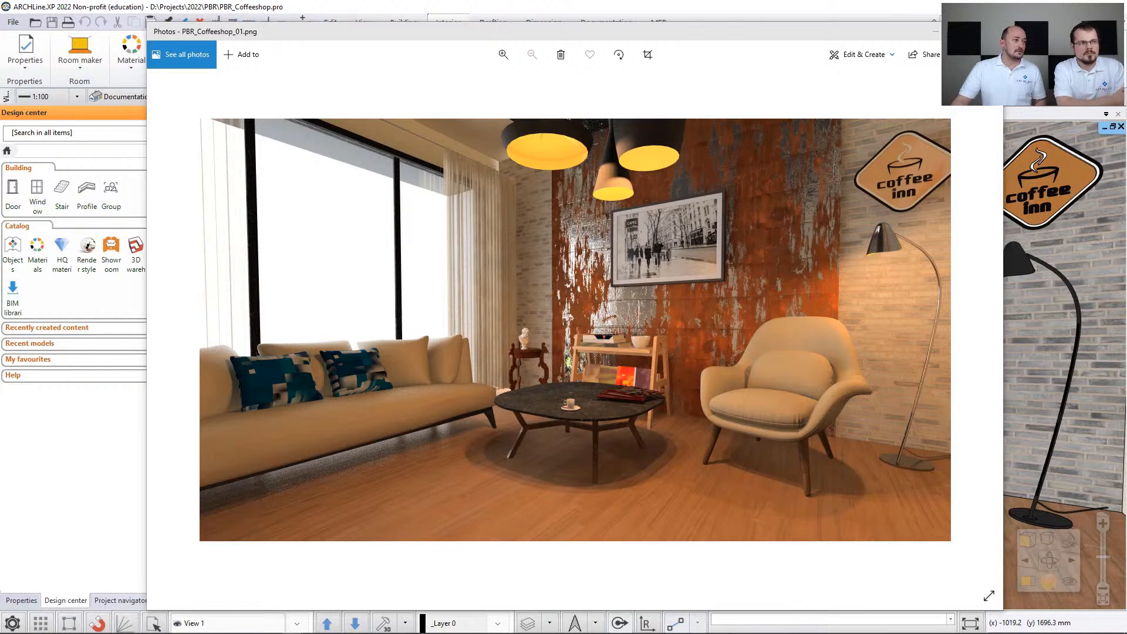
- Compare the floor renders from Domyślny 0a.png through Domyślny 0g.png in the photo viewer, and minimize both image windows
drag(0, 170, 354, 47)
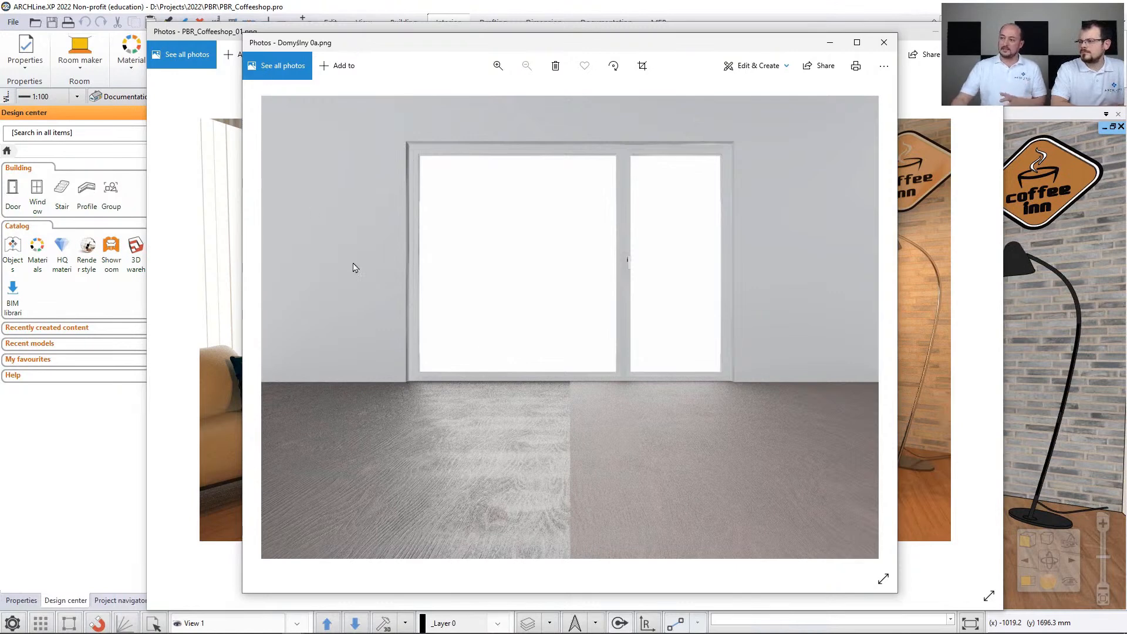
click(880, 321)
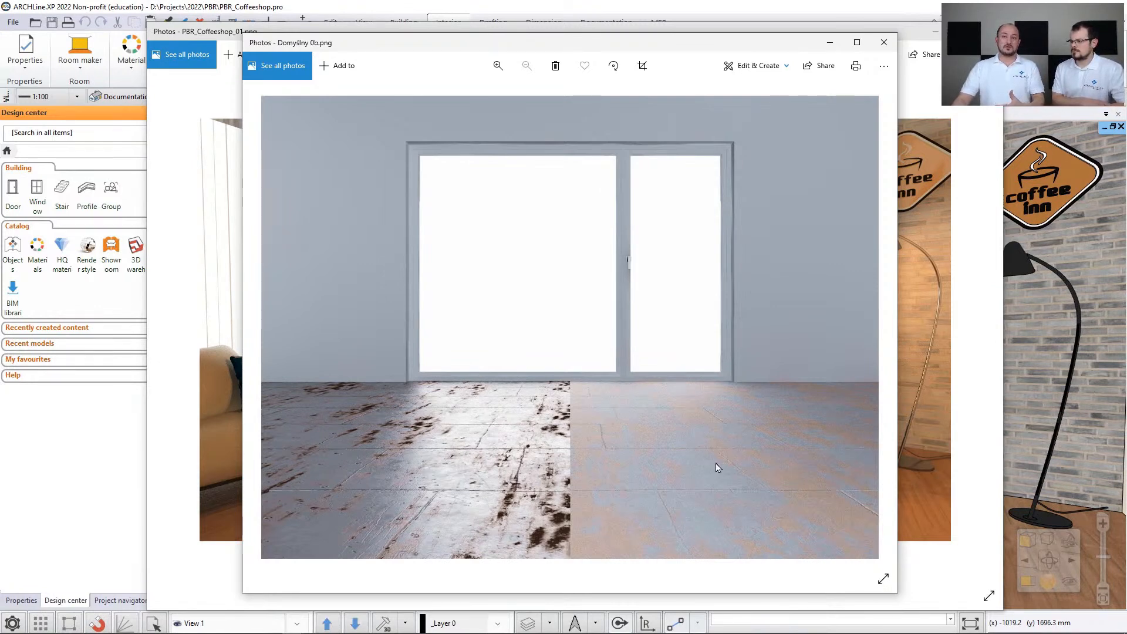
key(Right)
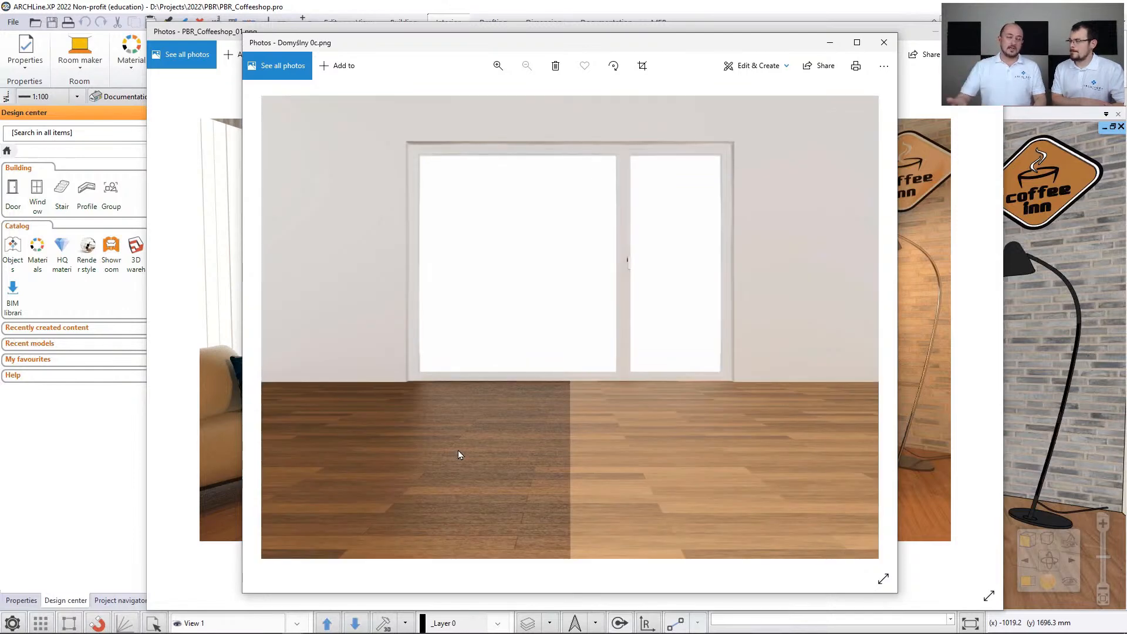
key(Right)
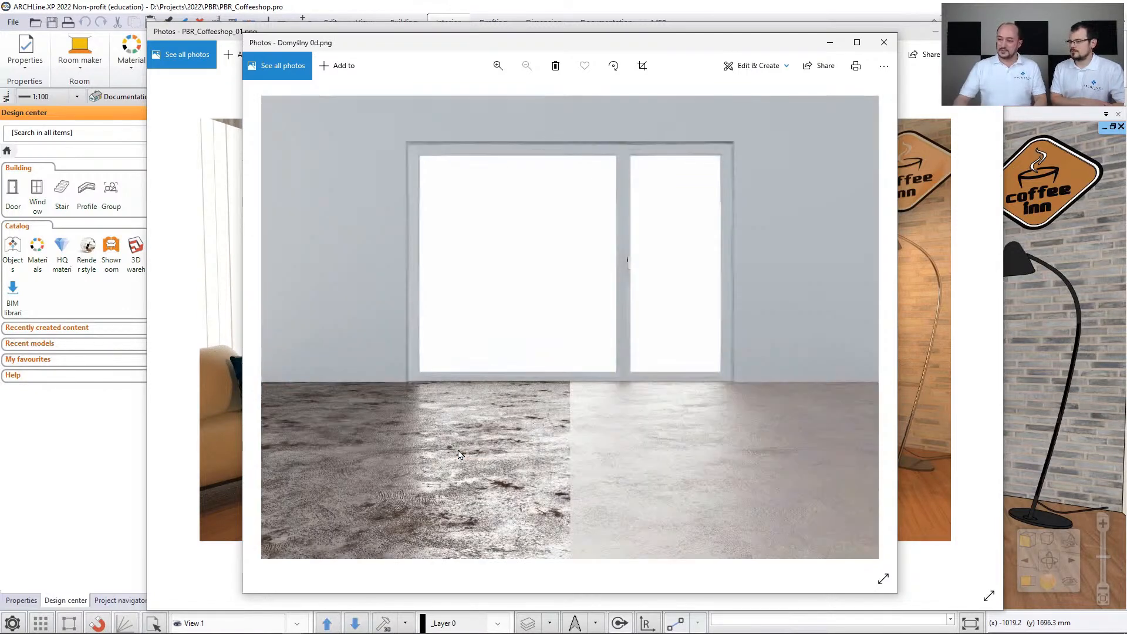
key(Right)
key(Right)
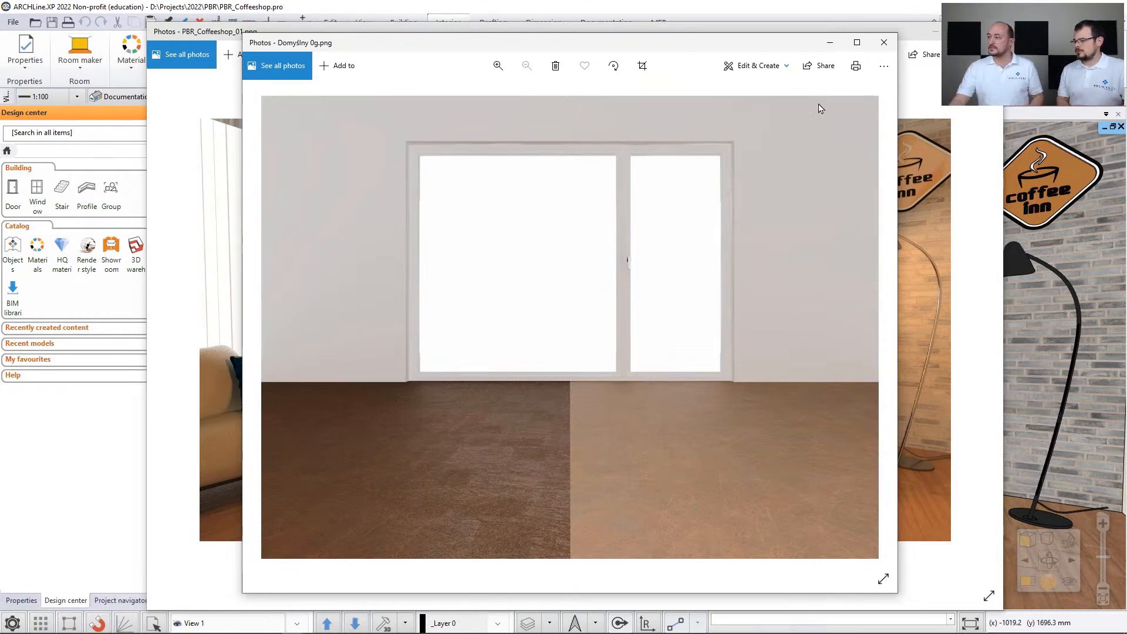
click(830, 44)
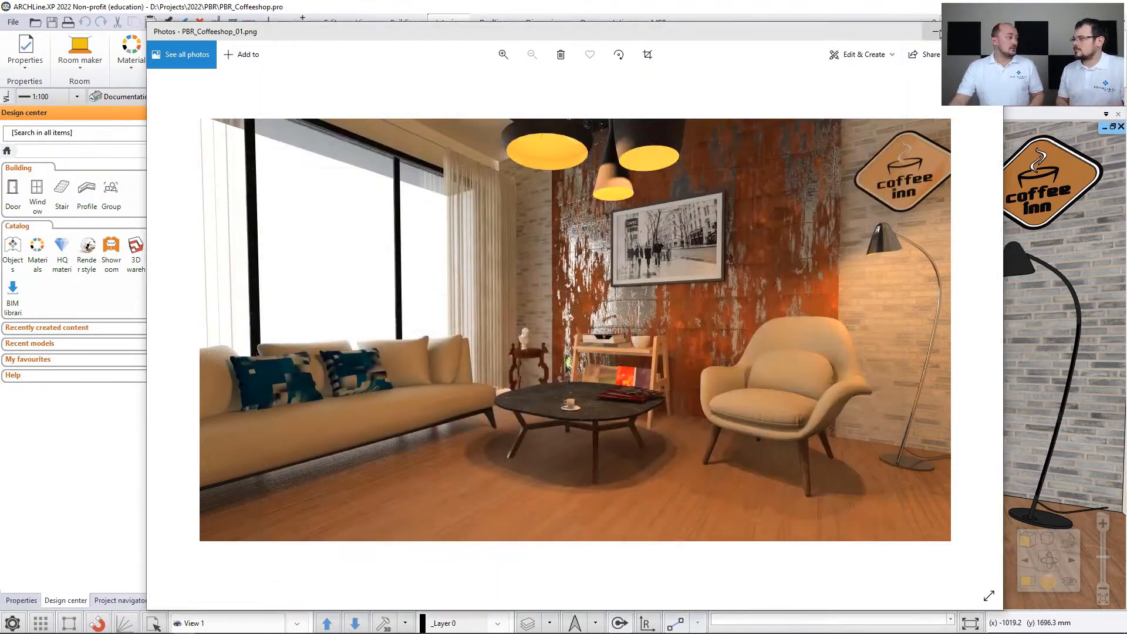
click(935, 32)
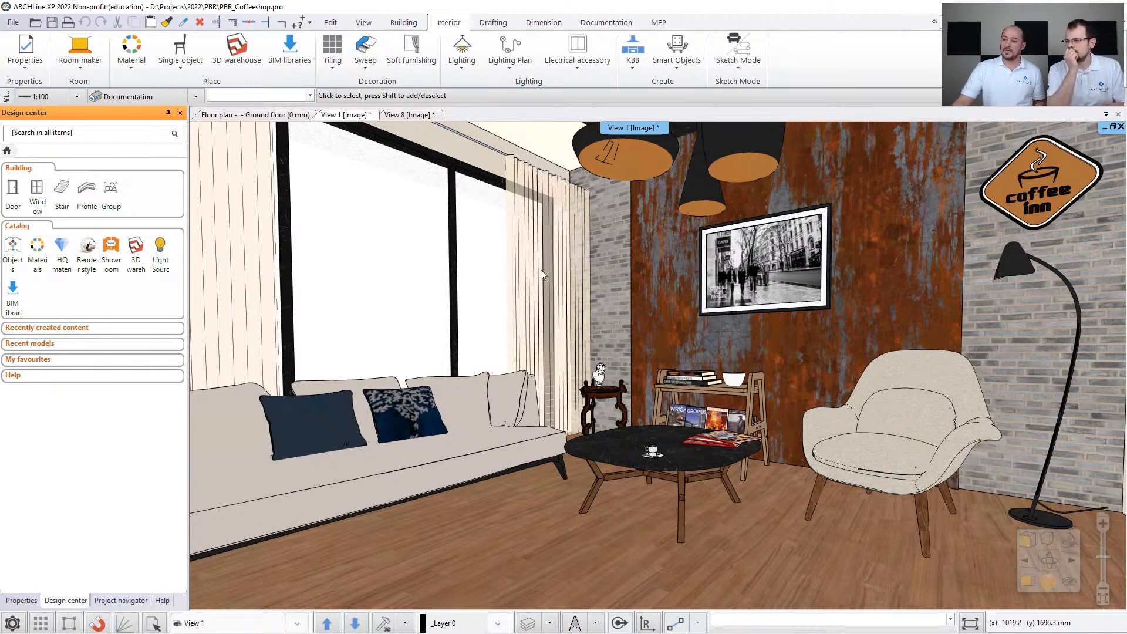
- Open the HQ materials catalog in the Design center and look through the available materials down to the metal plates
click(64, 248)
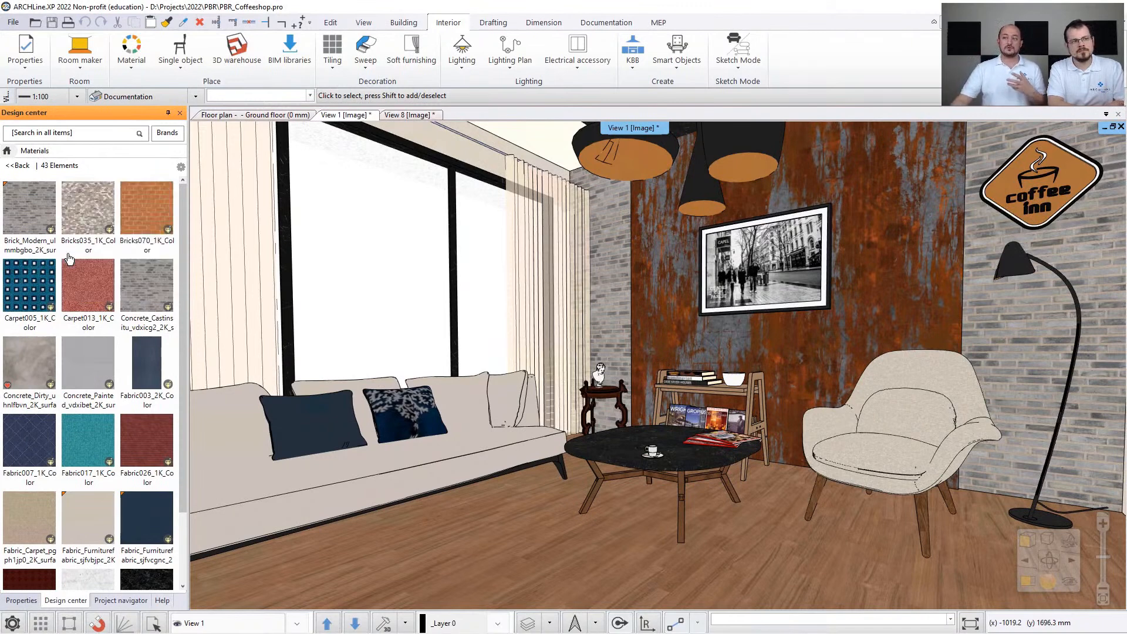
mouse_move(50, 241)
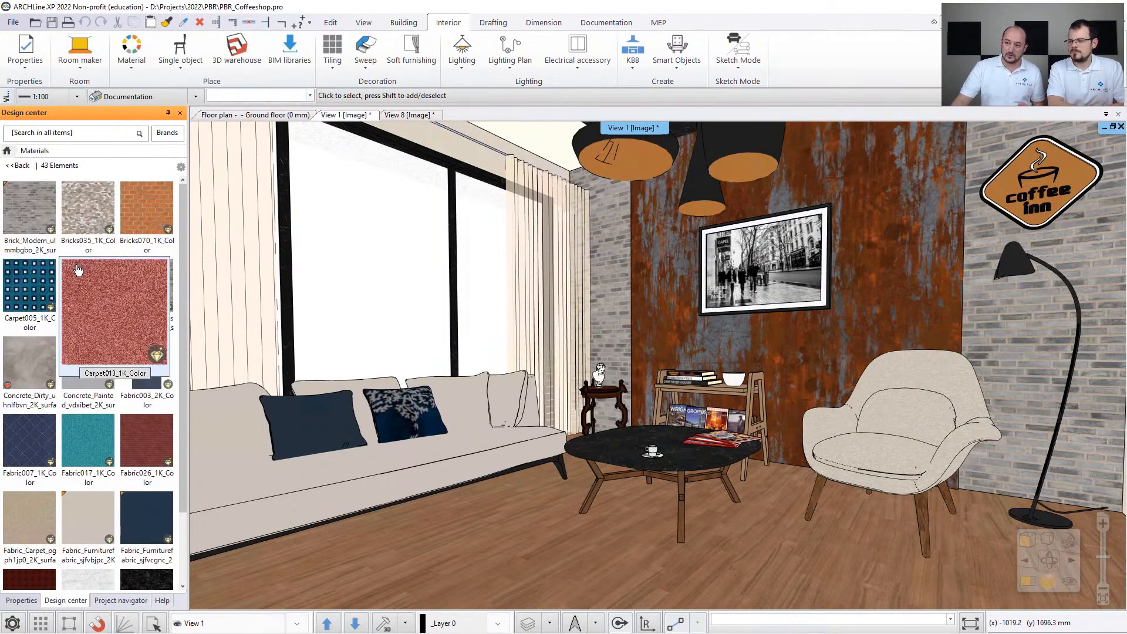
mouse_move(123, 253)
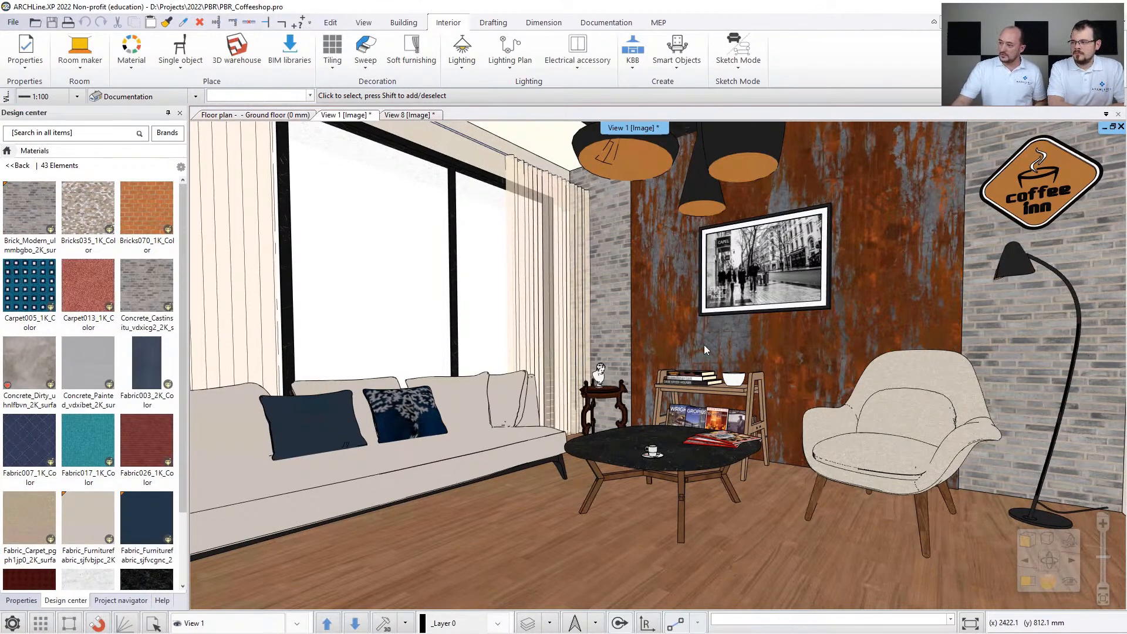
scroll(182, 299, down, 2)
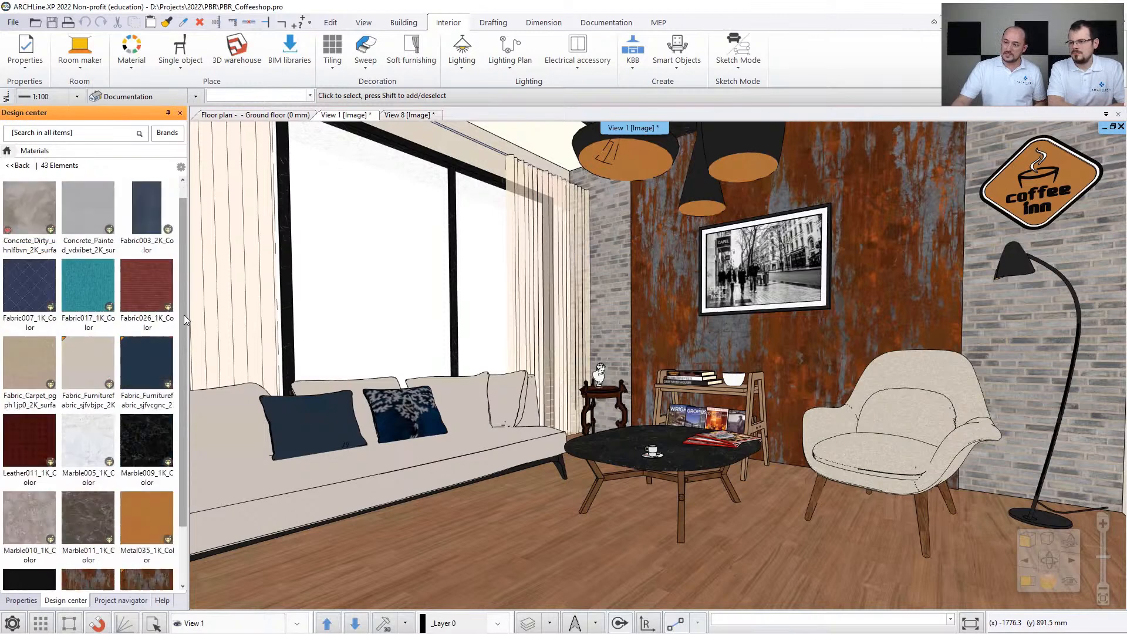
scroll(180, 350, down, 5)
scroll(180, 351, down, 4)
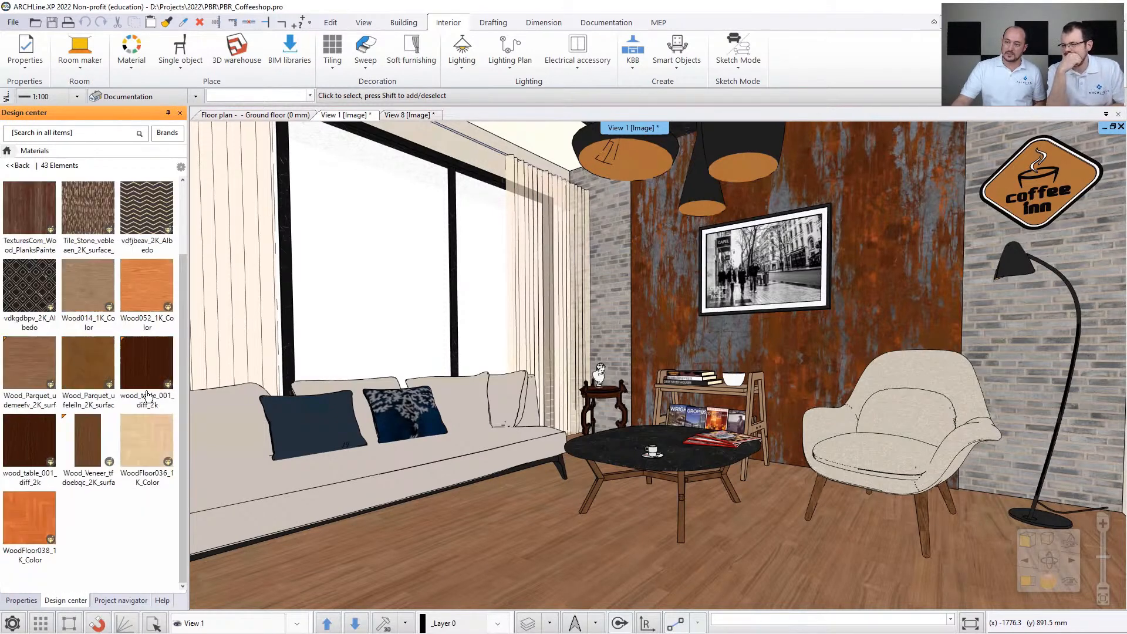
drag(188, 288, 186, 287)
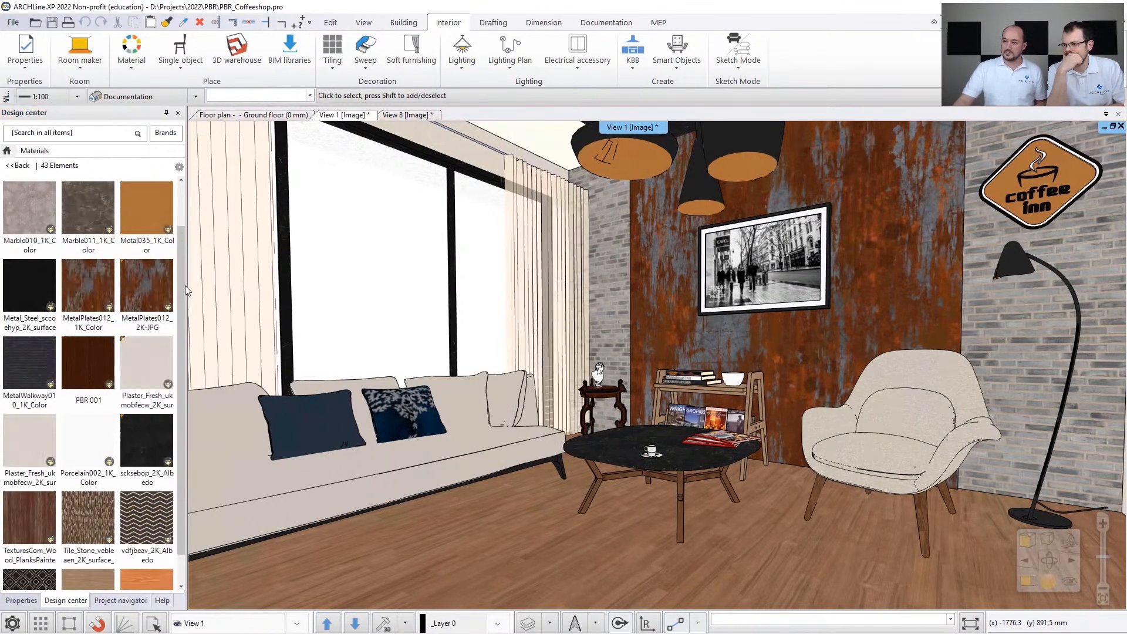
mouse_move(158, 302)
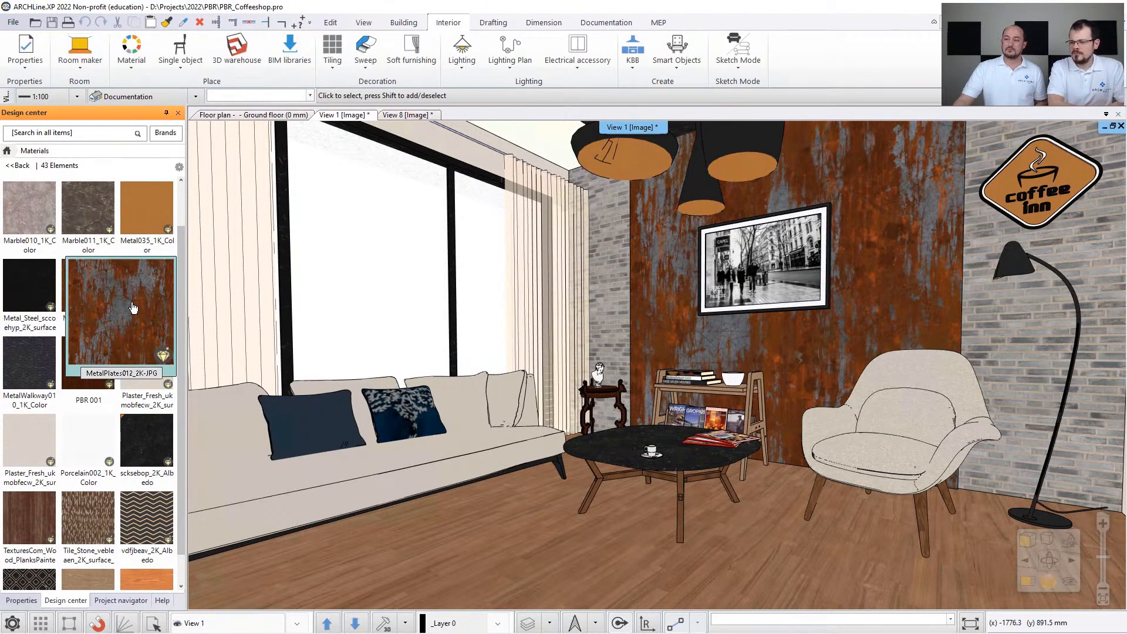
- Inspect the material properties and preview map options of MetalPlates012_2K-JPG, and leave without changing anything
click(133, 307)
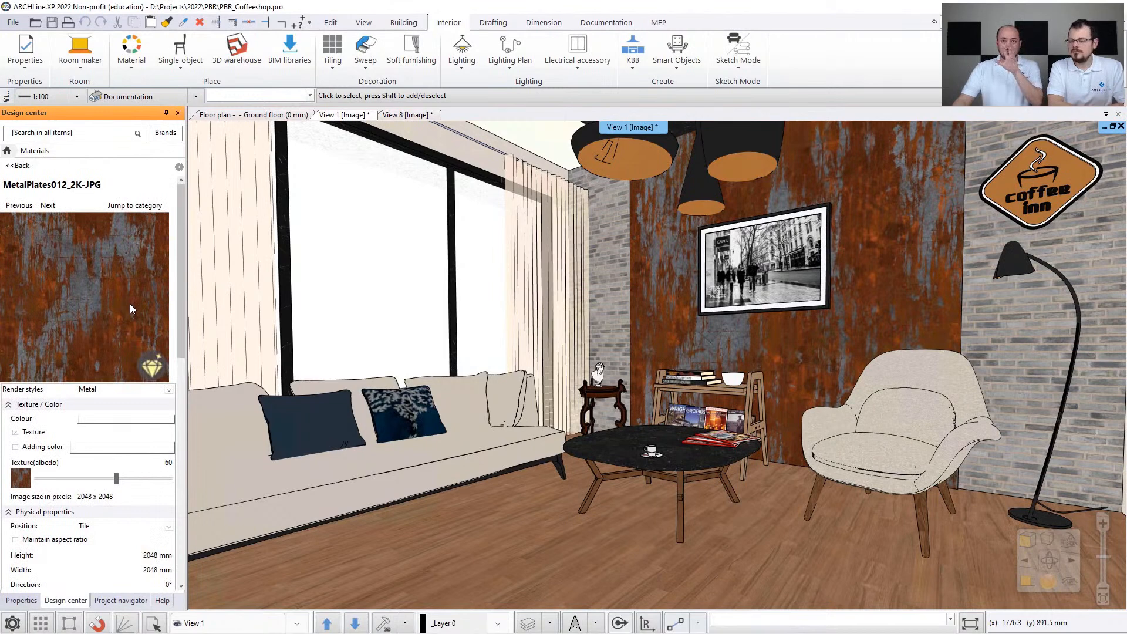
right_click(79, 302)
double_click(42, 302)
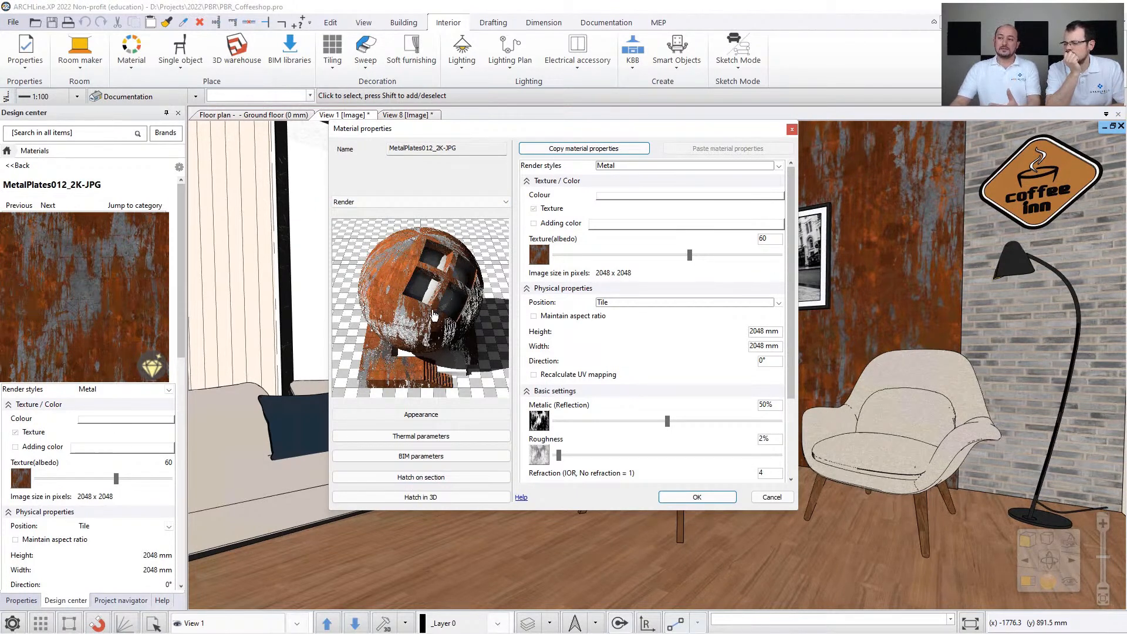
click(410, 202)
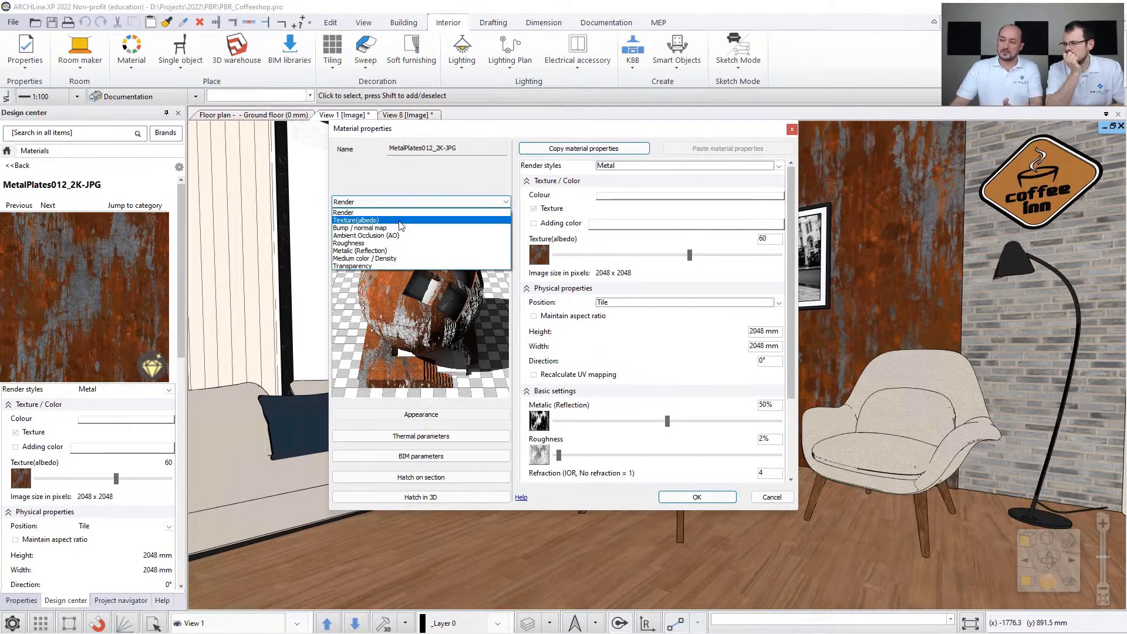
click(396, 177)
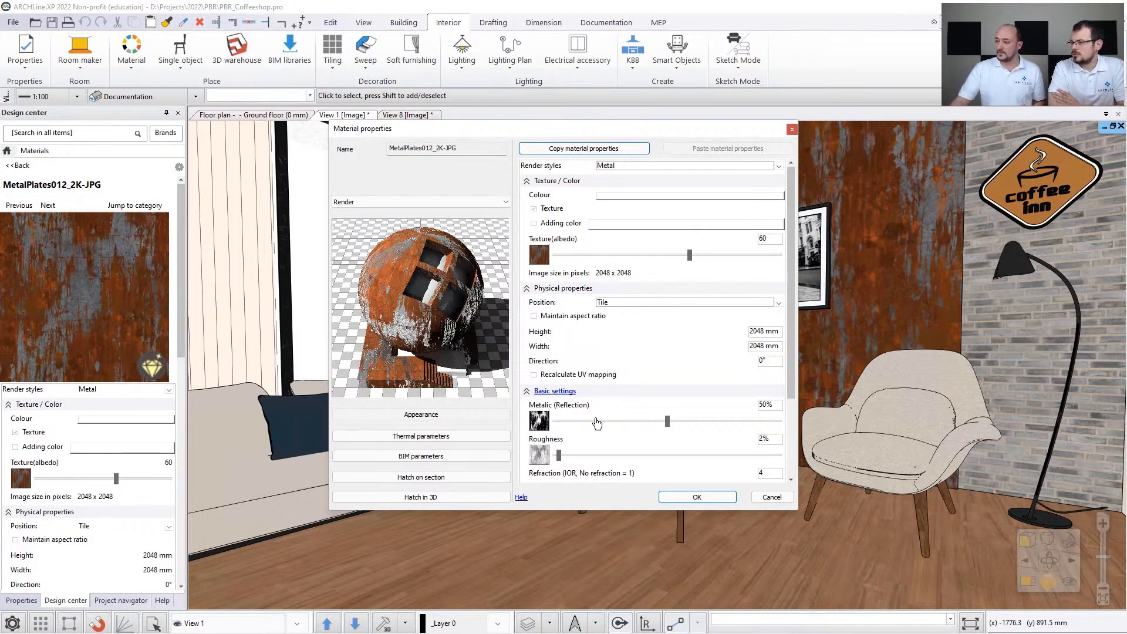
click(784, 498)
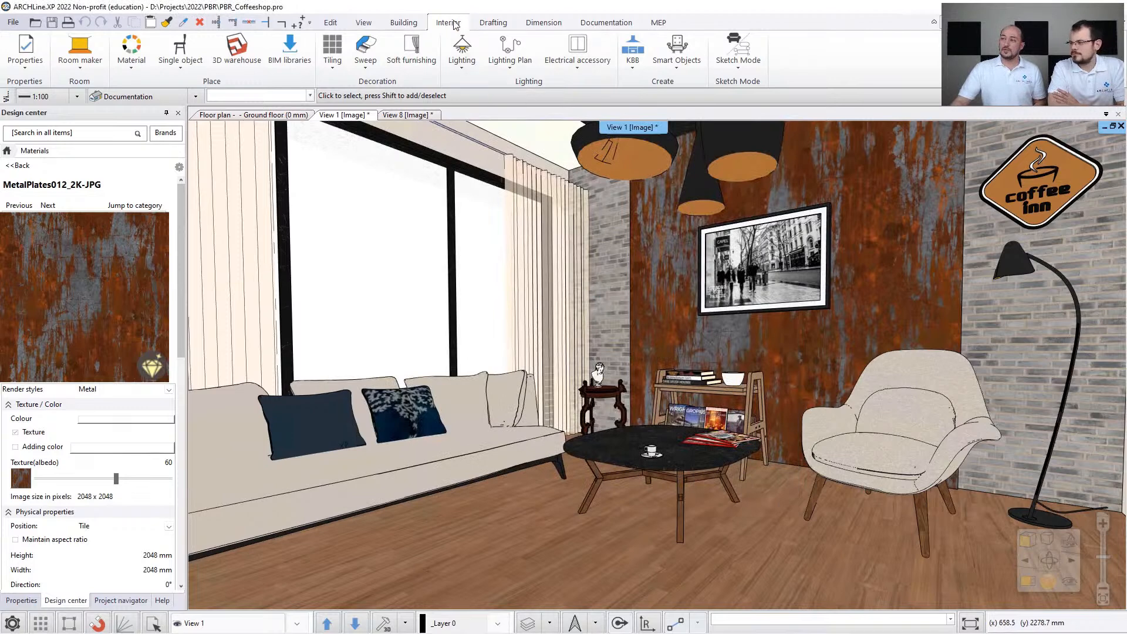
- Switch to the browser's PBR material libraries page, open the ambientCG library and look through its popular PBR photo textures
click(138, 68)
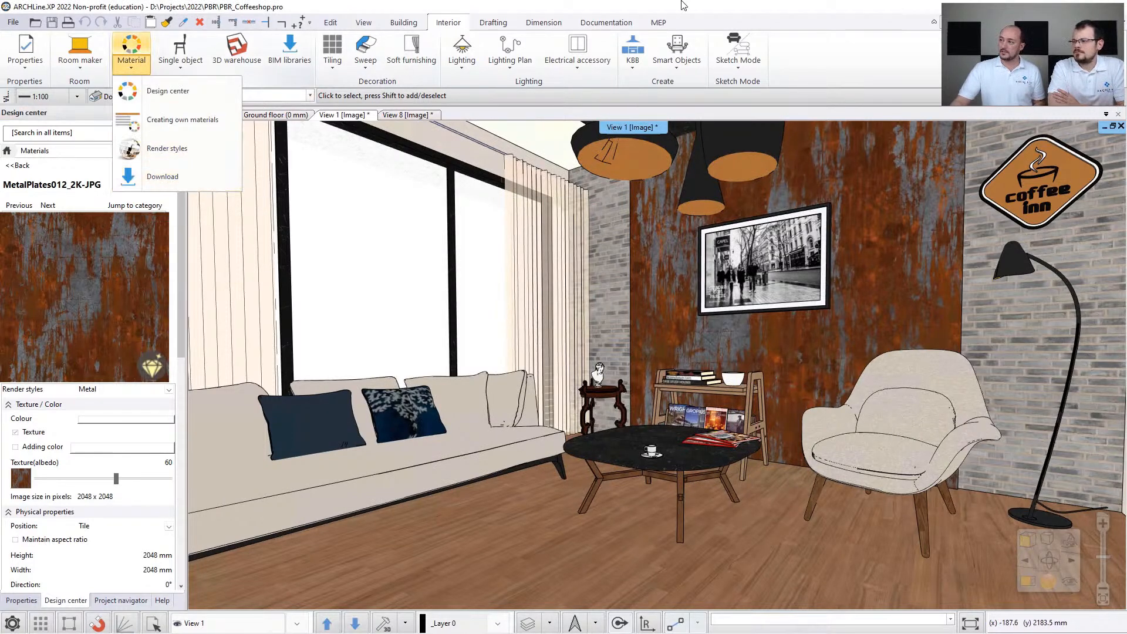
click(668, 14)
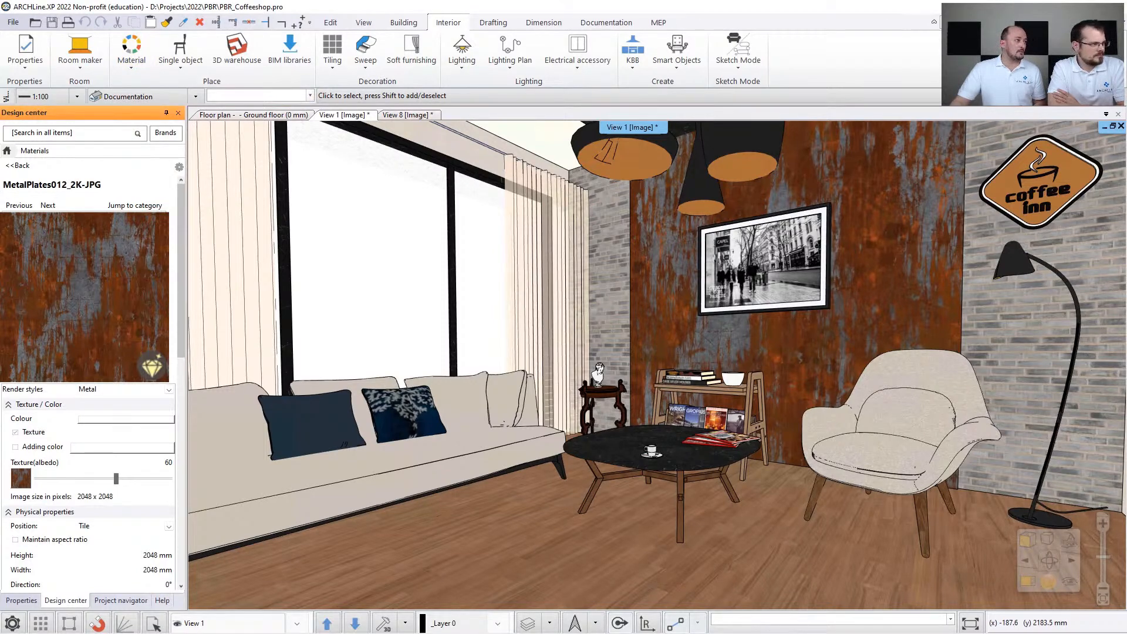
drag(0, 141, 378, 1)
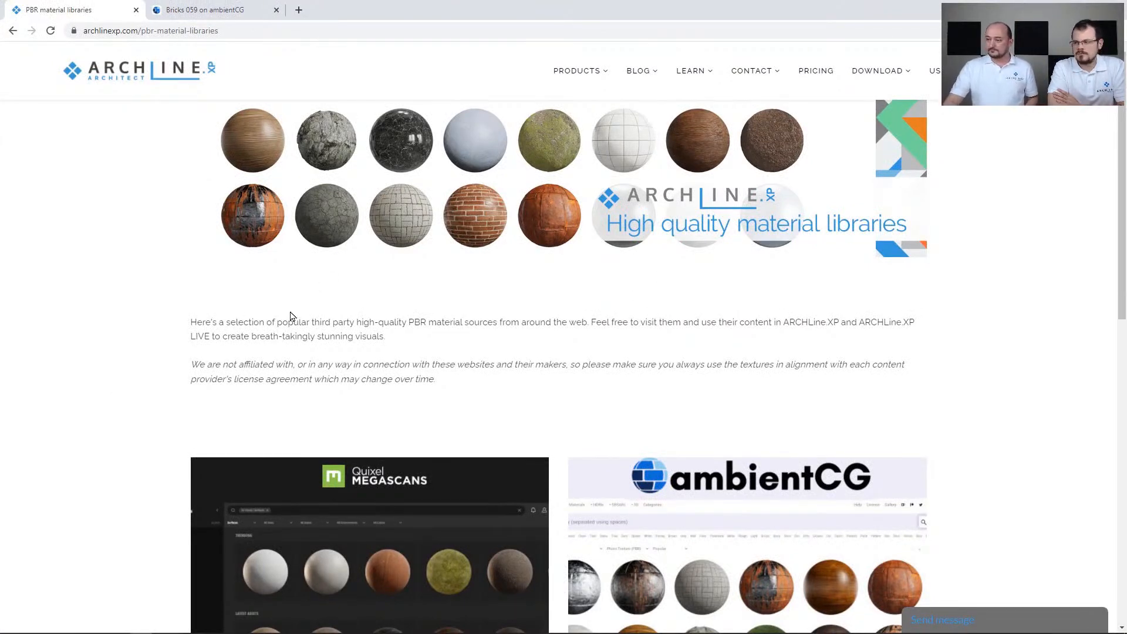
scroll(291, 317, down, 3)
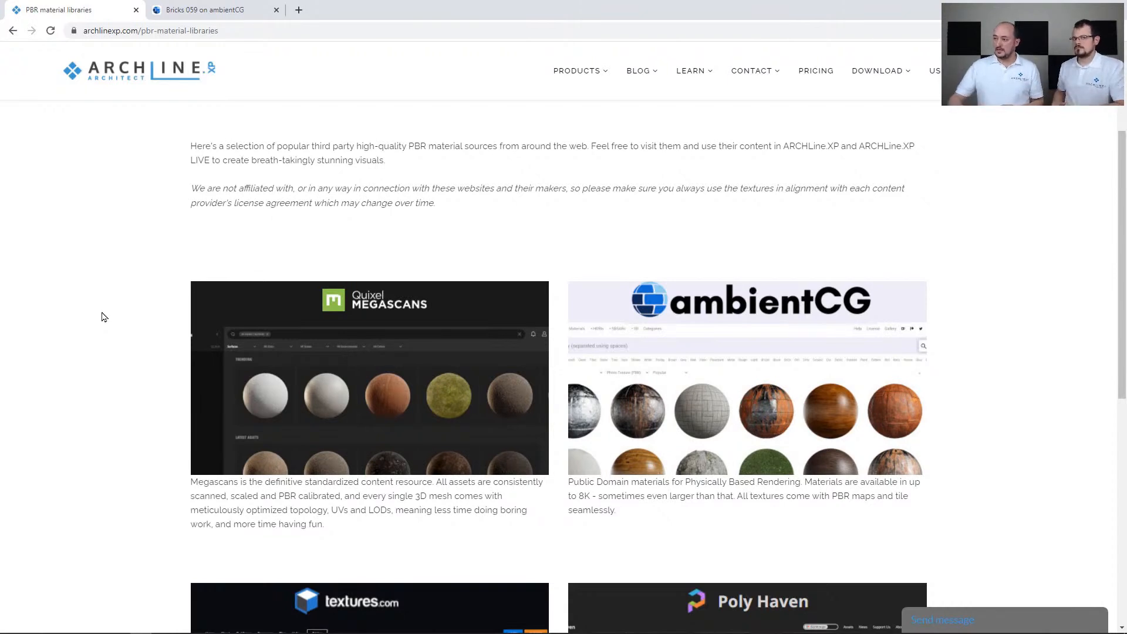
click(723, 392)
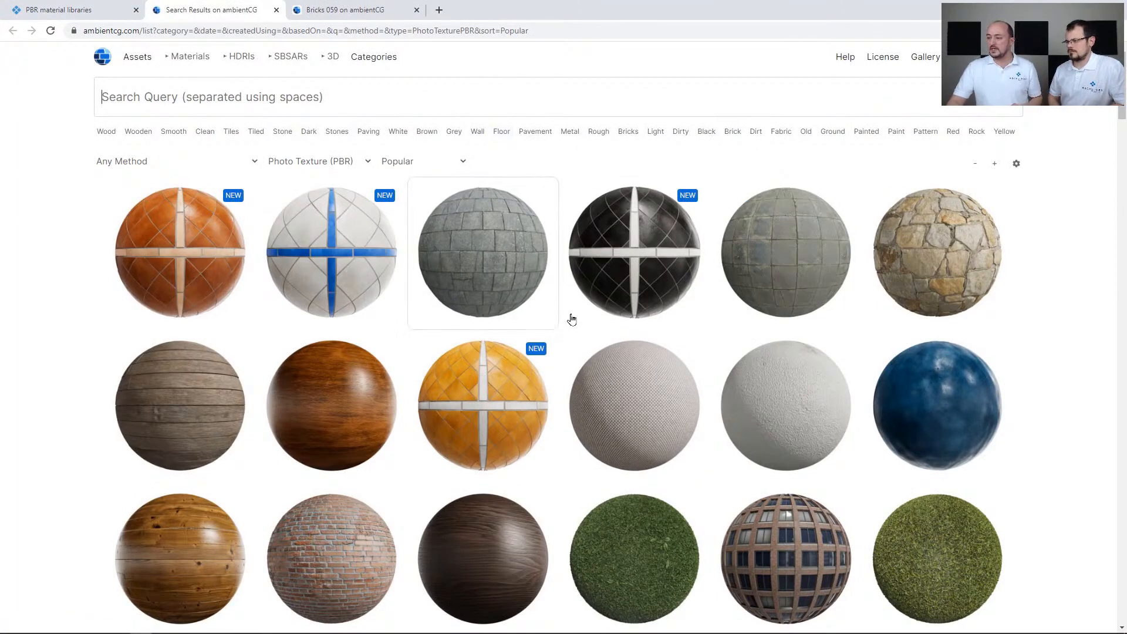
scroll(570, 320, down, 6)
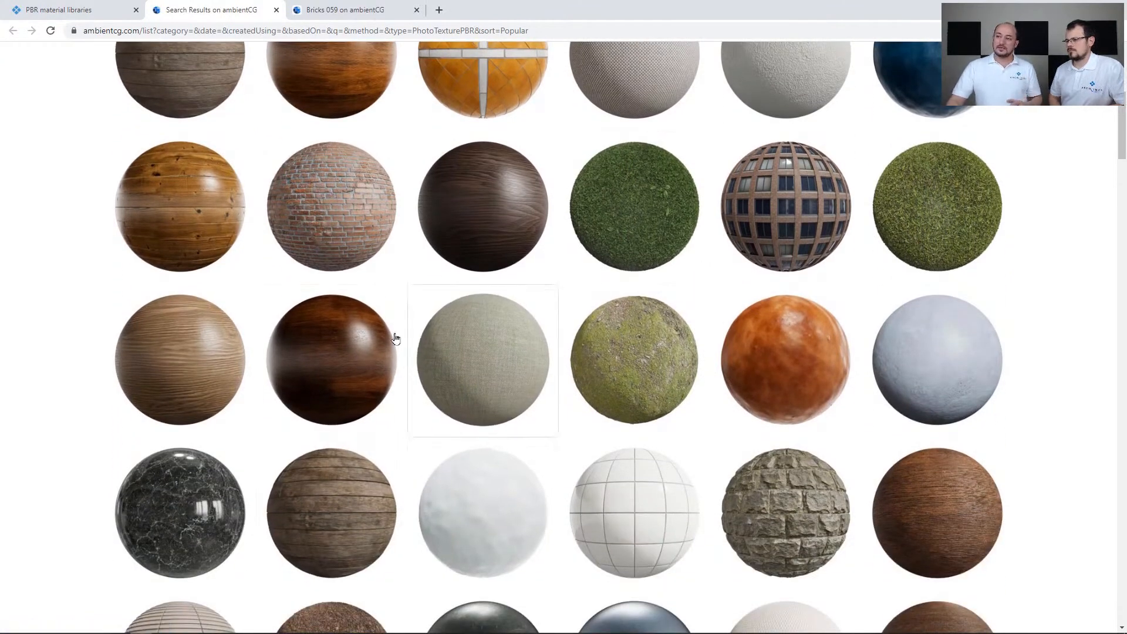
- Examine the Bricks 059 page on ambientCG, including its texture preview and the 2K-JPG download option
click(343, 10)
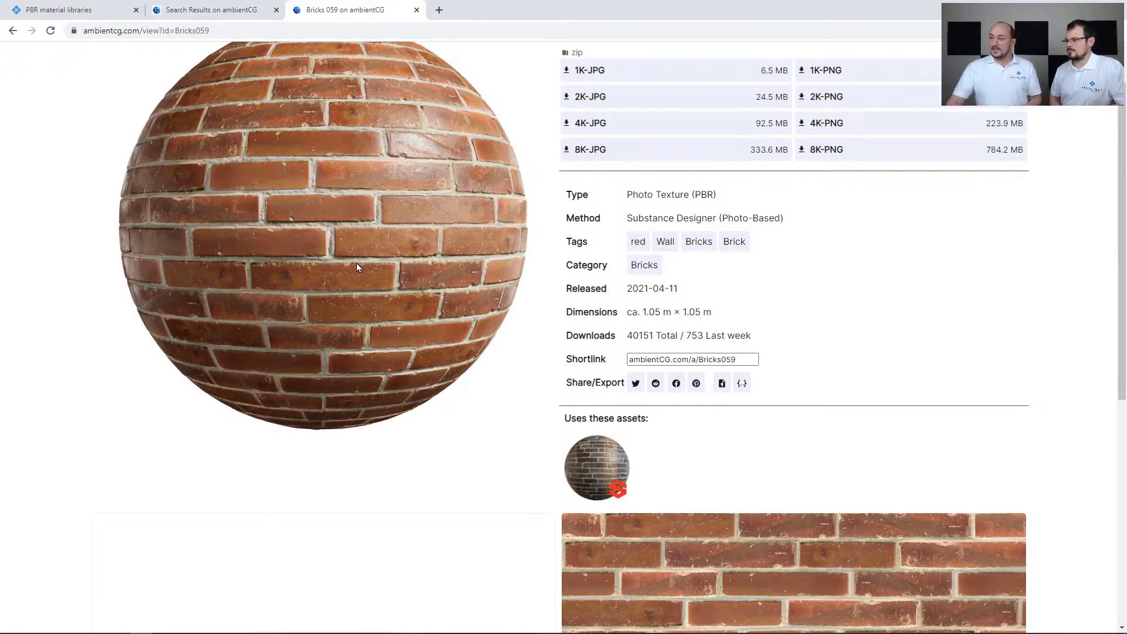
scroll(418, 302, up, 1)
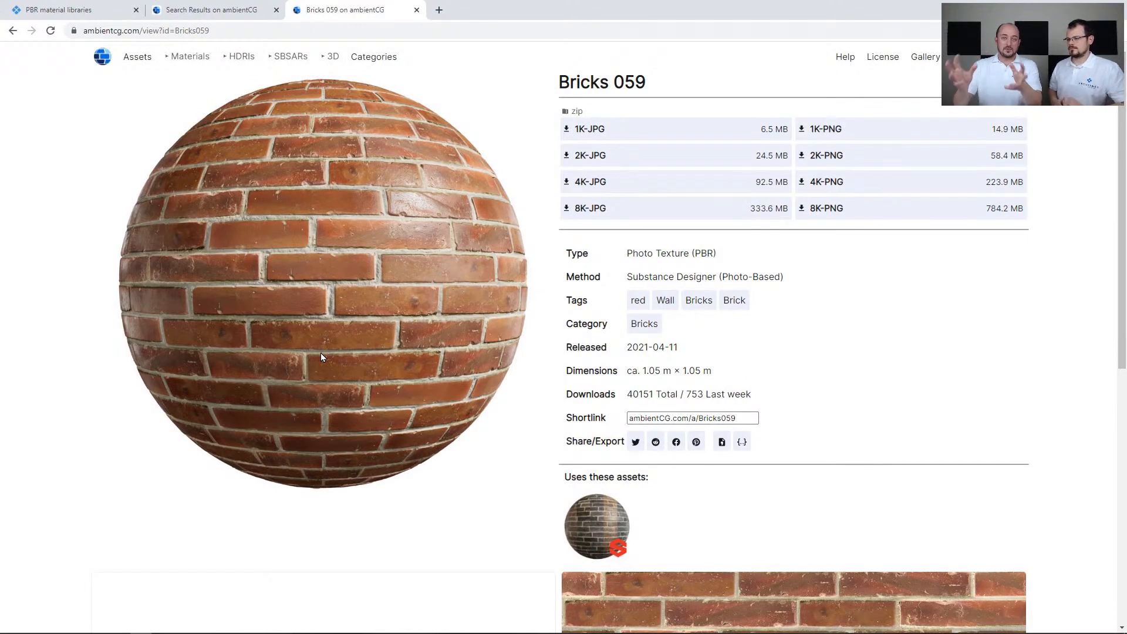
scroll(321, 358, down, 6)
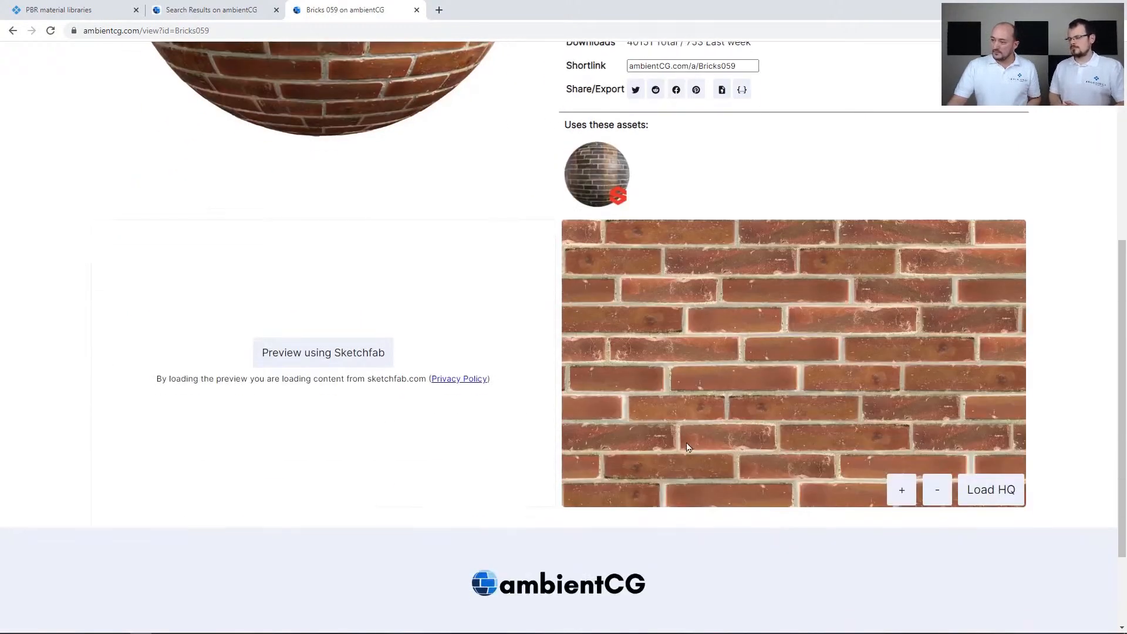
scroll(723, 283, up, 6)
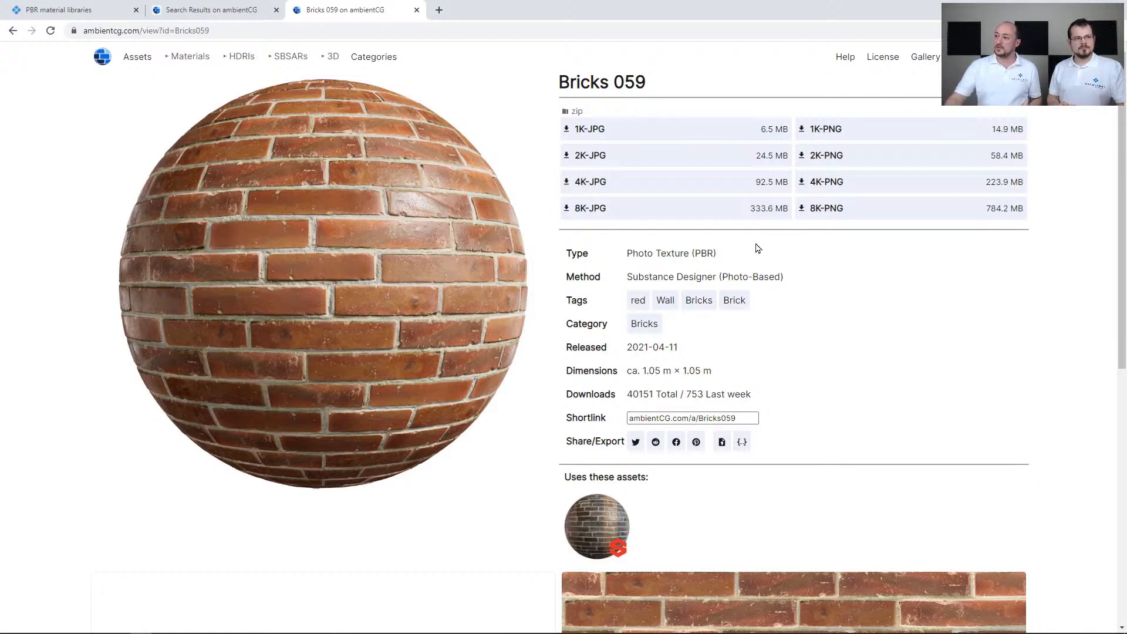
mouse_move(628, 156)
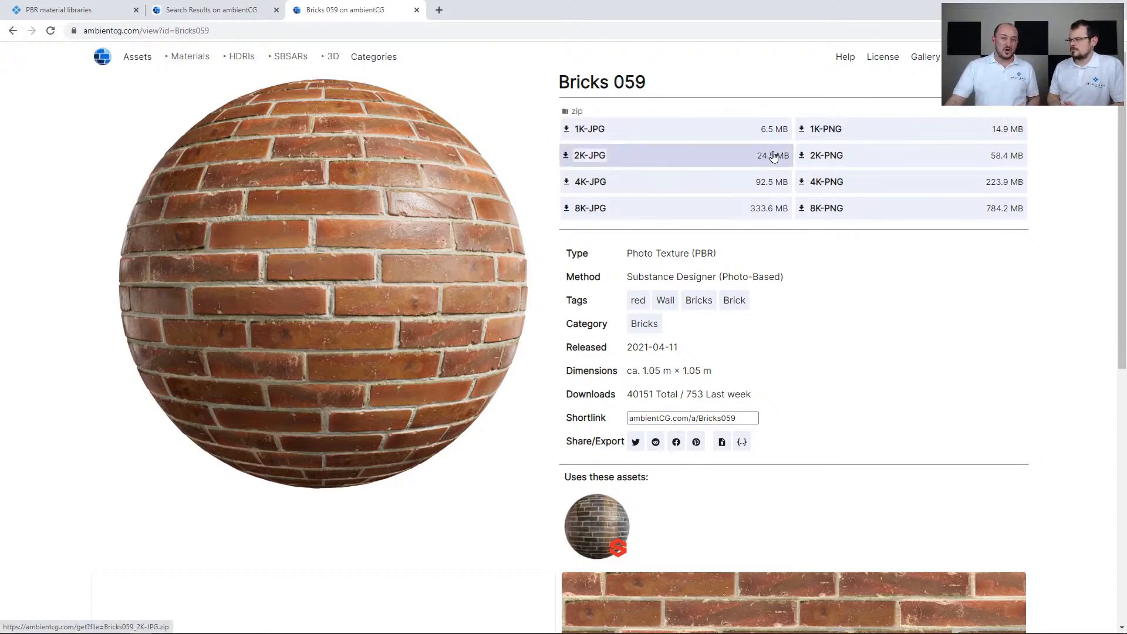
mouse_move(774, 156)
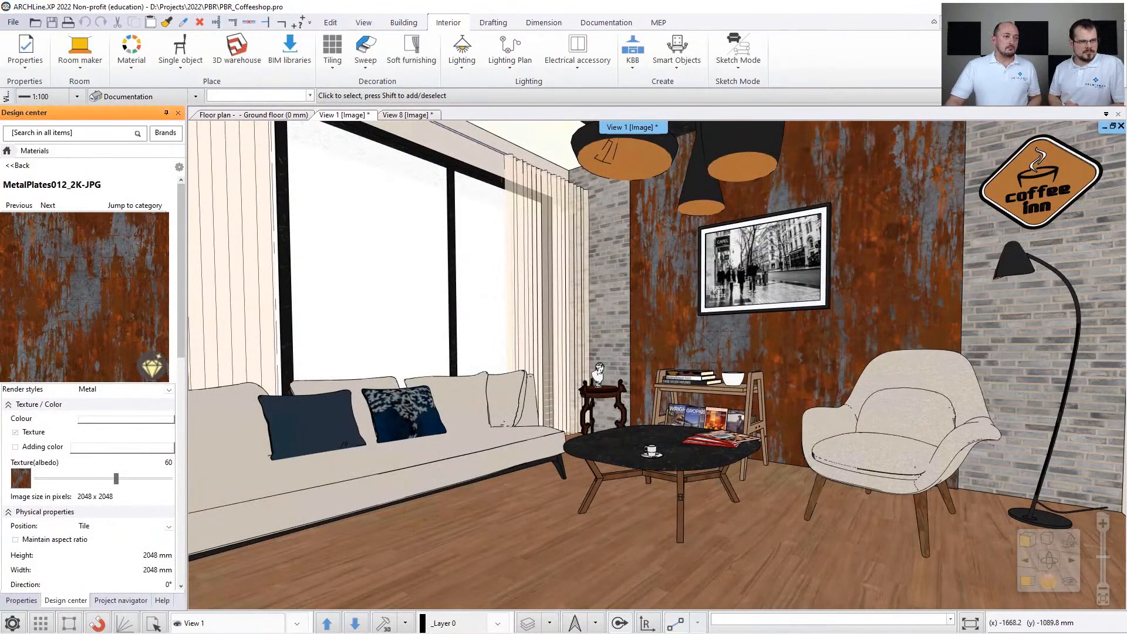
- Show the downloaded WoodFloor044_2K-JPG.zip in the Downloads folder, and bring the PBR_Coffeeshop_01.png render back into view
drag(328, 633, 511, 57)
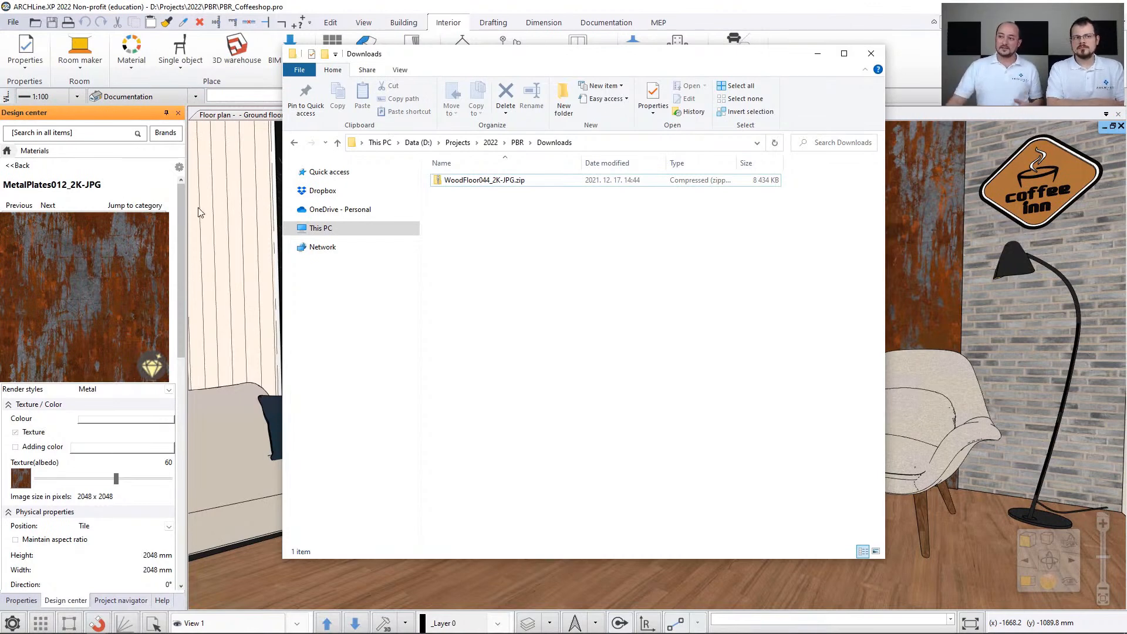
click(480, 182)
drag(479, 181, 470, 289)
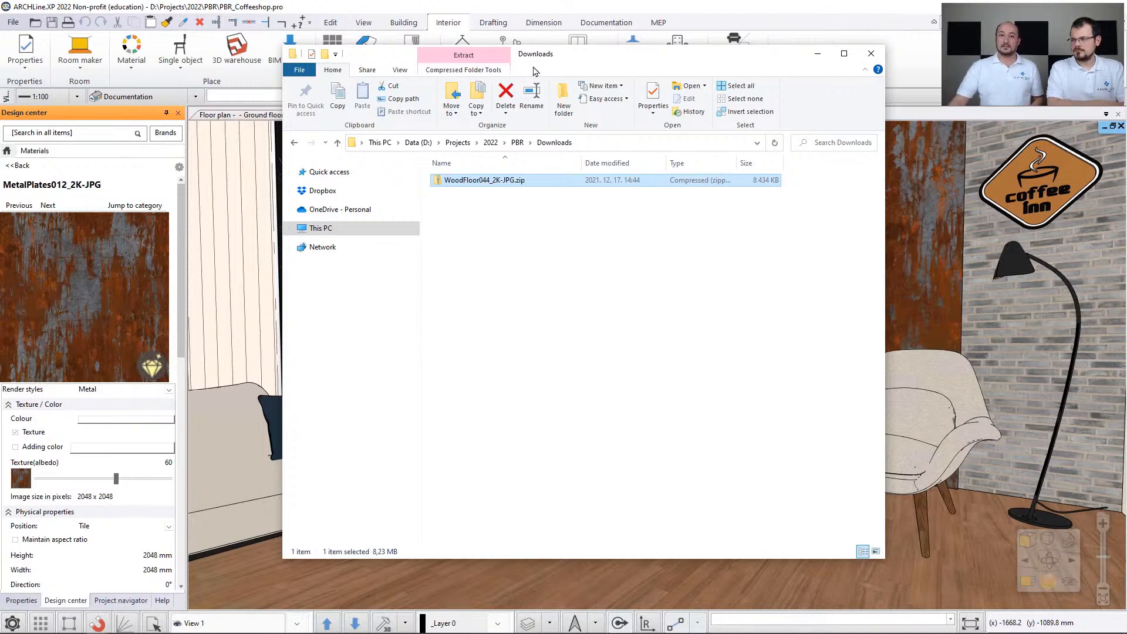
click(385, 7)
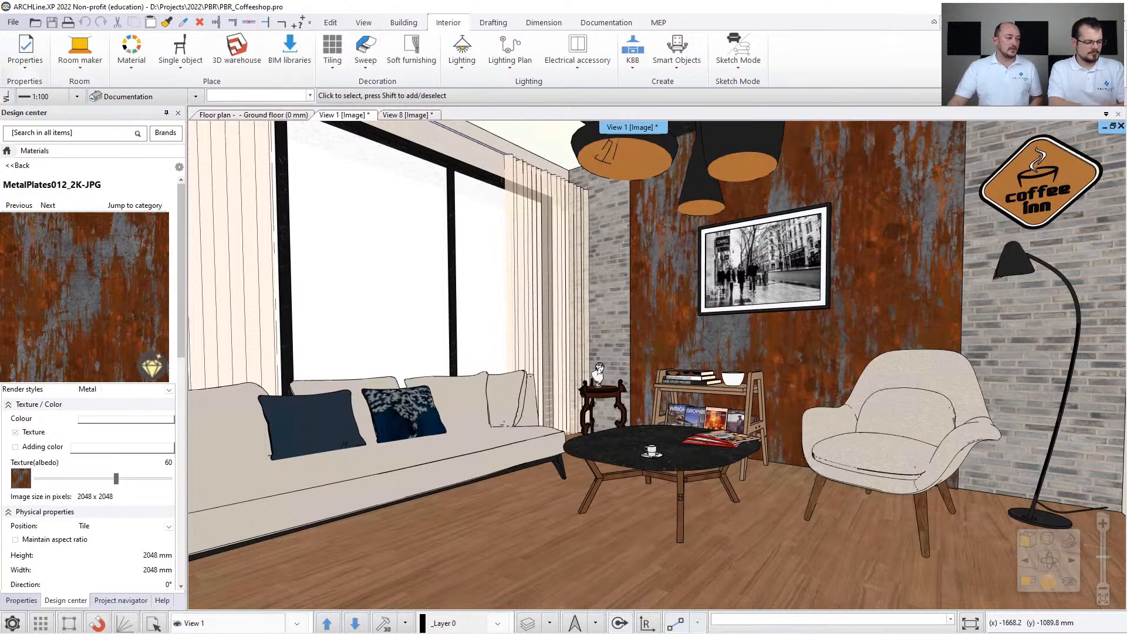
key(alt+Tab)
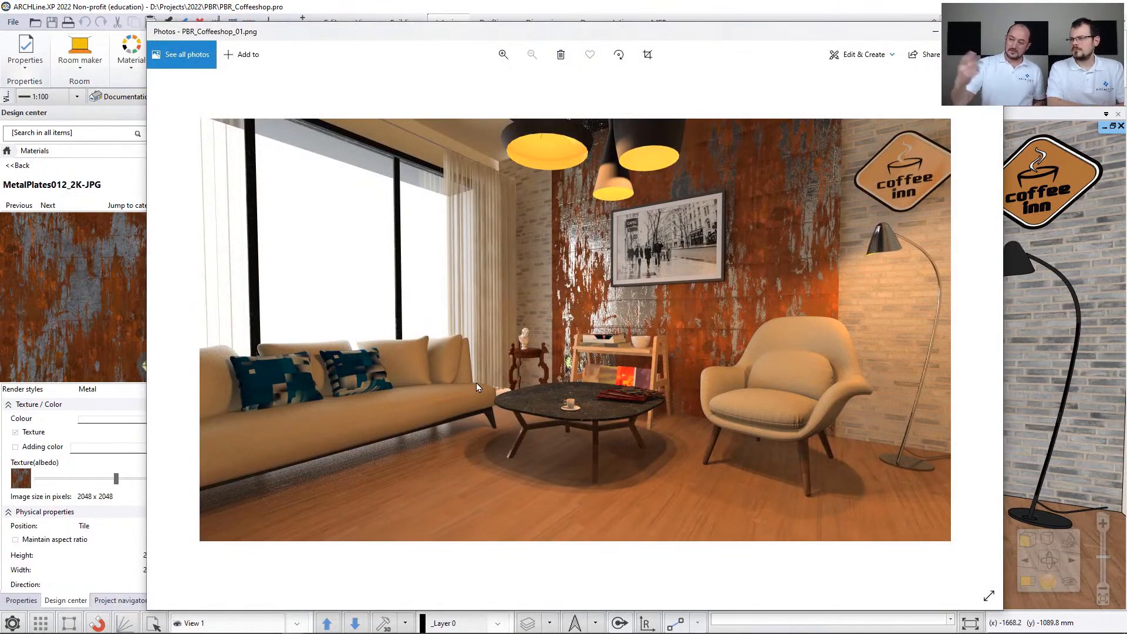
- Show the cold-light render PBR_Coffeeshop_01_COLD.png in front of the coffee shop model, and return to the View 1 project window
key(Right)
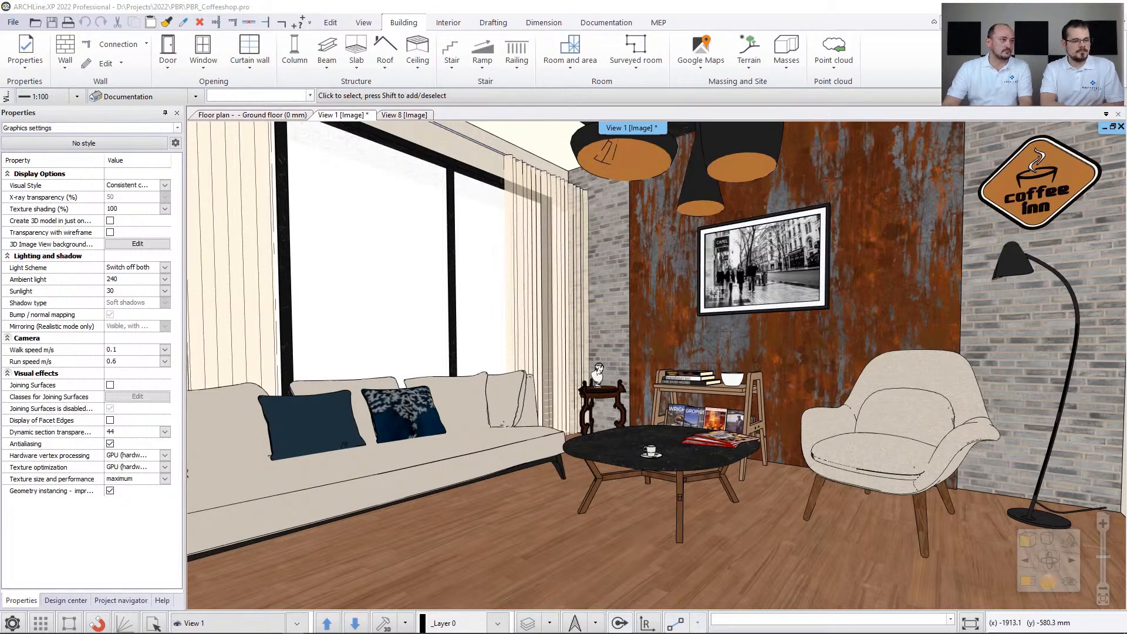
drag(0, 246, 560, 46)
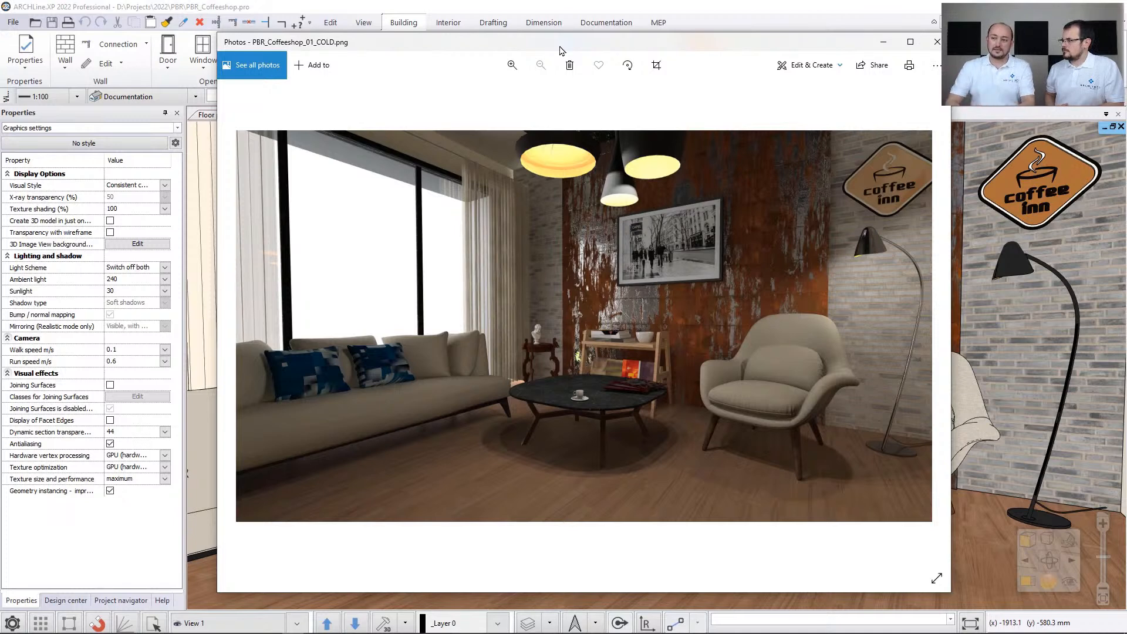
click(542, 13)
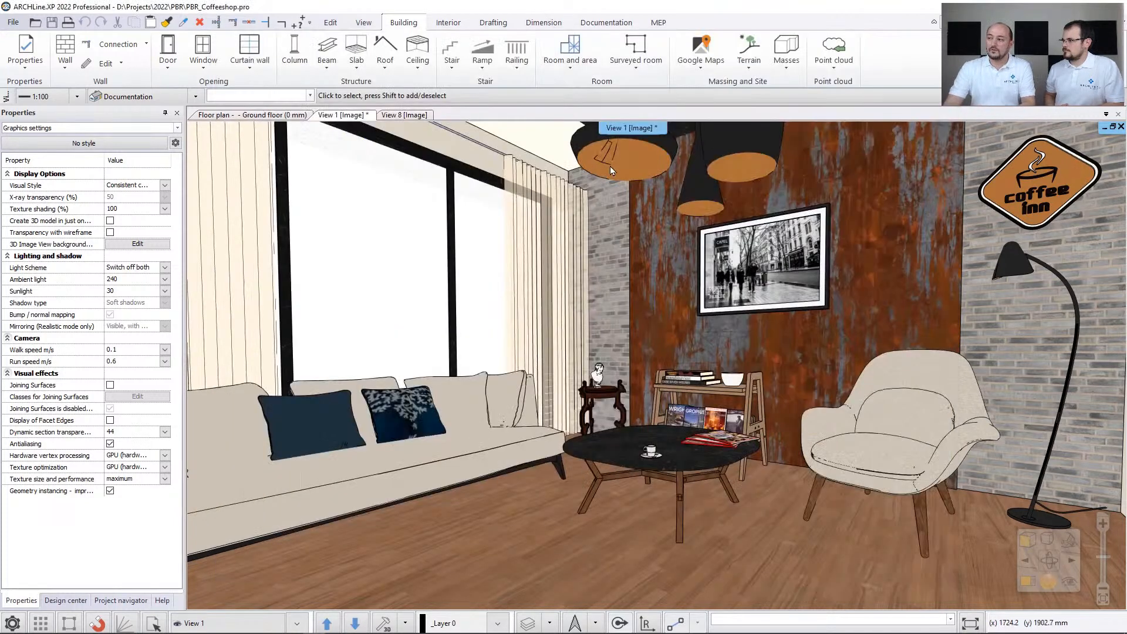
- Try a colour temperature of 3350 K on one light source of the pendant lamp, and leave the setting without applying it
click(630, 173)
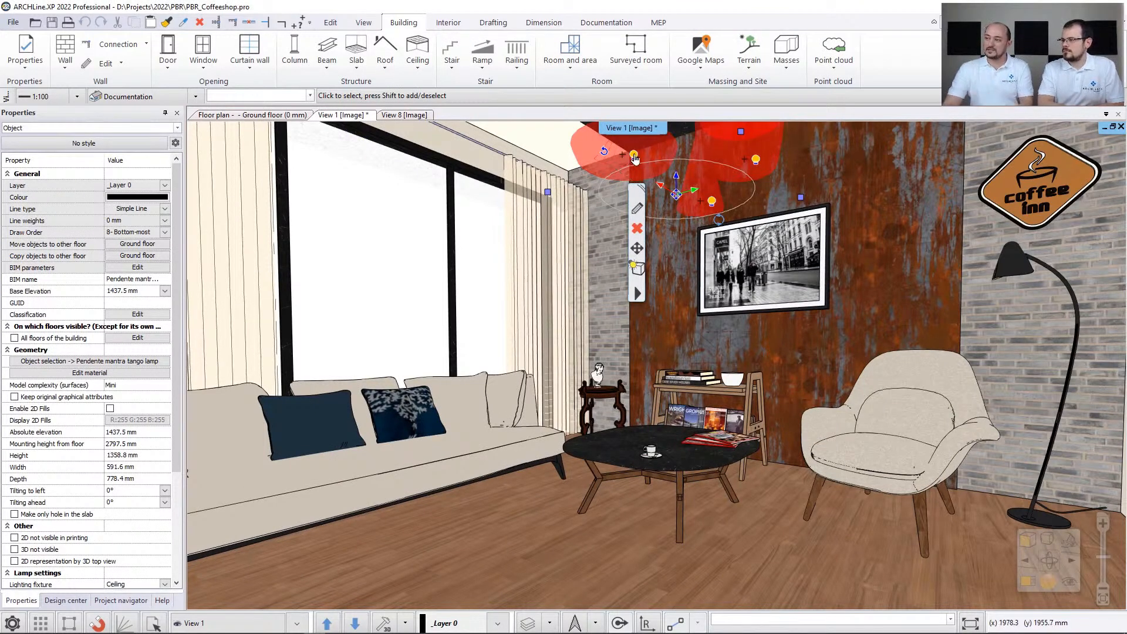
click(634, 156)
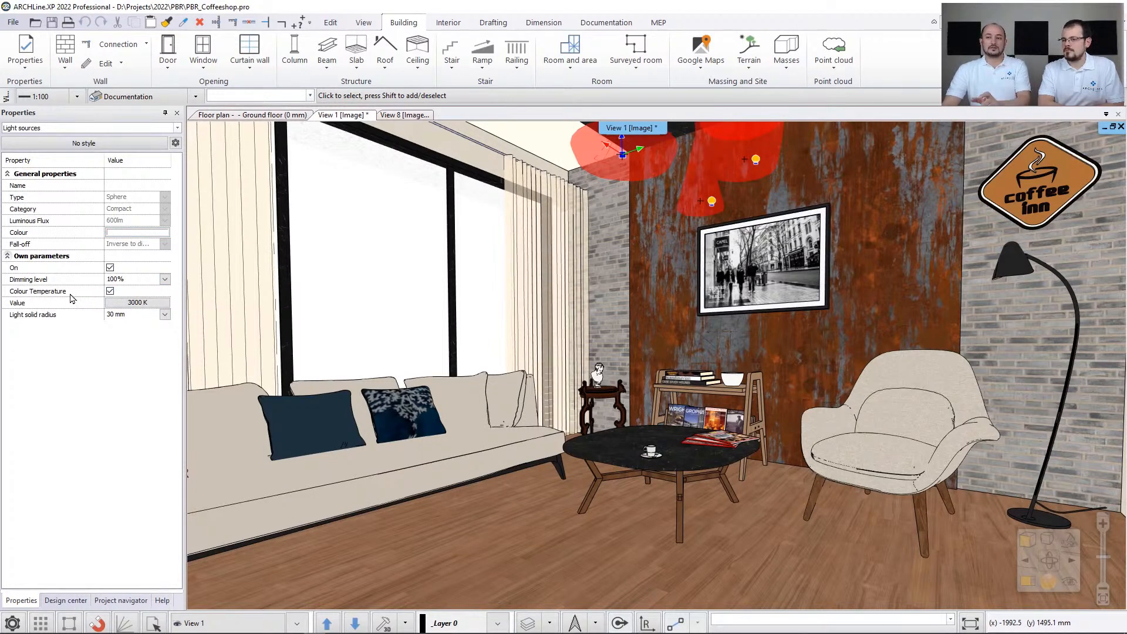
click(136, 302)
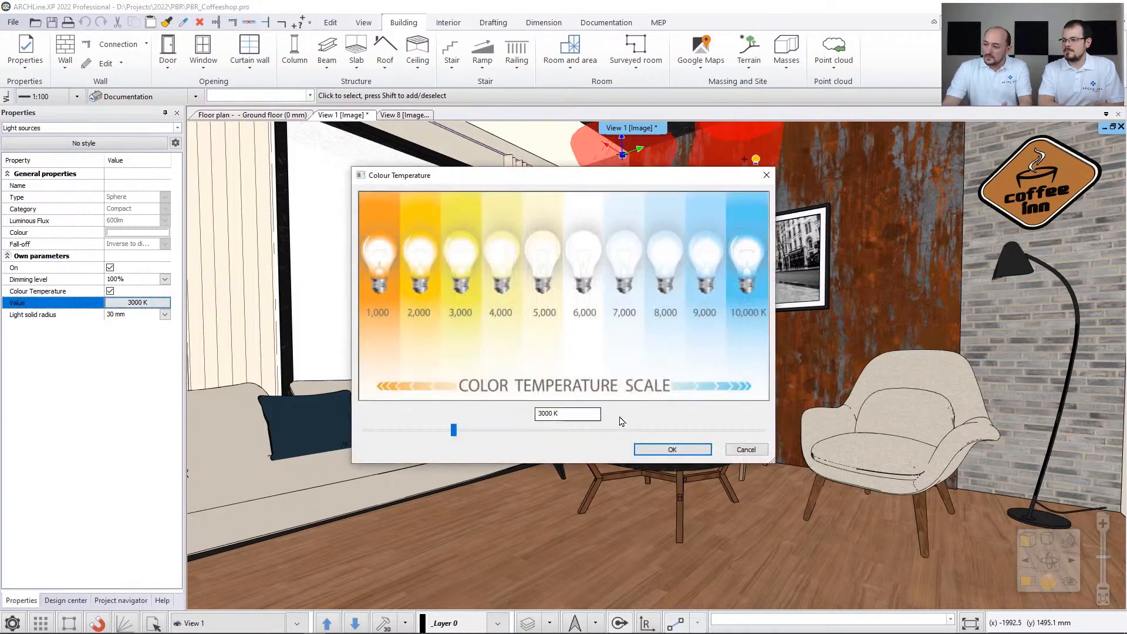
mouse_move(453, 427)
mouse_down()
mouse_move(728, 433)
mouse_move(469, 430)
mouse_up()
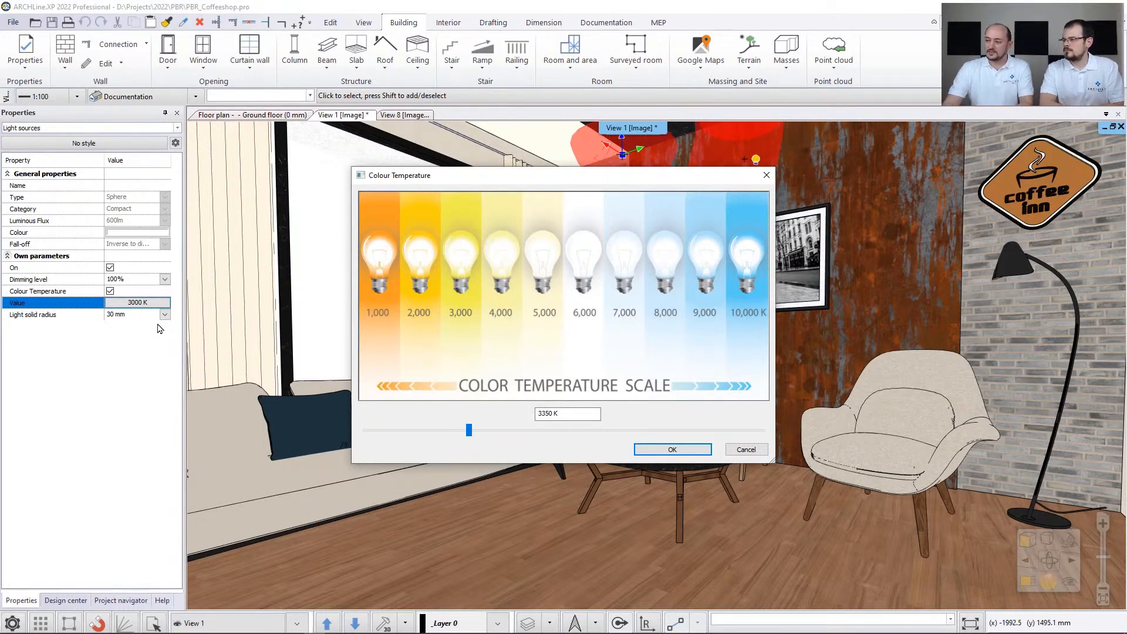
click(745, 450)
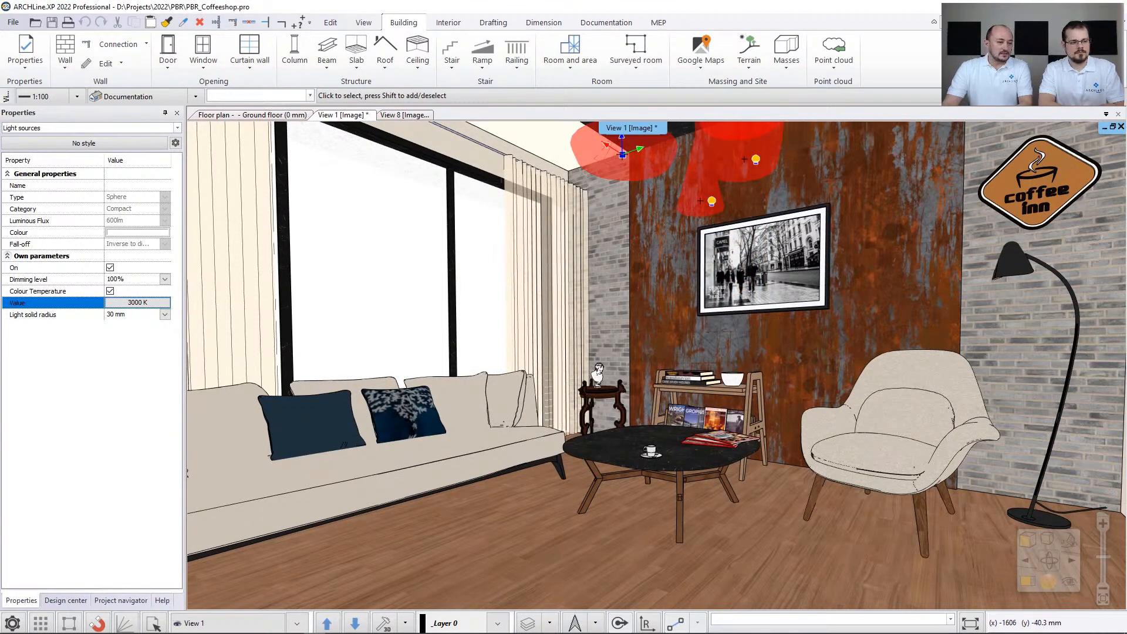
- Switch to Photos and compare the warm and cold coffee shop renders, including the split image PBR_Coffeeshop_Cold_and_Warm_Compare.png
key(alt+Tab)
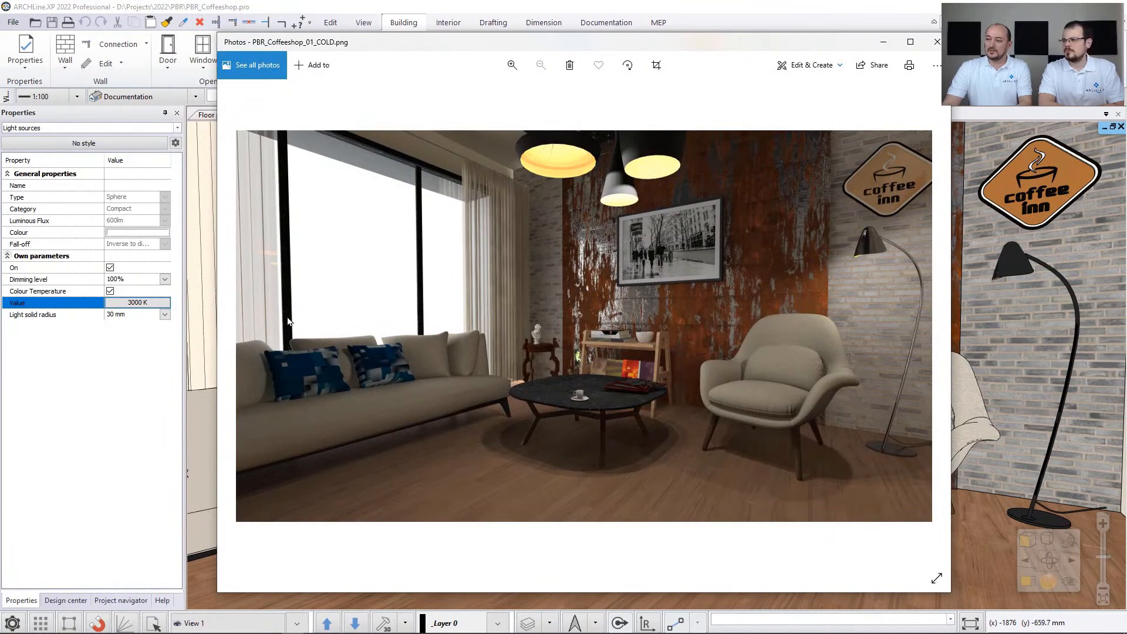
key(Left)
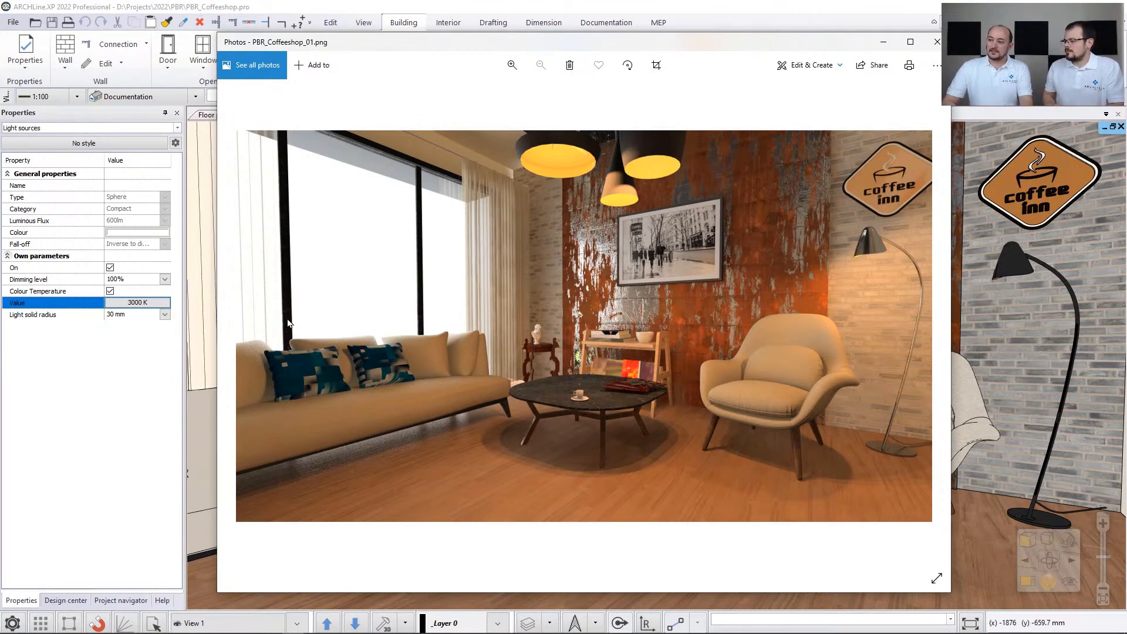
key(Right)
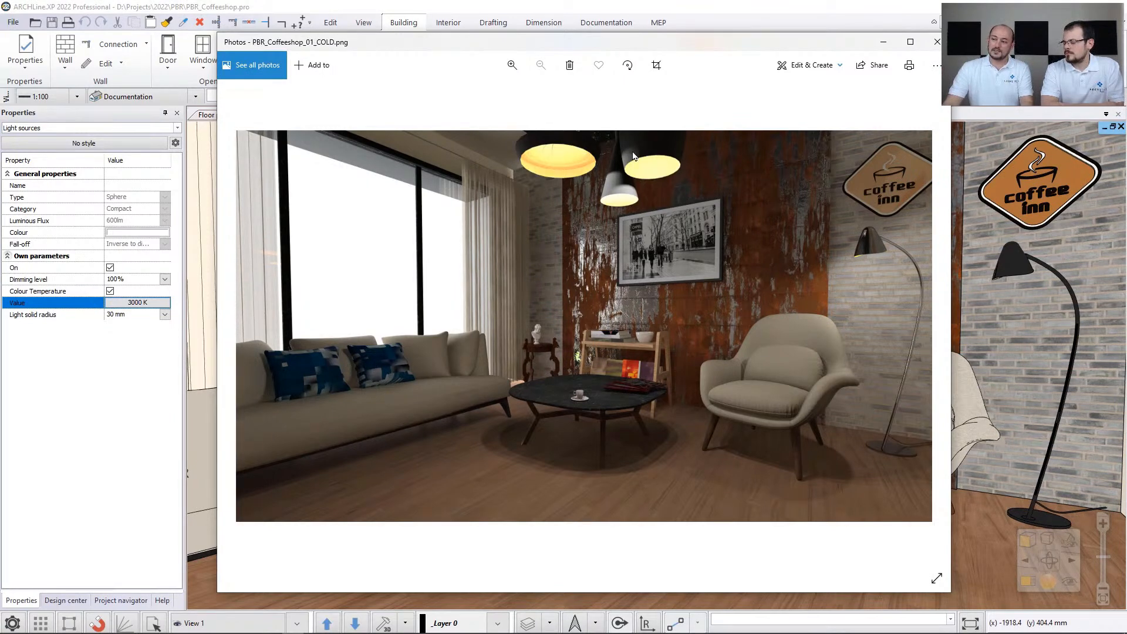
key(Left)
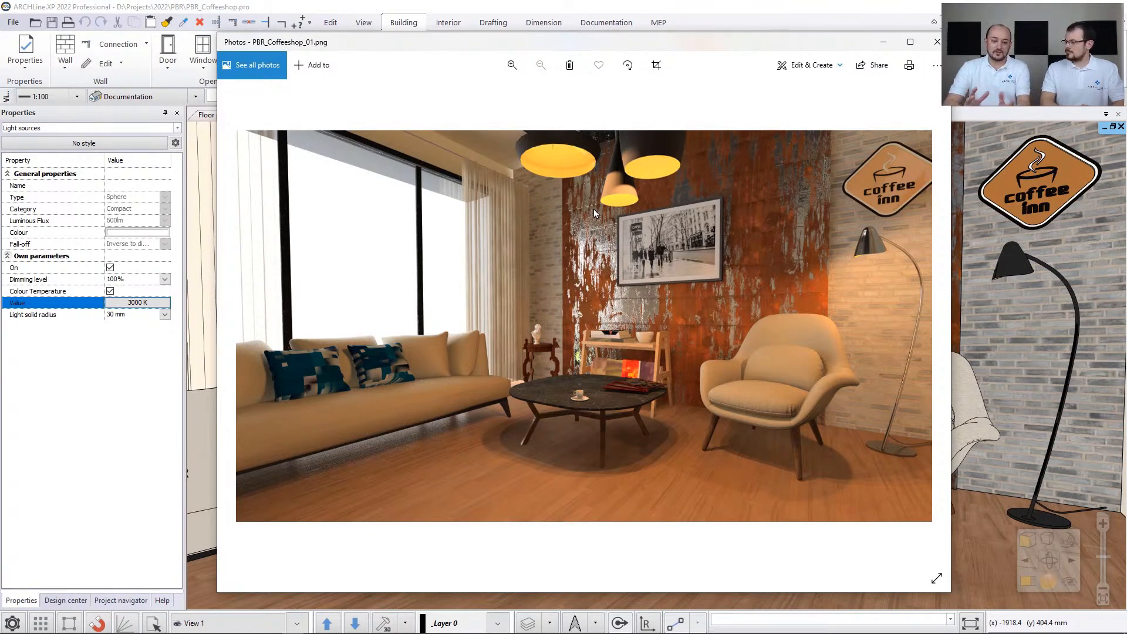
key(Right)
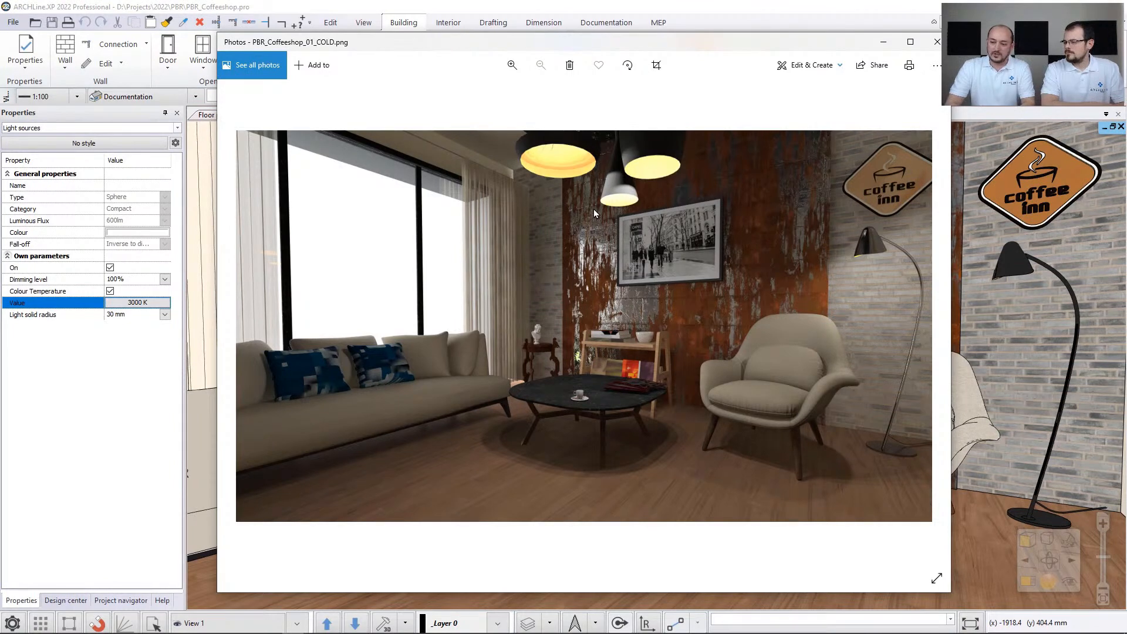
key(Right)
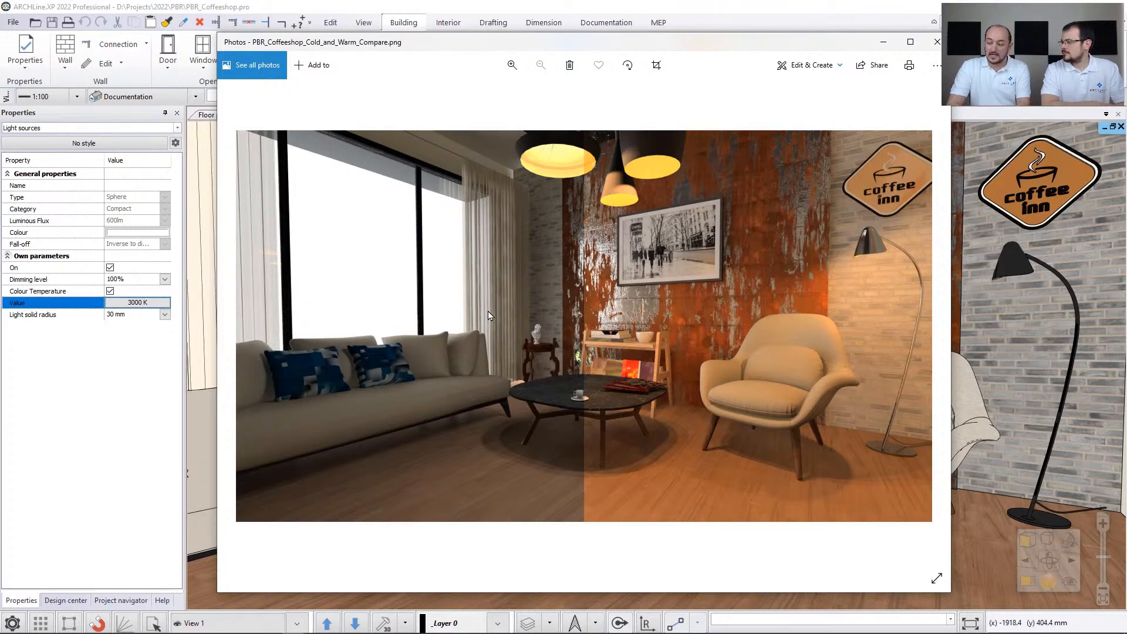
key(Right)
key(Right)
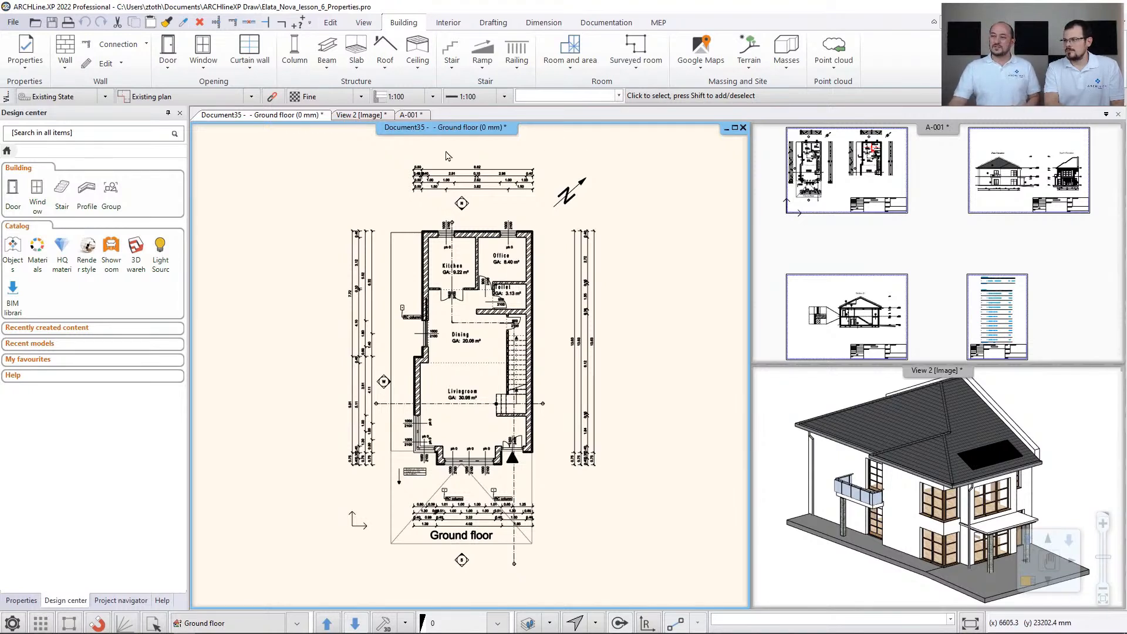
- Maximize the ground floor plan of the Elata_Nova project and examine the View 2 model and the A-001 layout before returning to the plan
click(735, 127)
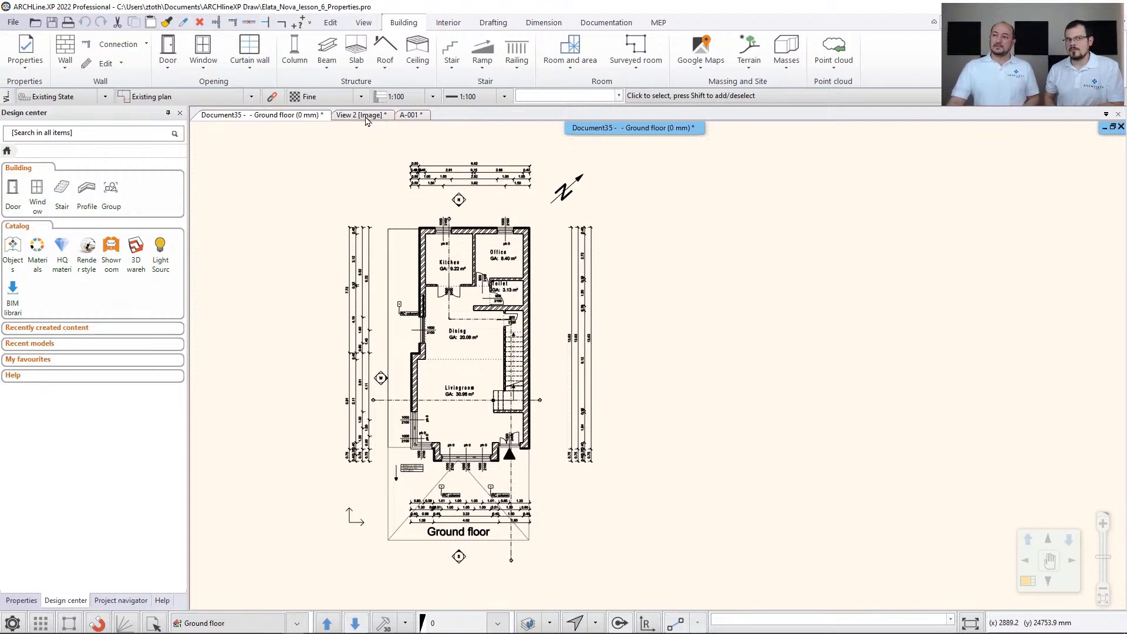
click(368, 117)
middle_click(575, 224)
middle_click(574, 224)
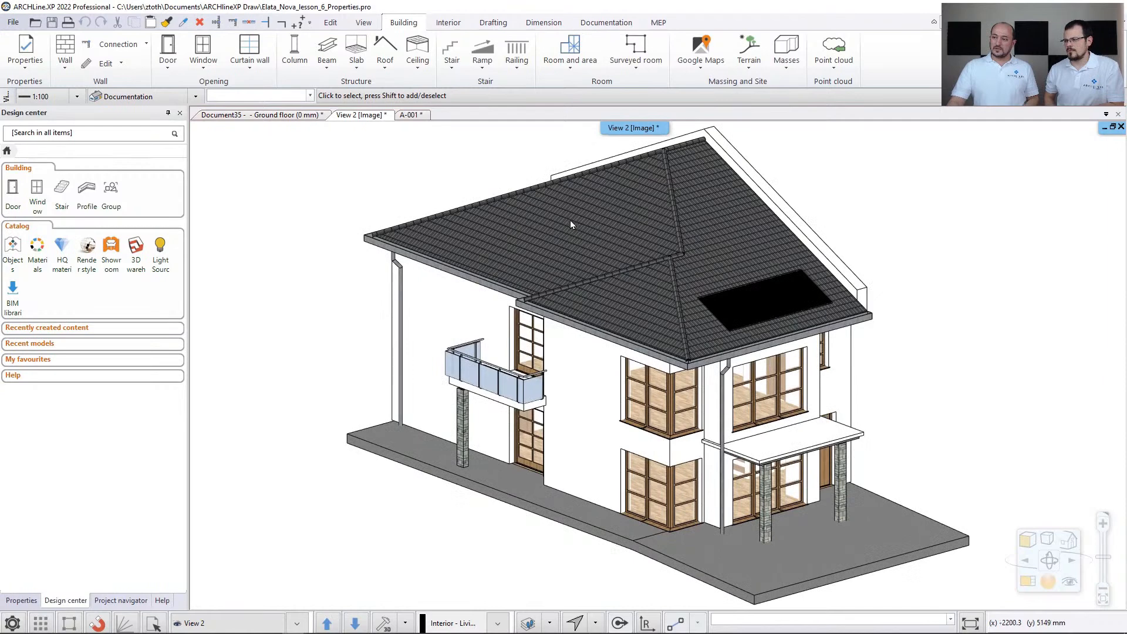
click(418, 114)
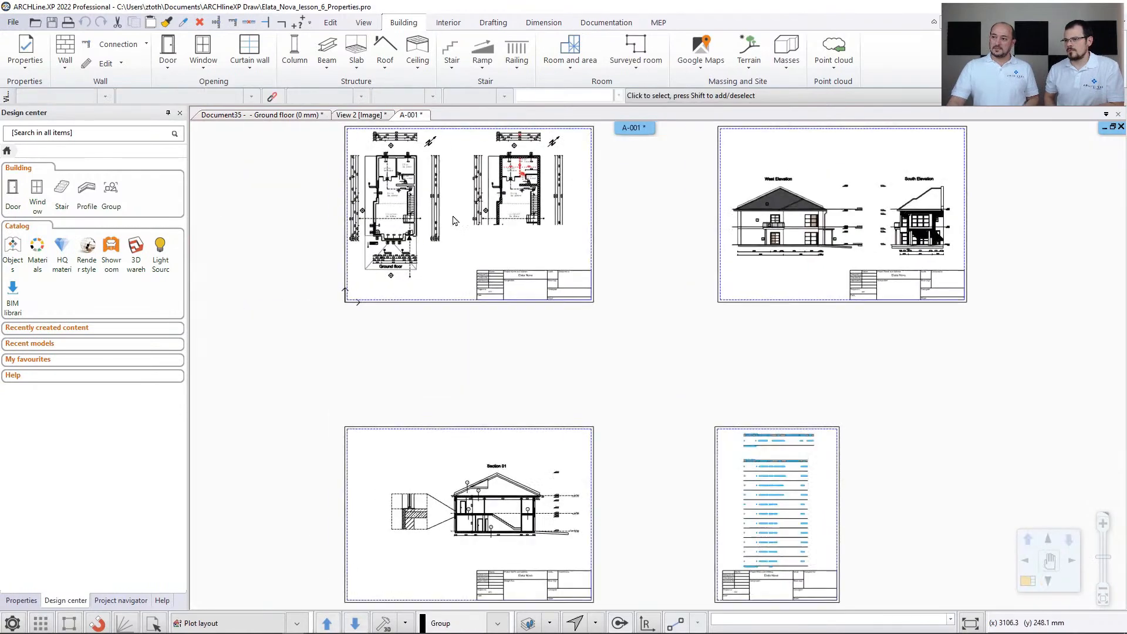
click(286, 116)
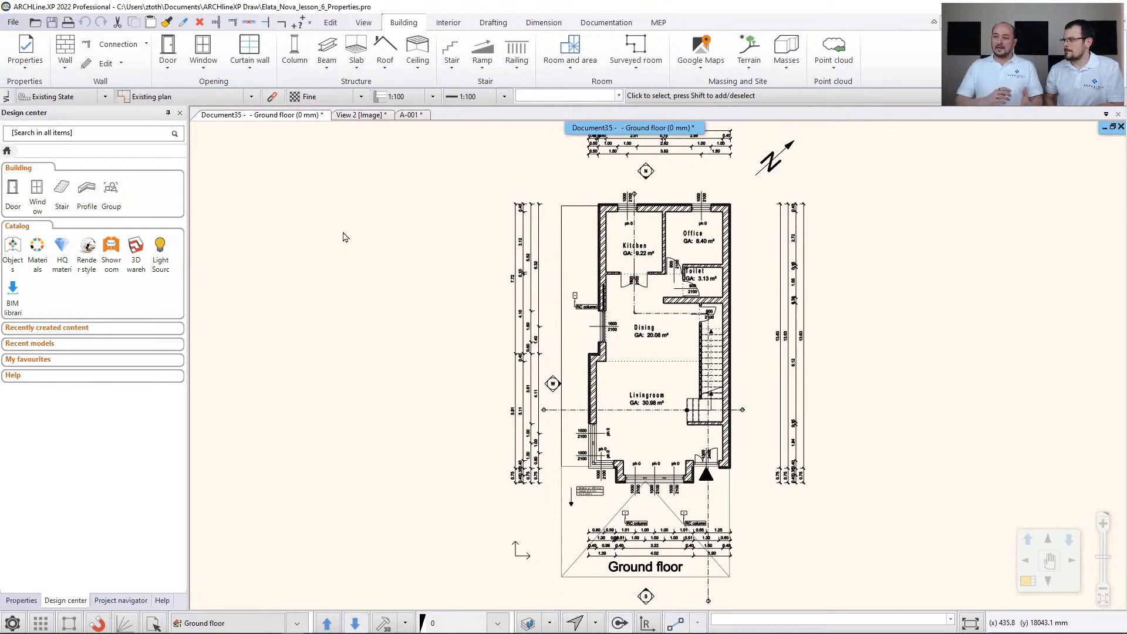
- Restore the tiled view layout with all views fitted, and activate View 2, A-001 and the ground floor plan in turn
click(1113, 129)
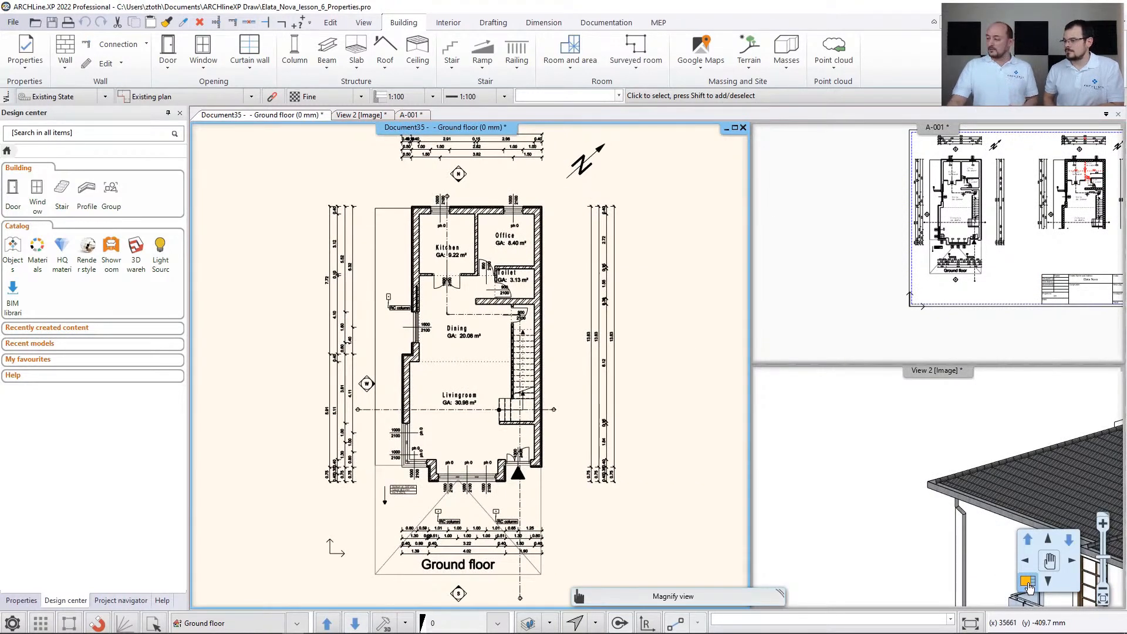
click(1029, 583)
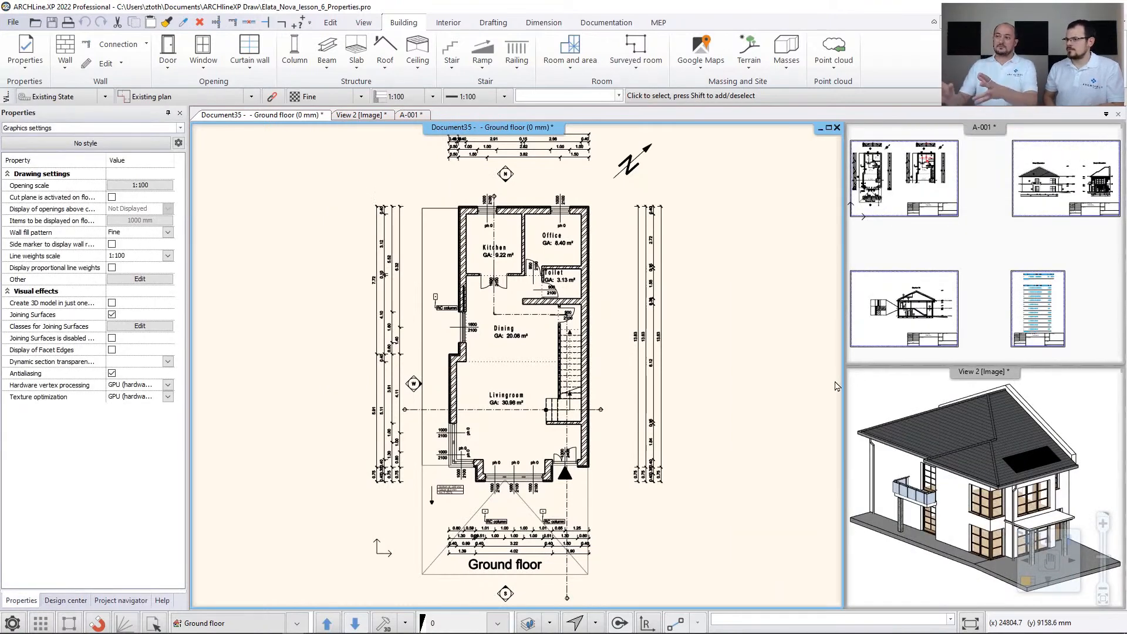
click(359, 115)
click(404, 115)
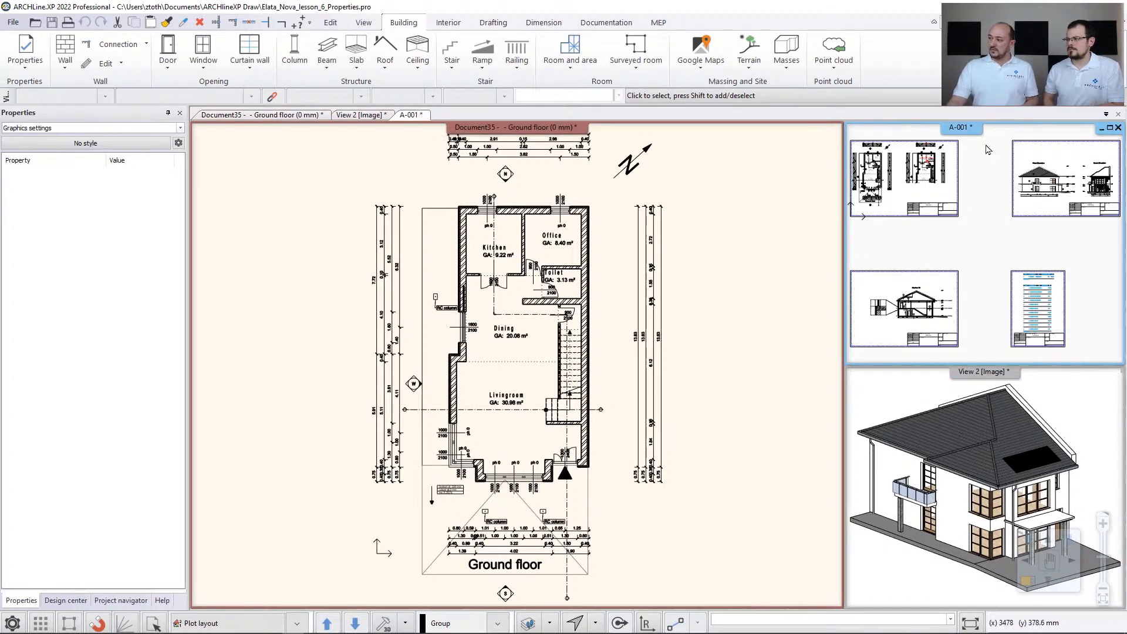
click(358, 115)
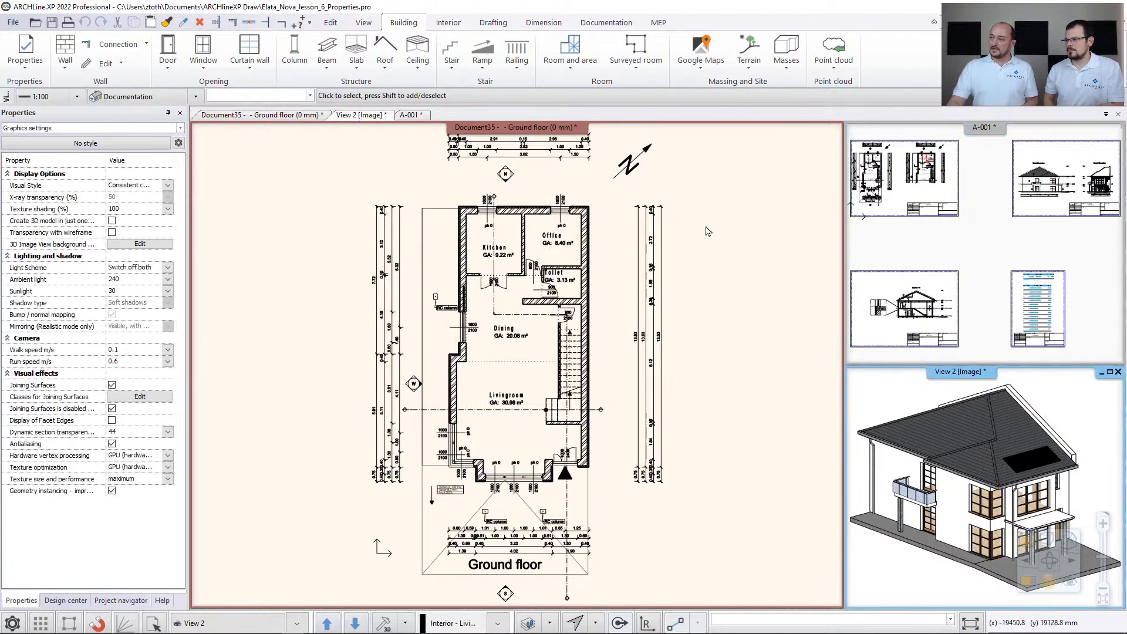
click(288, 116)
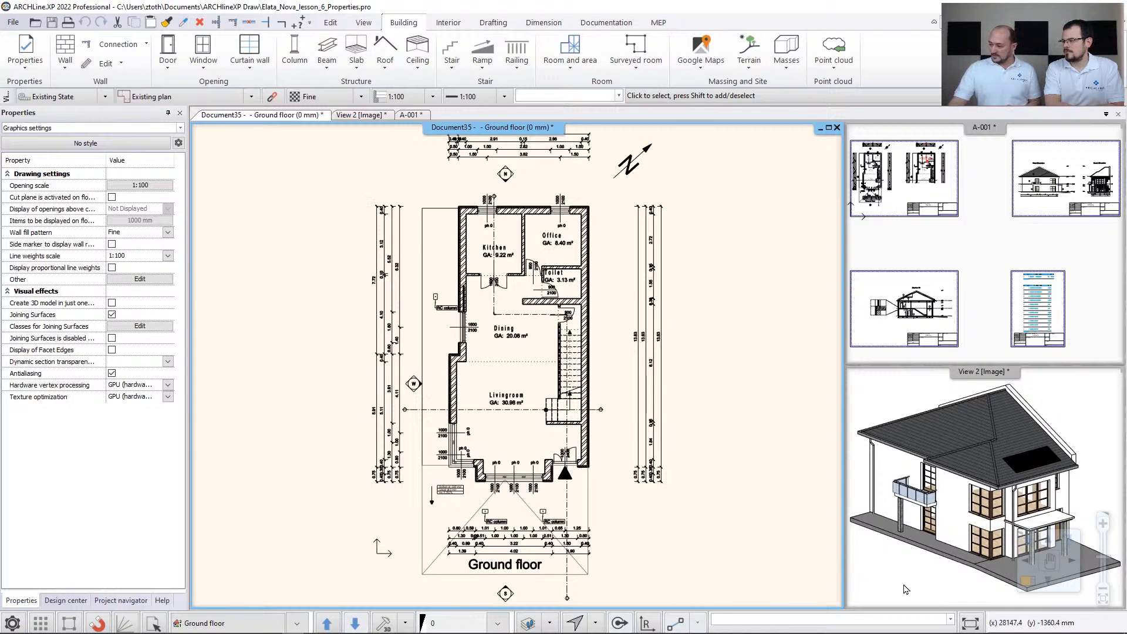
- Turn on Clean Screen, reveal the Documentation and Building tools over the plan, and restore the full interface
click(972, 621)
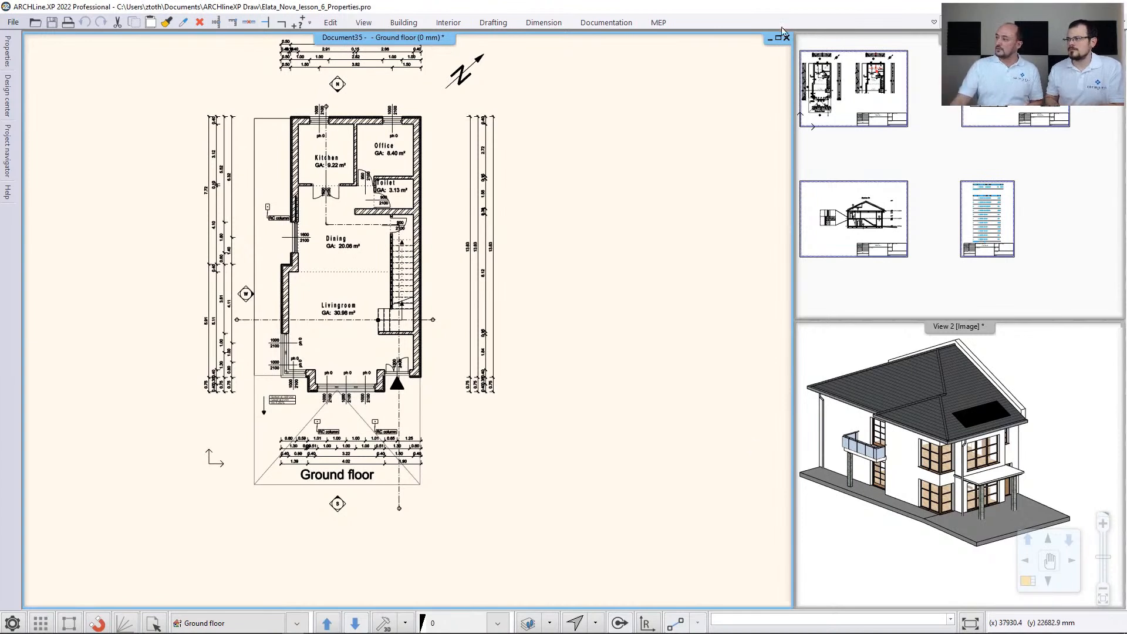
click(621, 24)
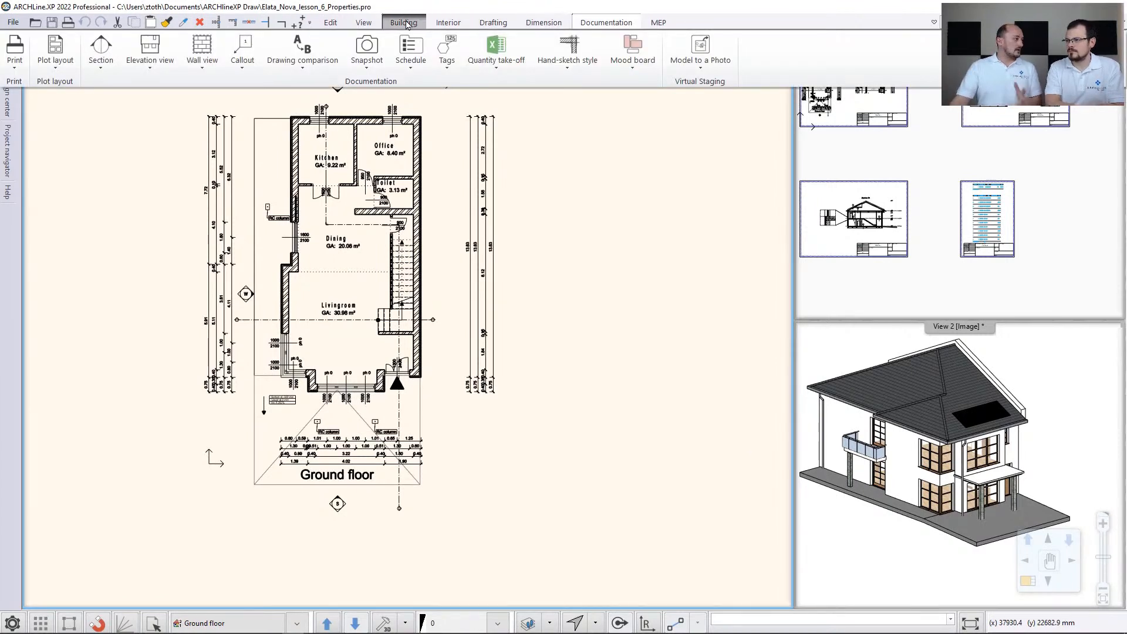
click(403, 23)
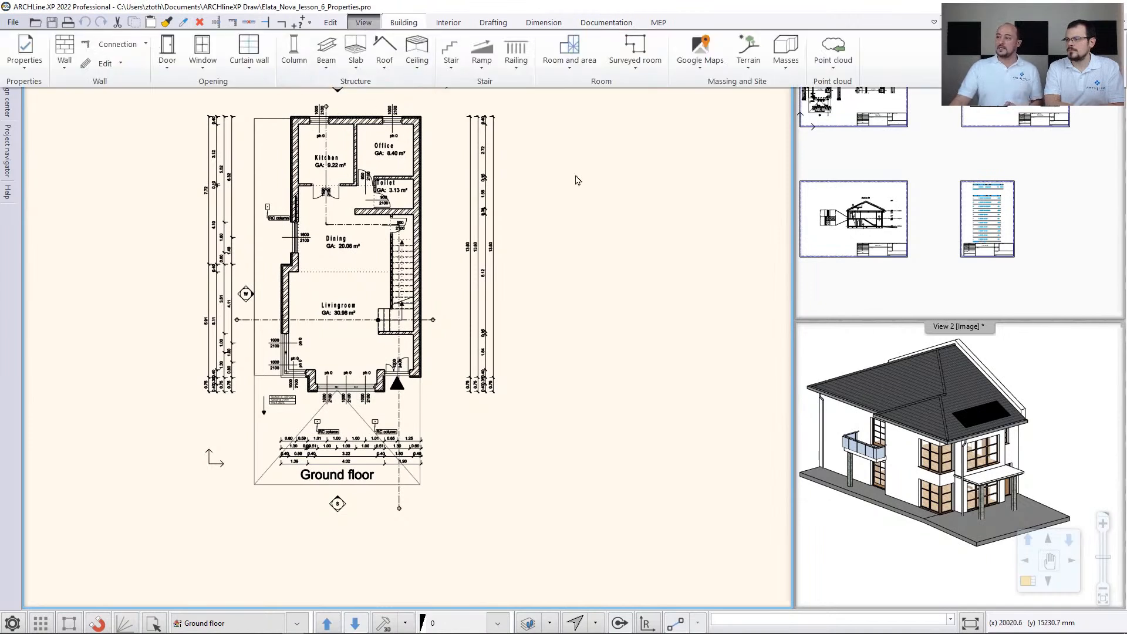
click(577, 180)
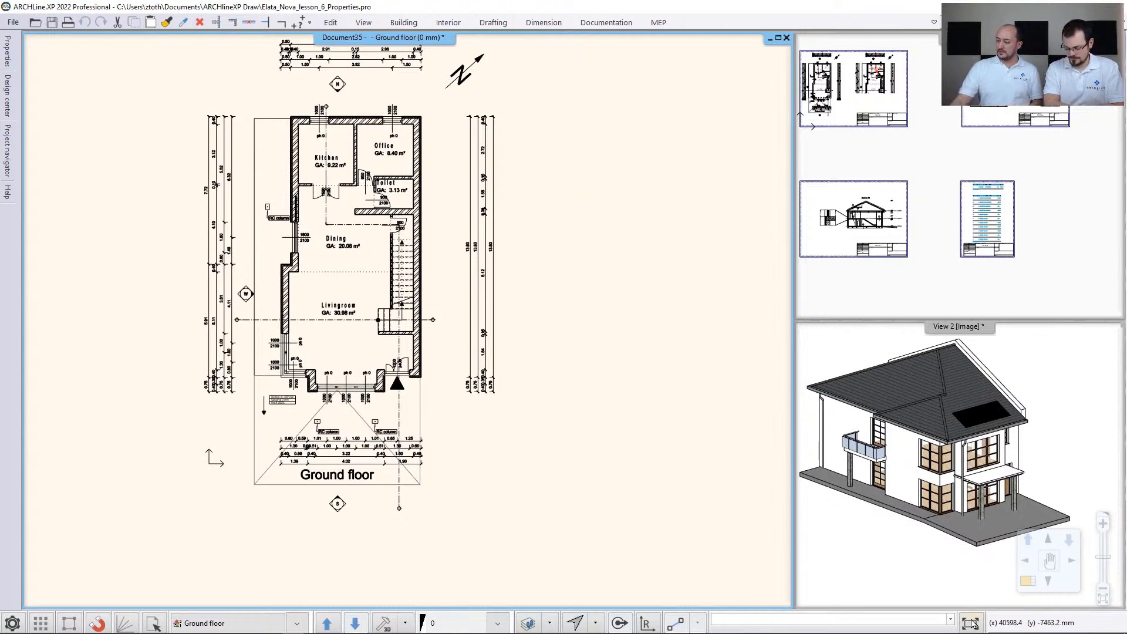
click(971, 623)
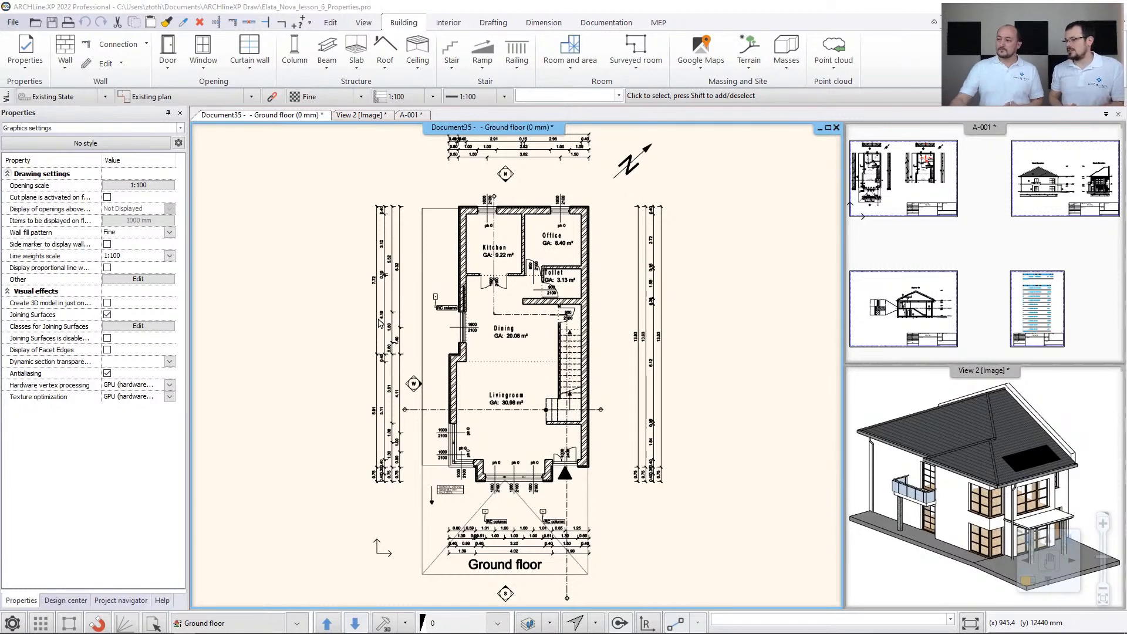
- Browse the kitchen base cabinets in the Design Center objects, and return to its home page with the panel made narrower
click(68, 600)
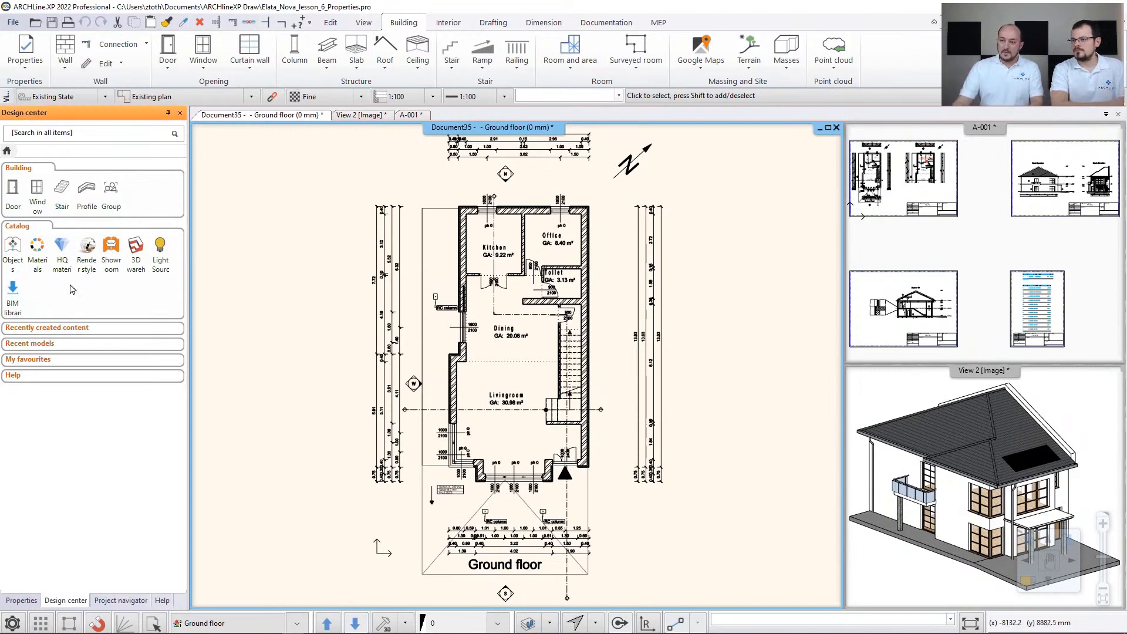
click(16, 251)
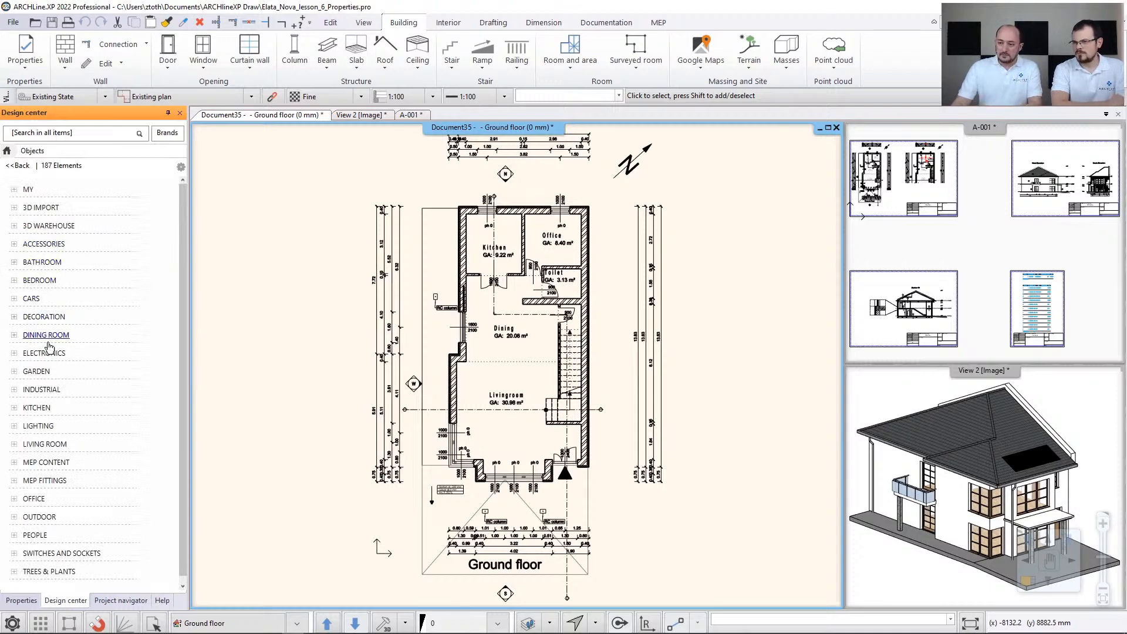
click(46, 409)
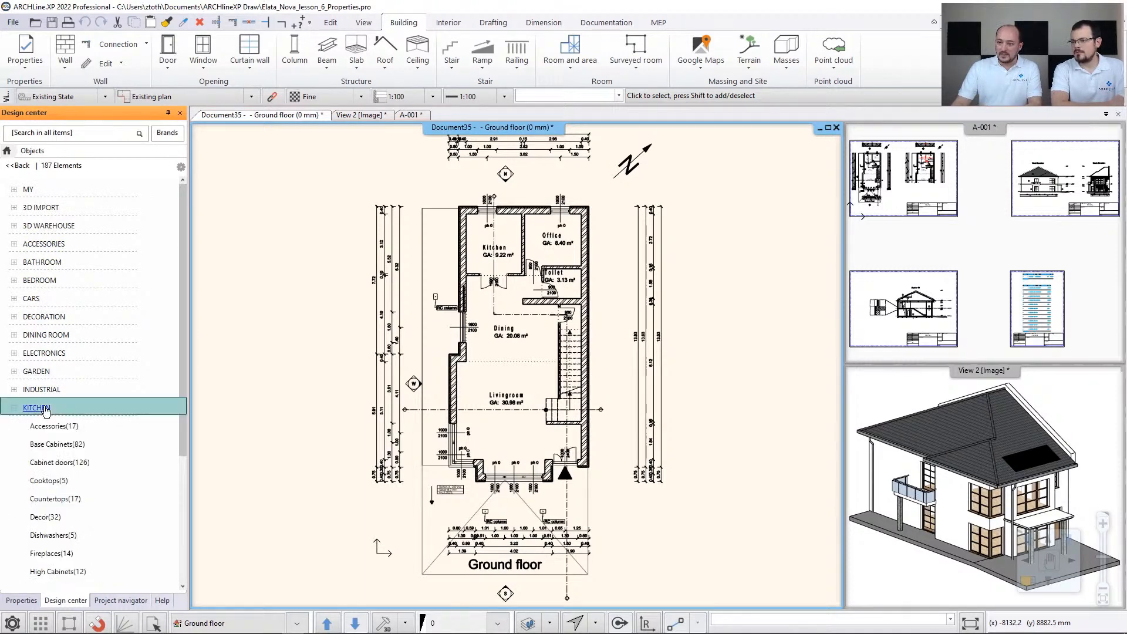
click(51, 446)
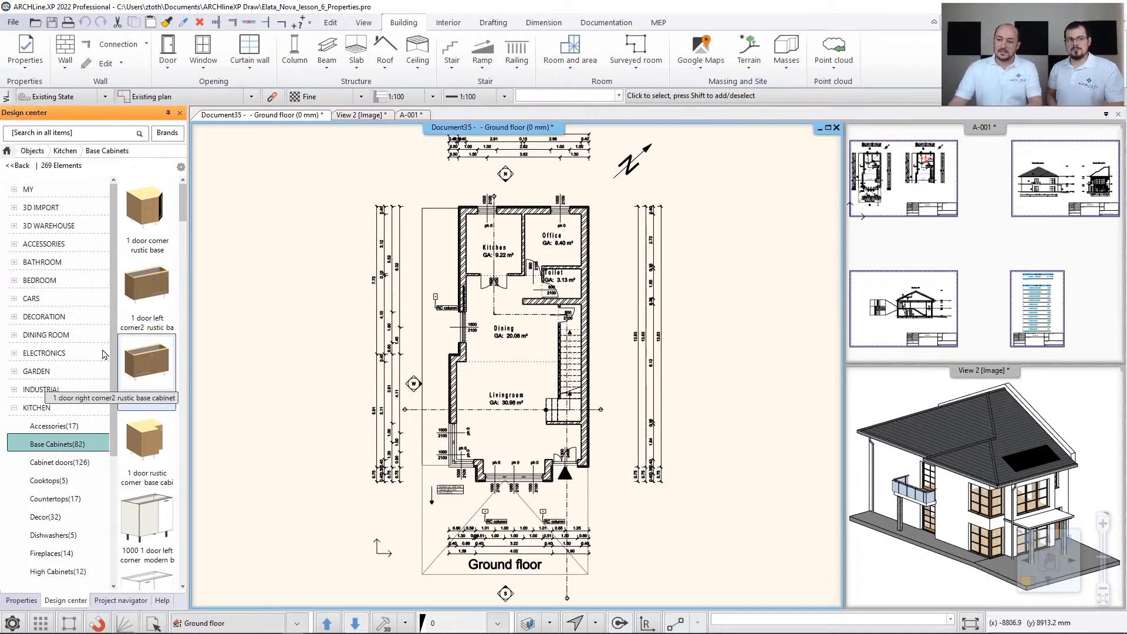
click(7, 152)
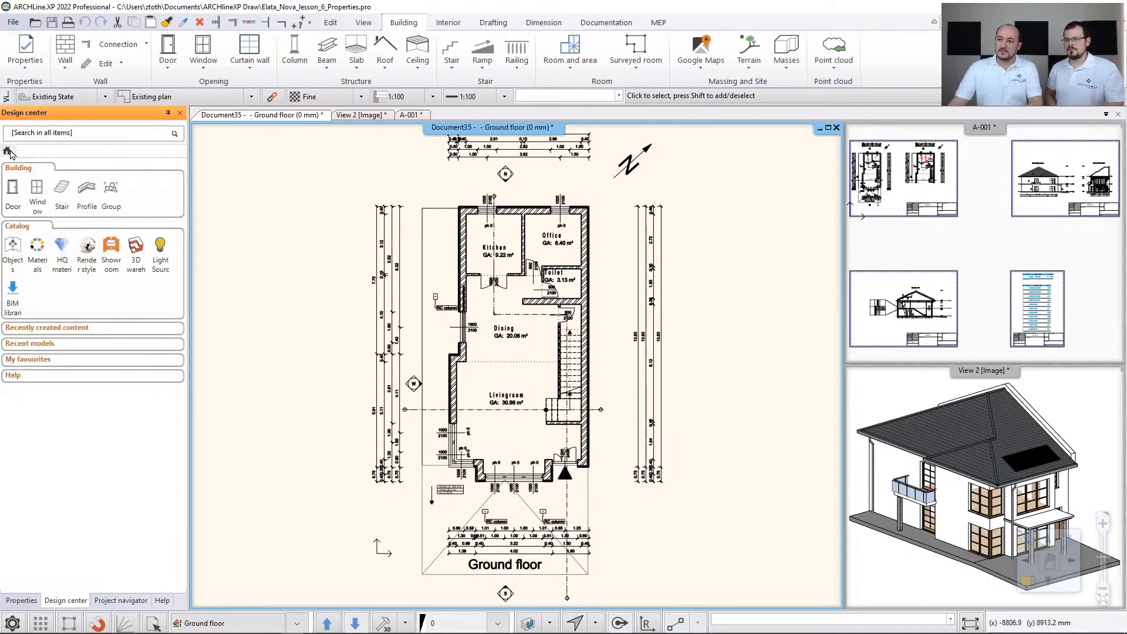
drag(187, 262, 140, 263)
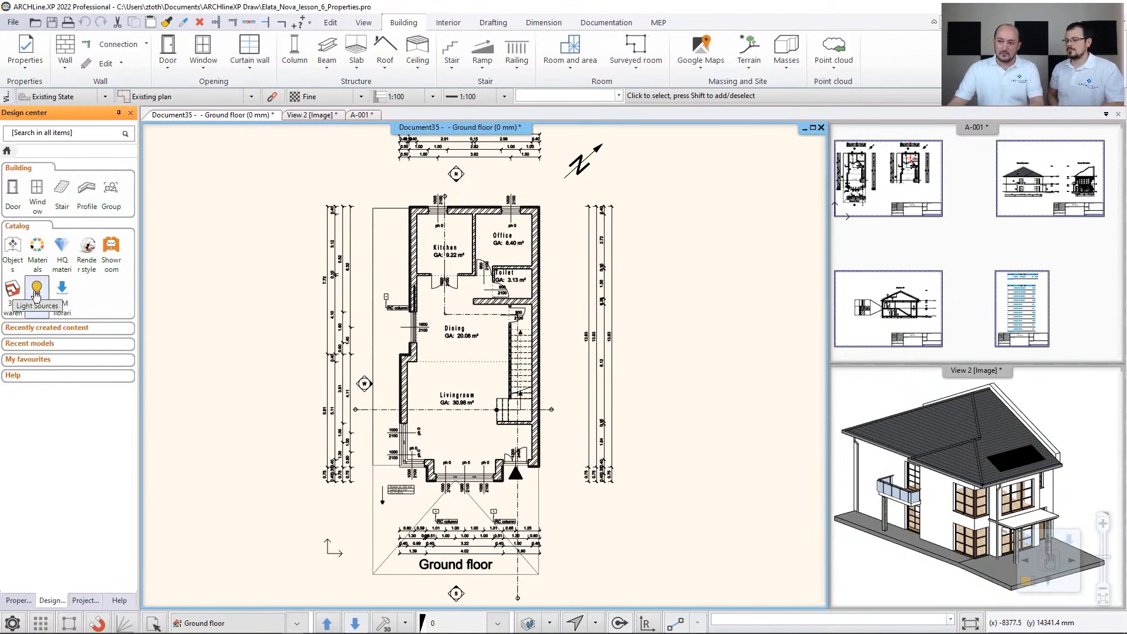
- Look through the kitchen base cabinets in the narrow Design Center, return to its home page and widen the panel
click(11, 249)
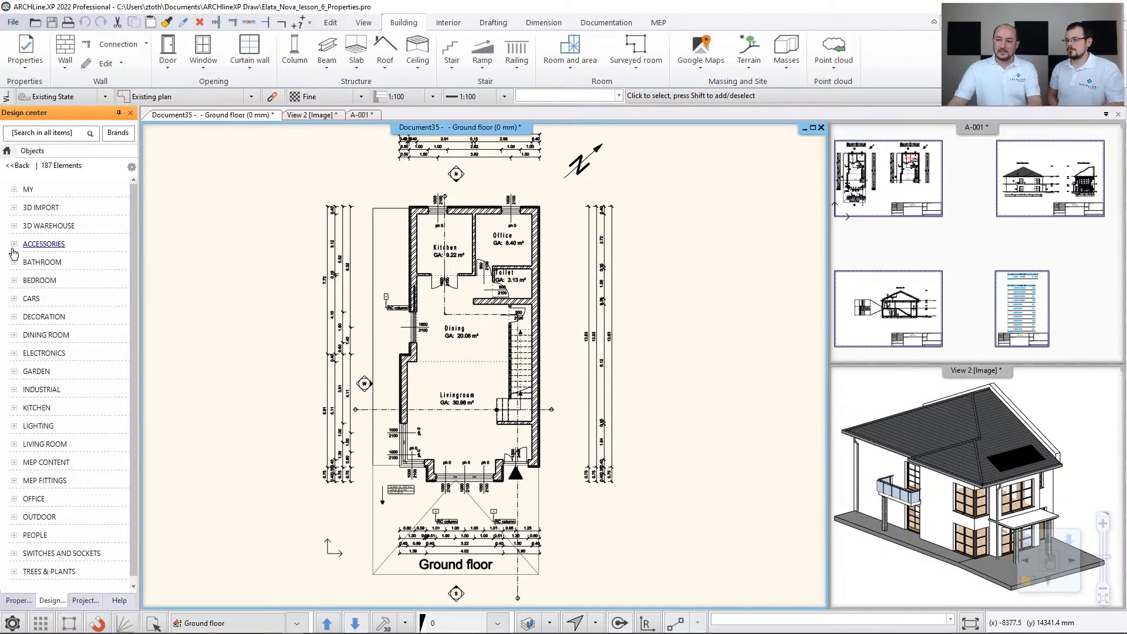
click(41, 408)
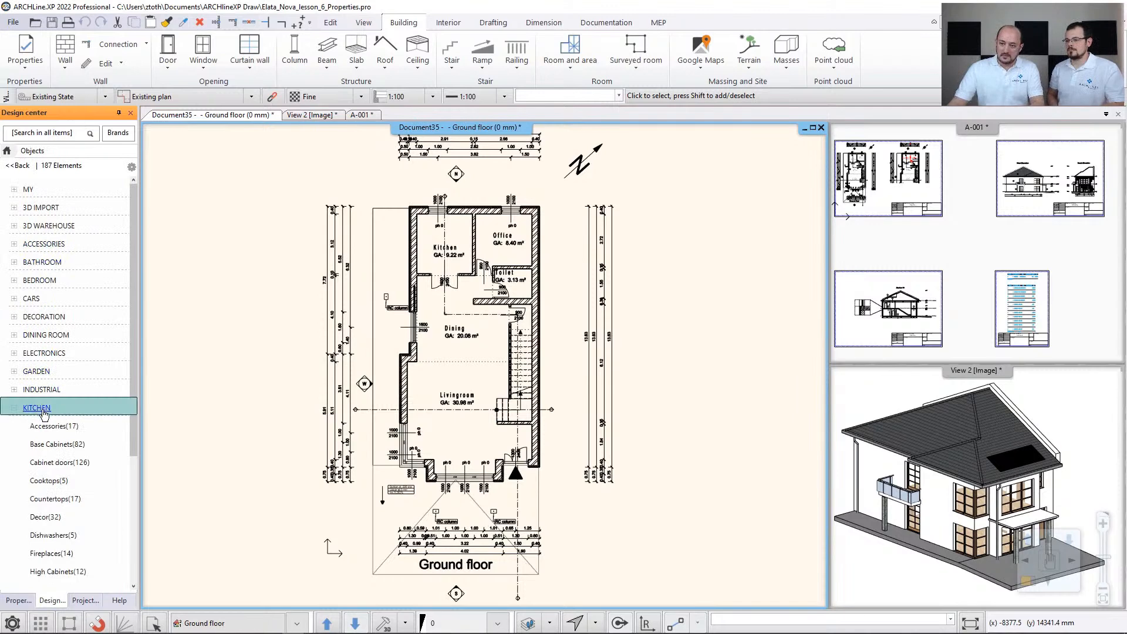
click(51, 445)
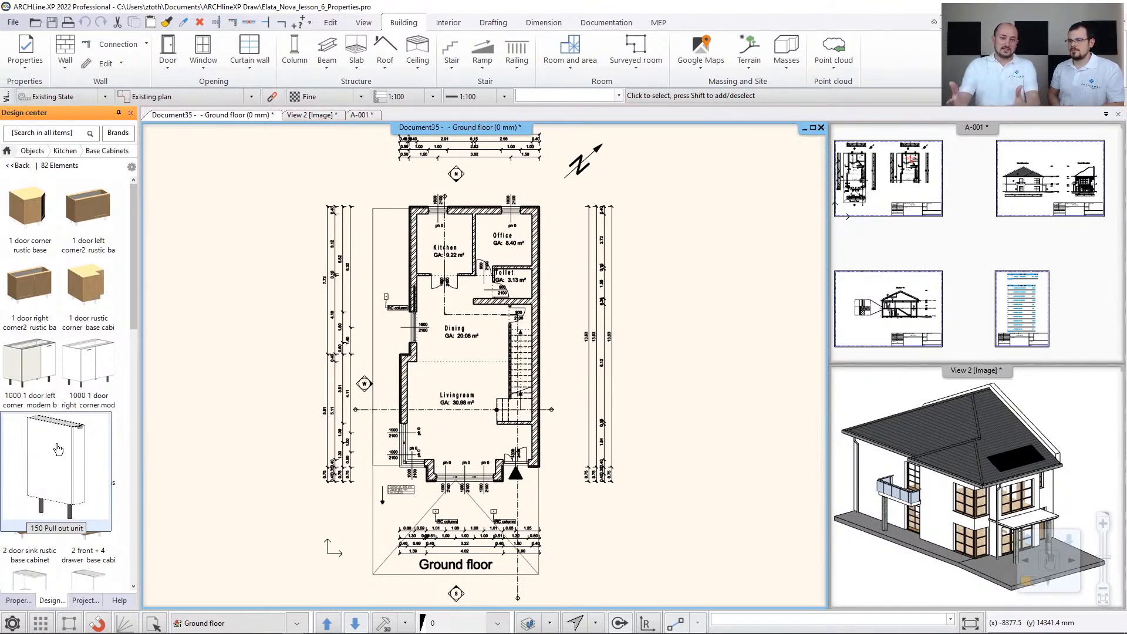
click(16, 166)
click(7, 151)
drag(136, 169, 186, 176)
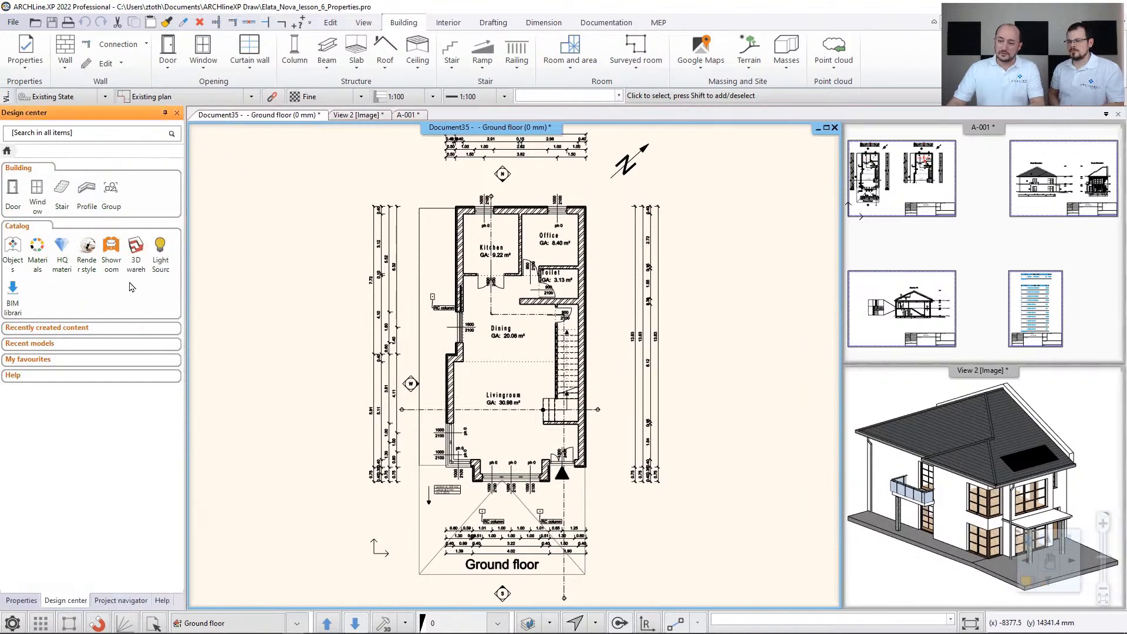
- Show the kitchen base cabinets again in the widened Design Center
click(12, 246)
click(41, 406)
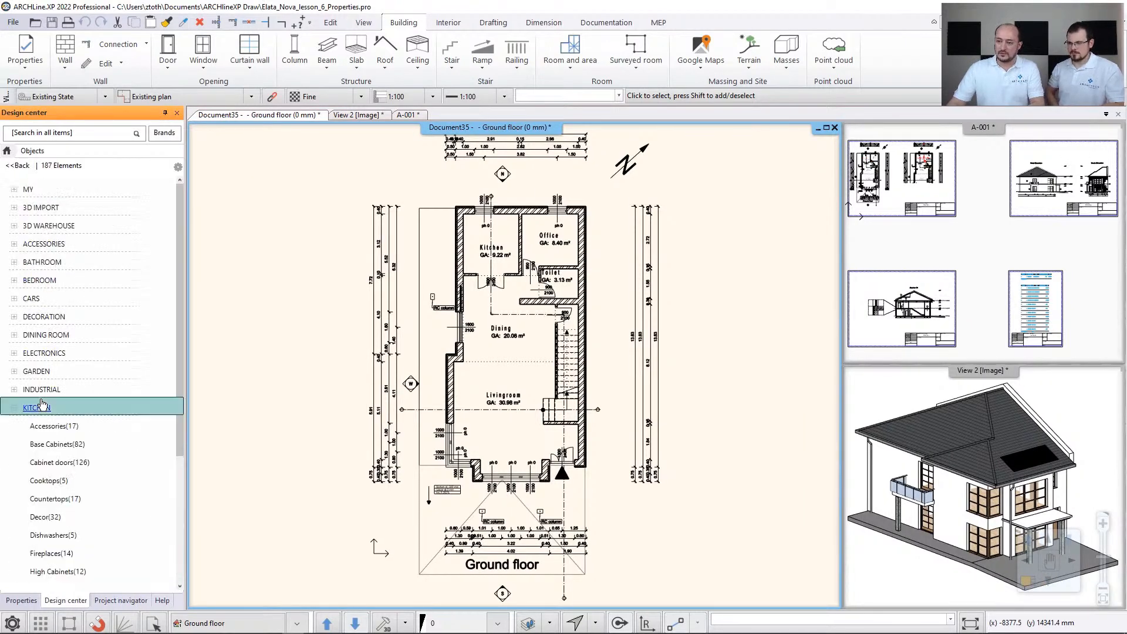
click(54, 446)
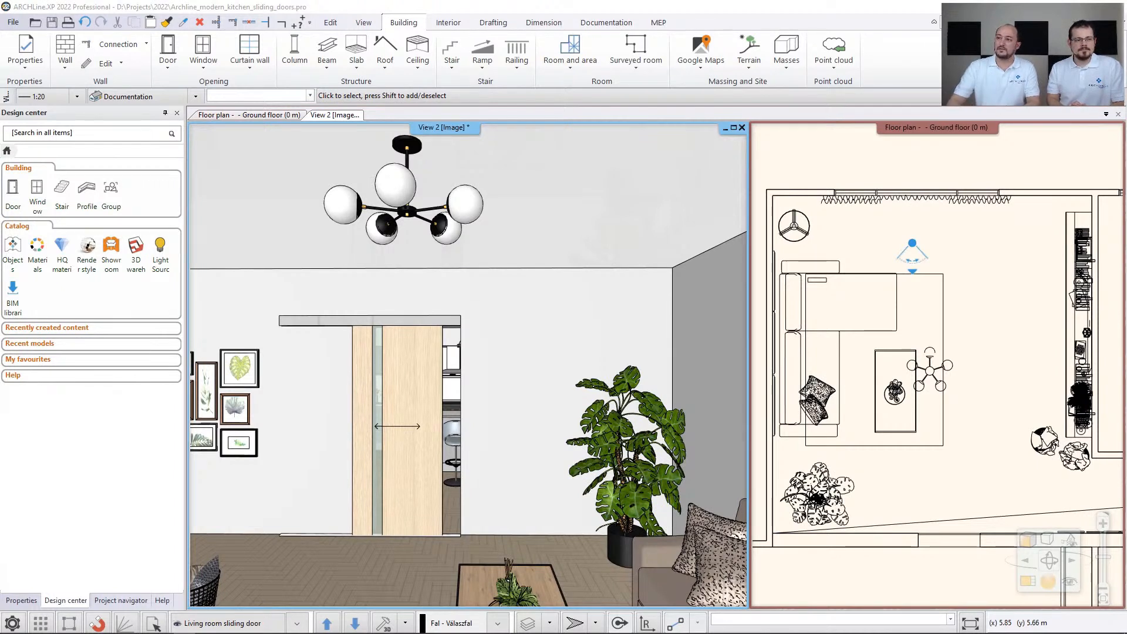
- View the options for creating a new user-defined door, and close them without choosing one
click(176, 64)
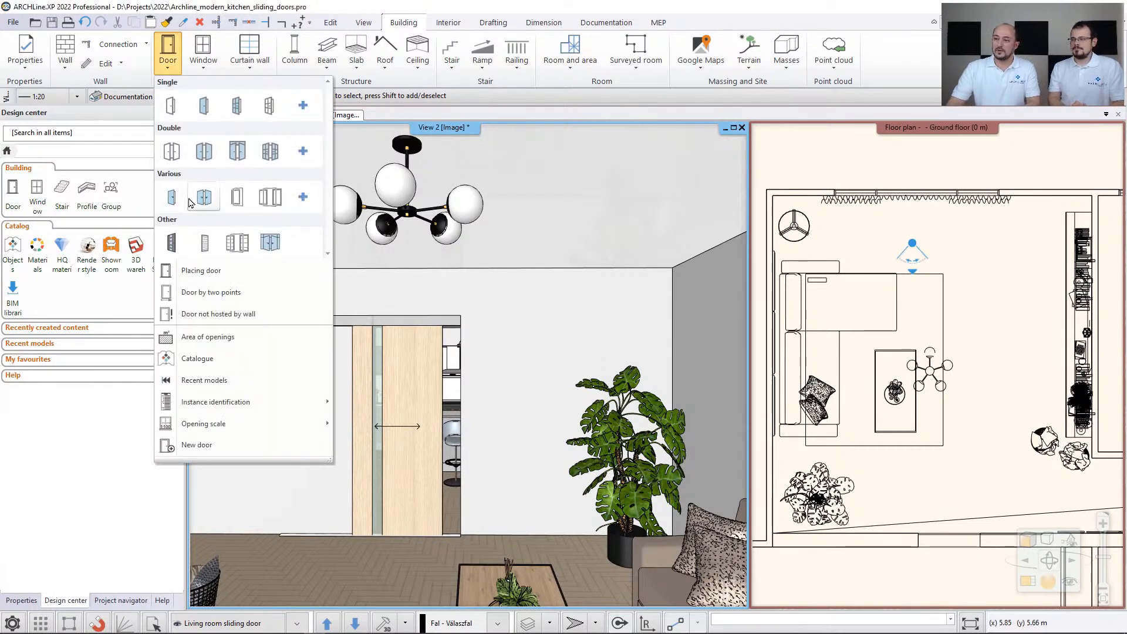
click(221, 446)
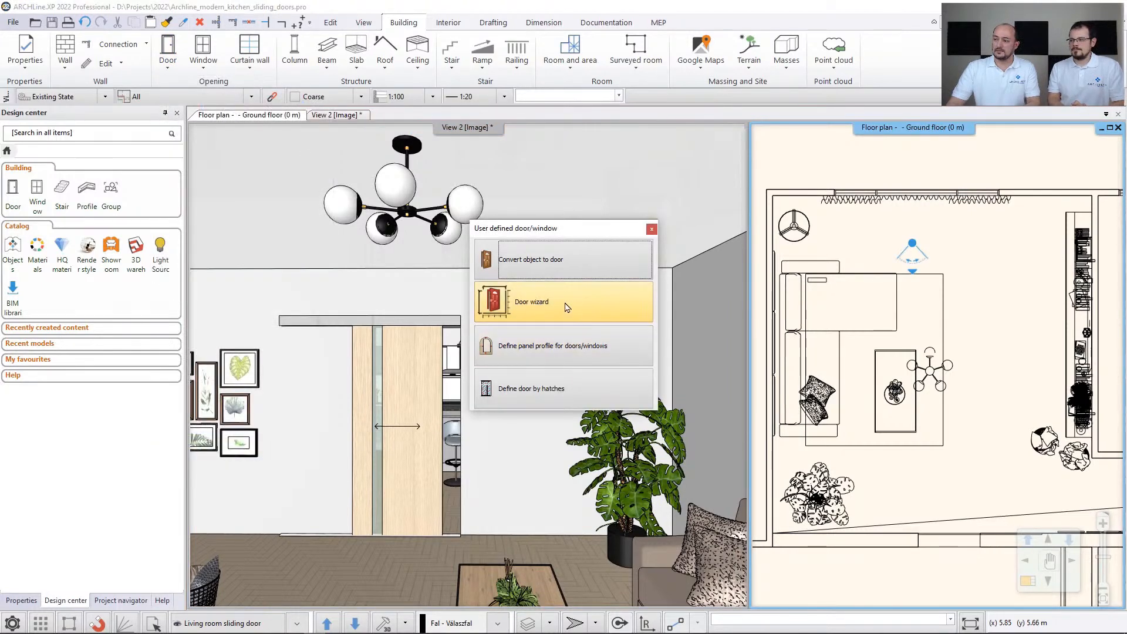
click(651, 230)
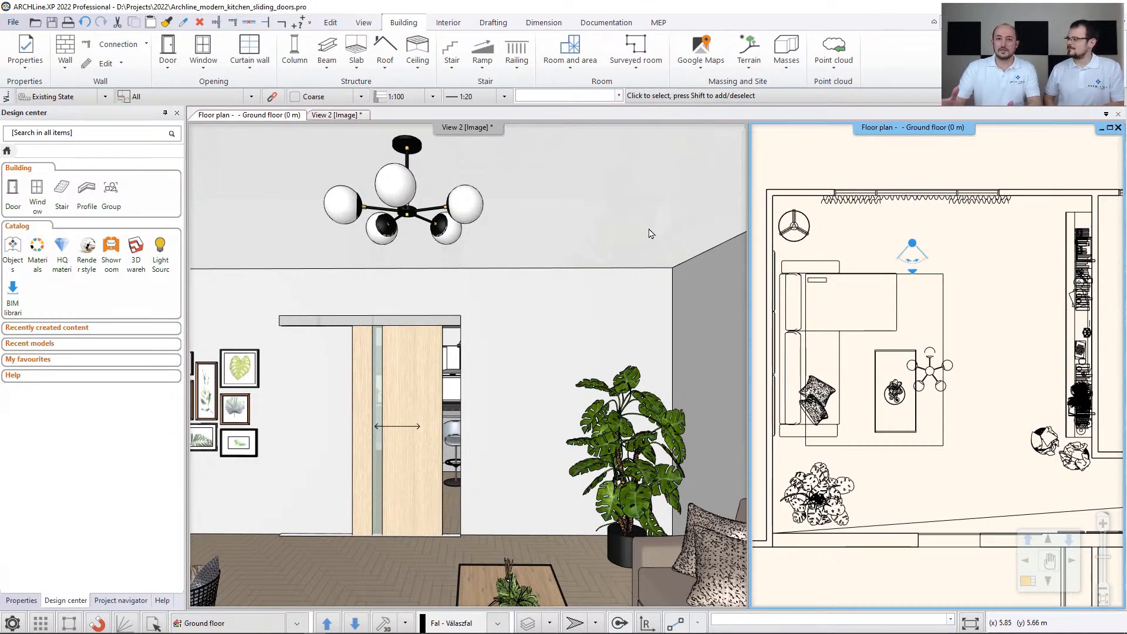
- Select the living room sliding door in View 2 and move its floating toolbar aside to inspect the door
click(424, 370)
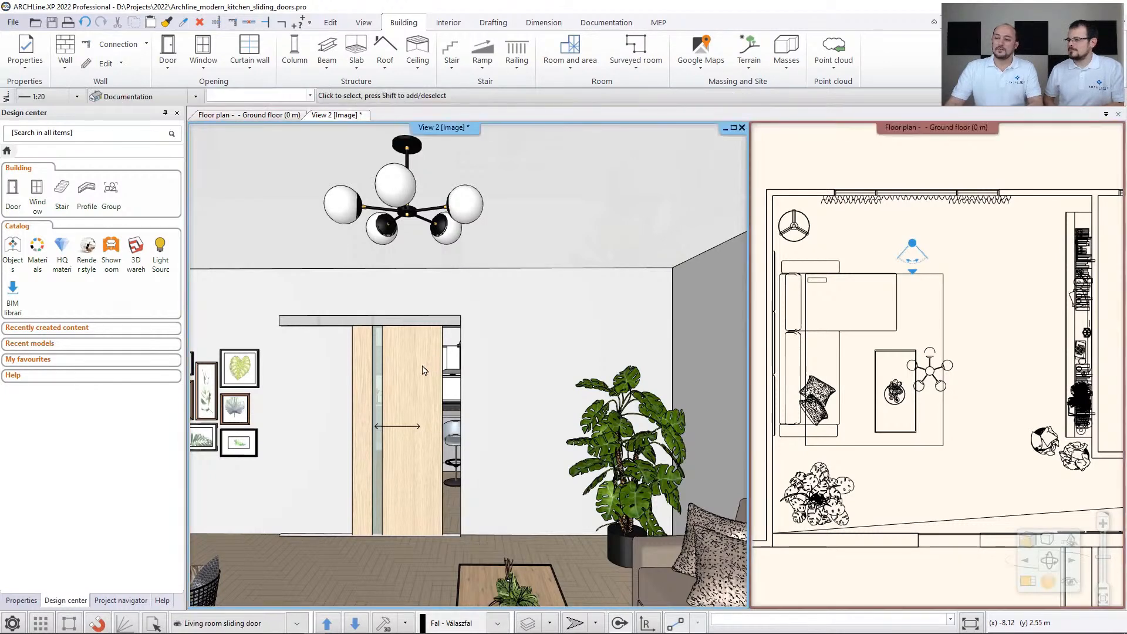
click(423, 370)
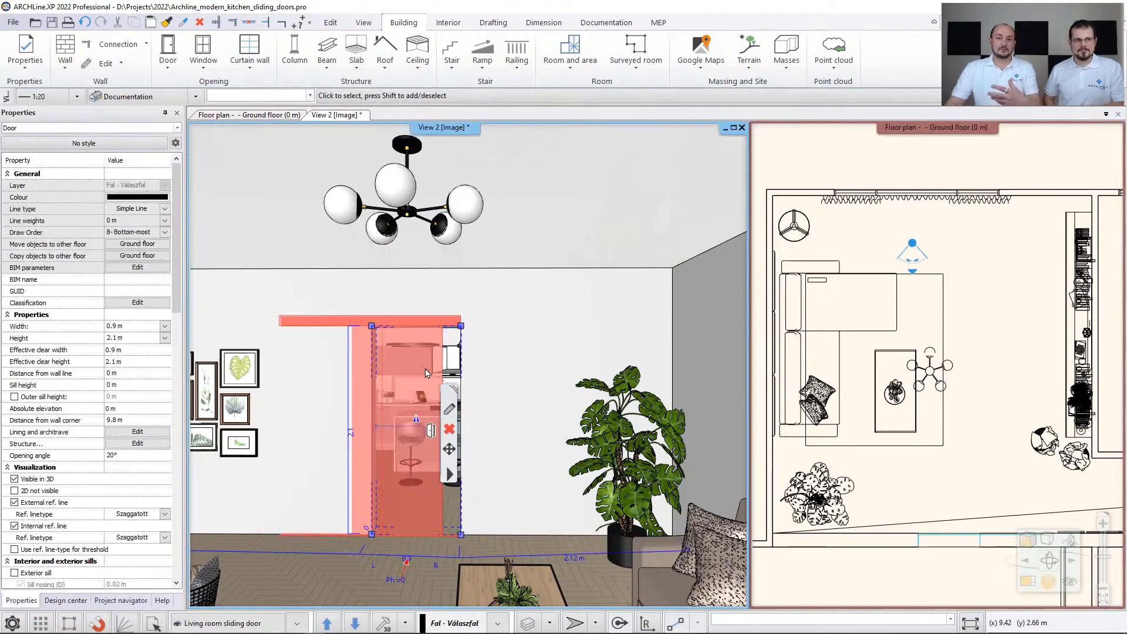
drag(450, 401, 581, 320)
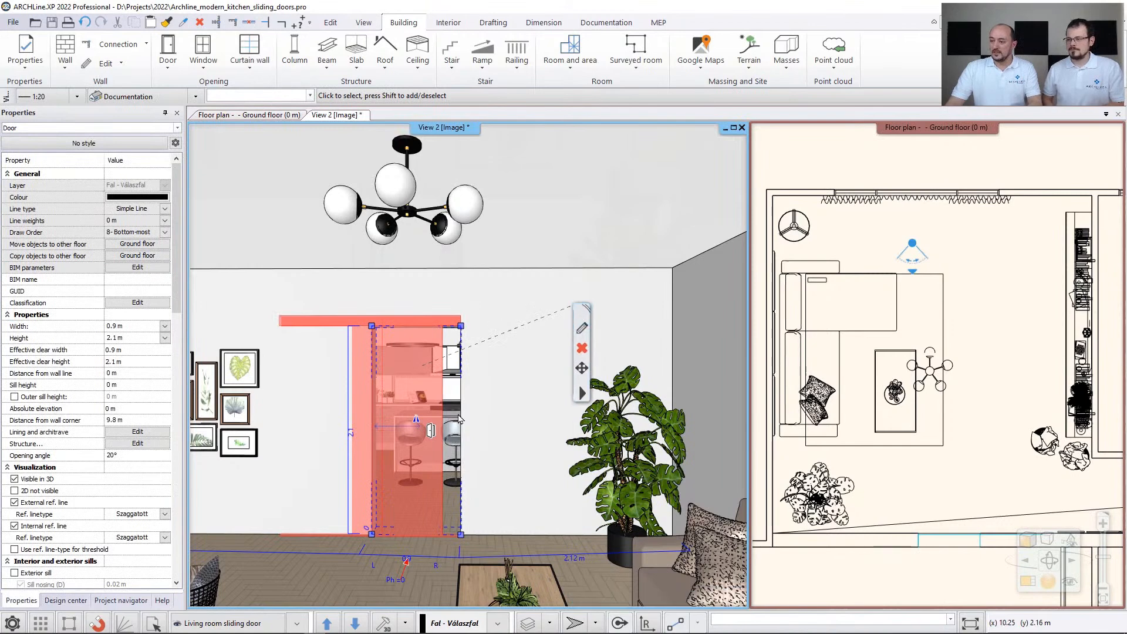
click(430, 433)
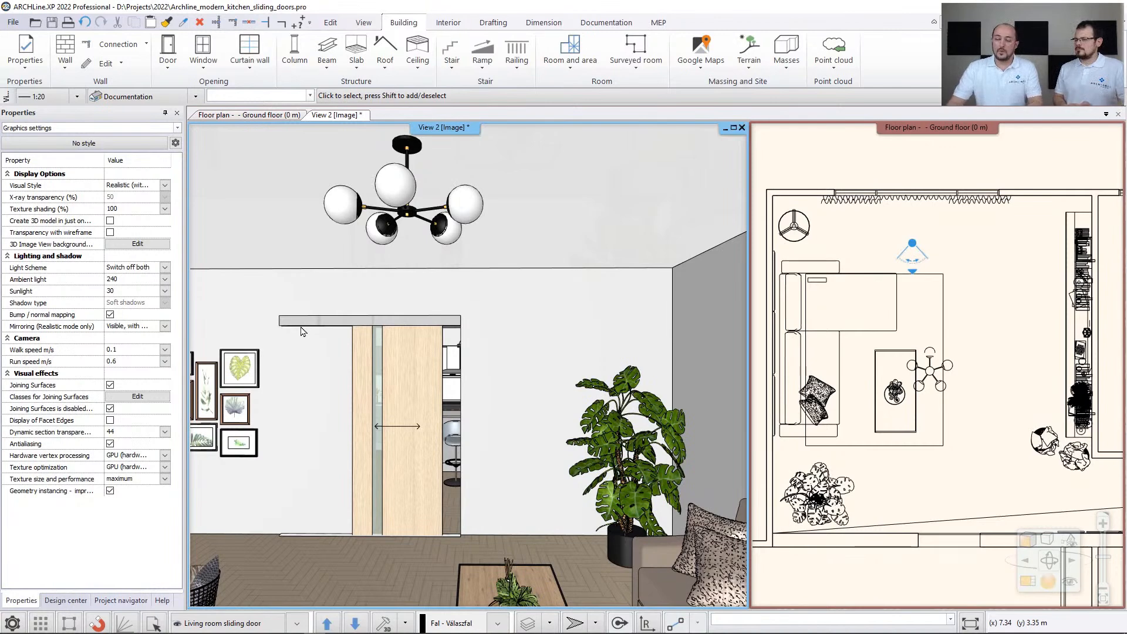
- Open the sliding door's opening properties in the Door Wizard, and examine its scheme, preview and main parameters
click(419, 367)
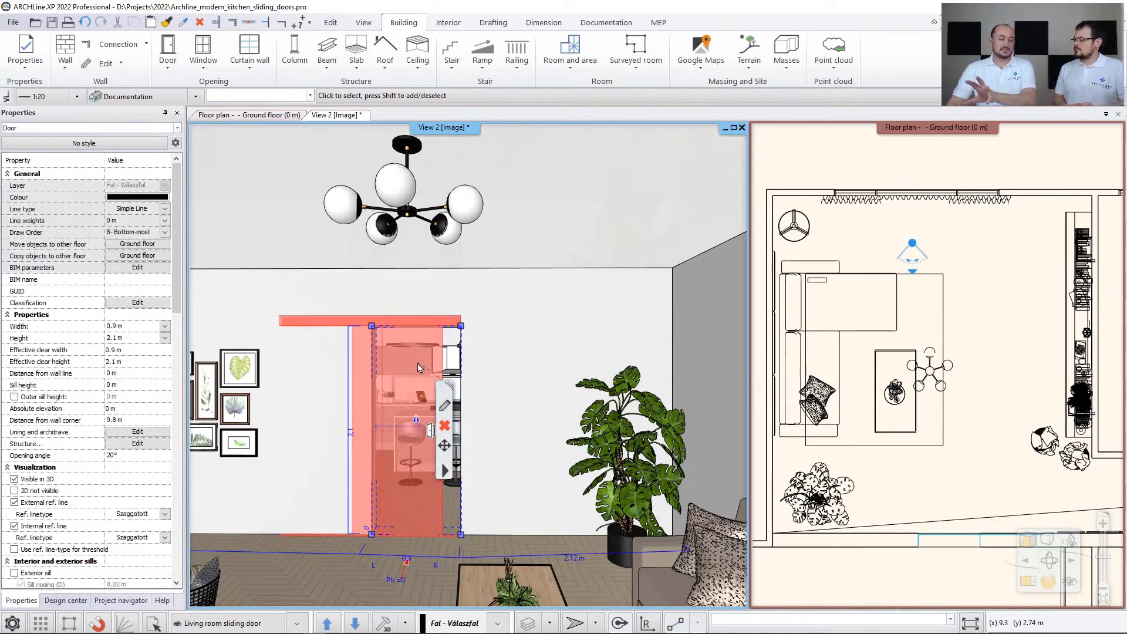
click(444, 470)
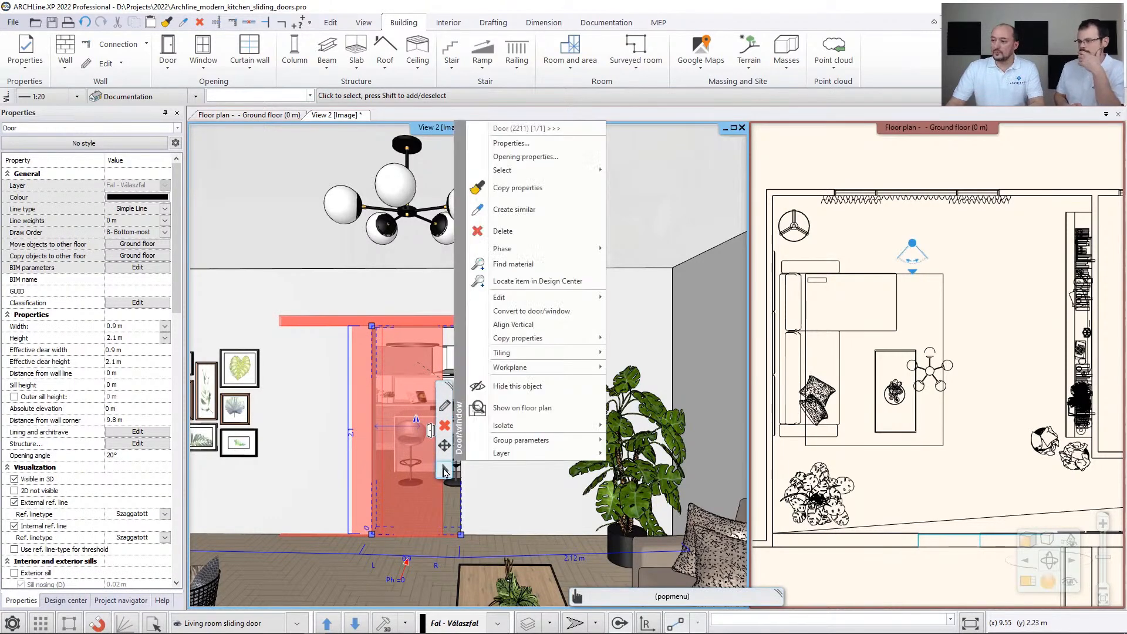
click(537, 157)
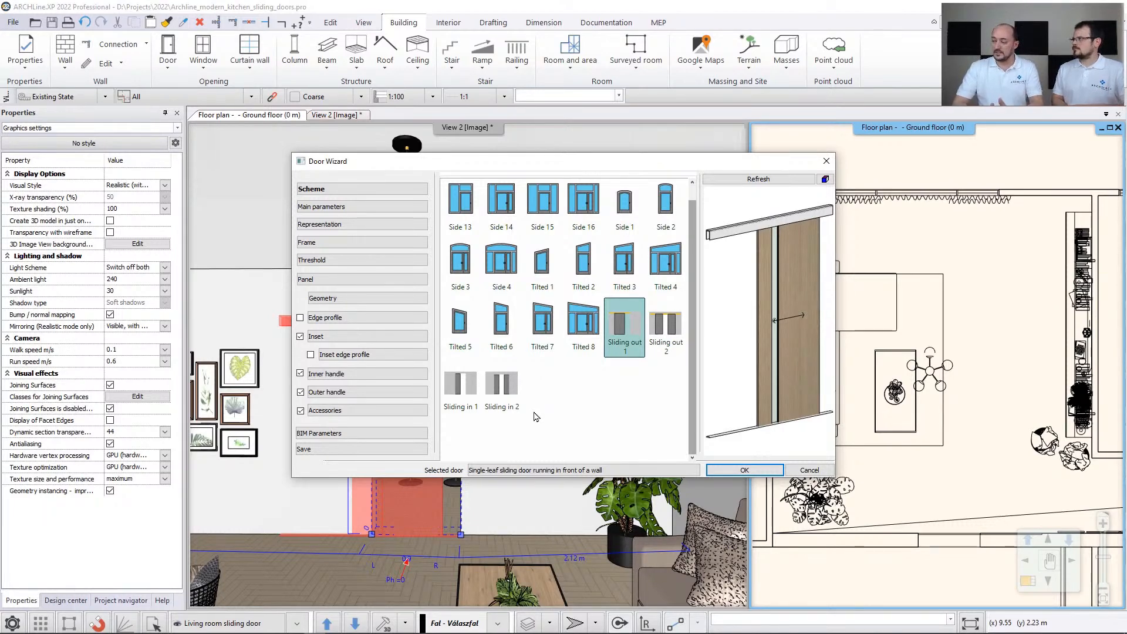
mouse_move(754, 340)
mouse_down()
mouse_move(719, 343)
mouse_move(760, 343)
mouse_up()
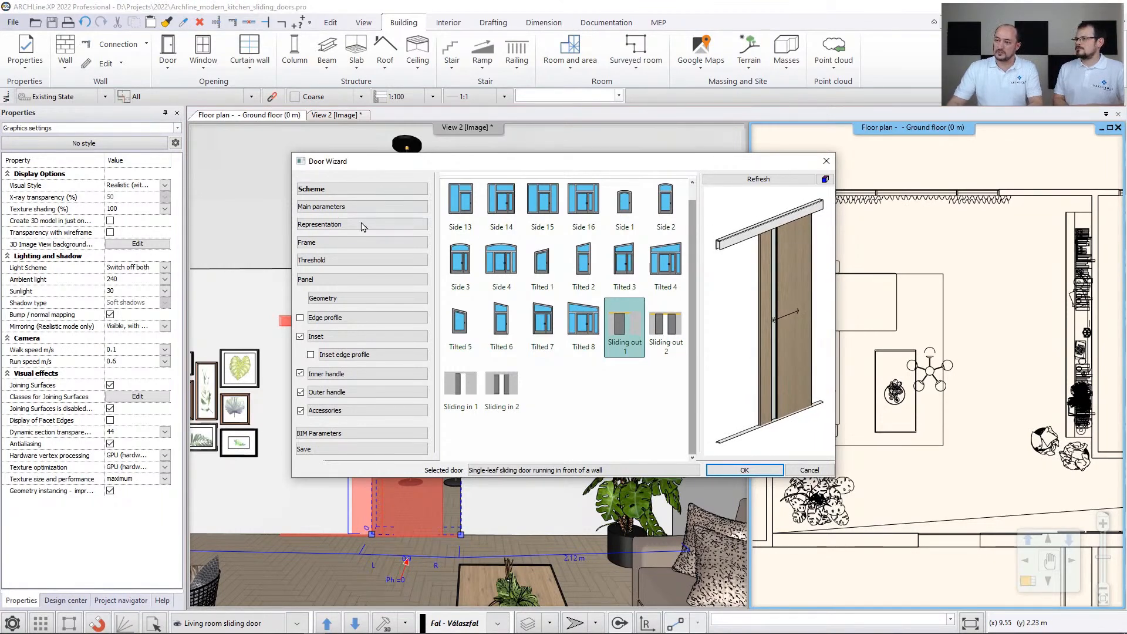
click(349, 206)
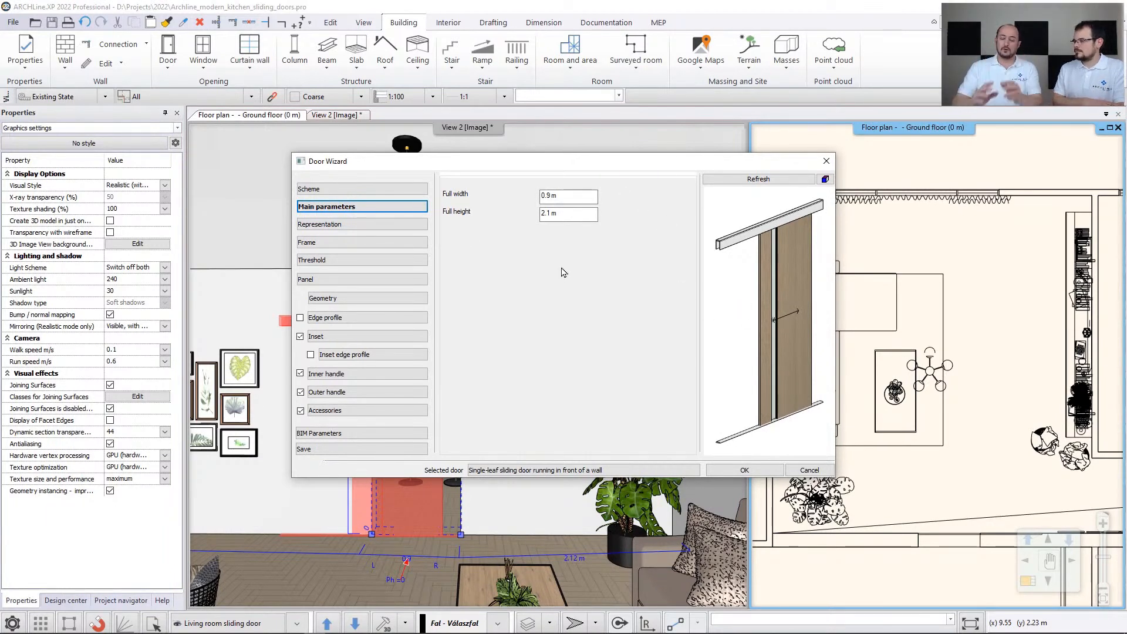
- Toggle the 3D opening direction and open panels display of the sliding door off and on again
click(381, 227)
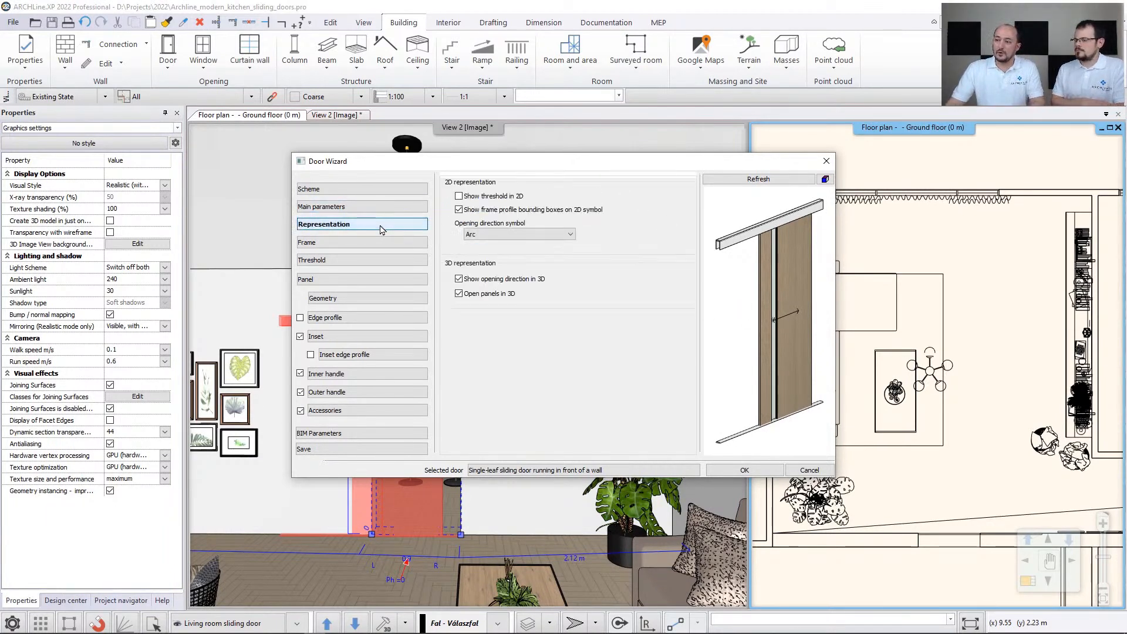
click(459, 279)
click(459, 295)
click(459, 295)
click(459, 279)
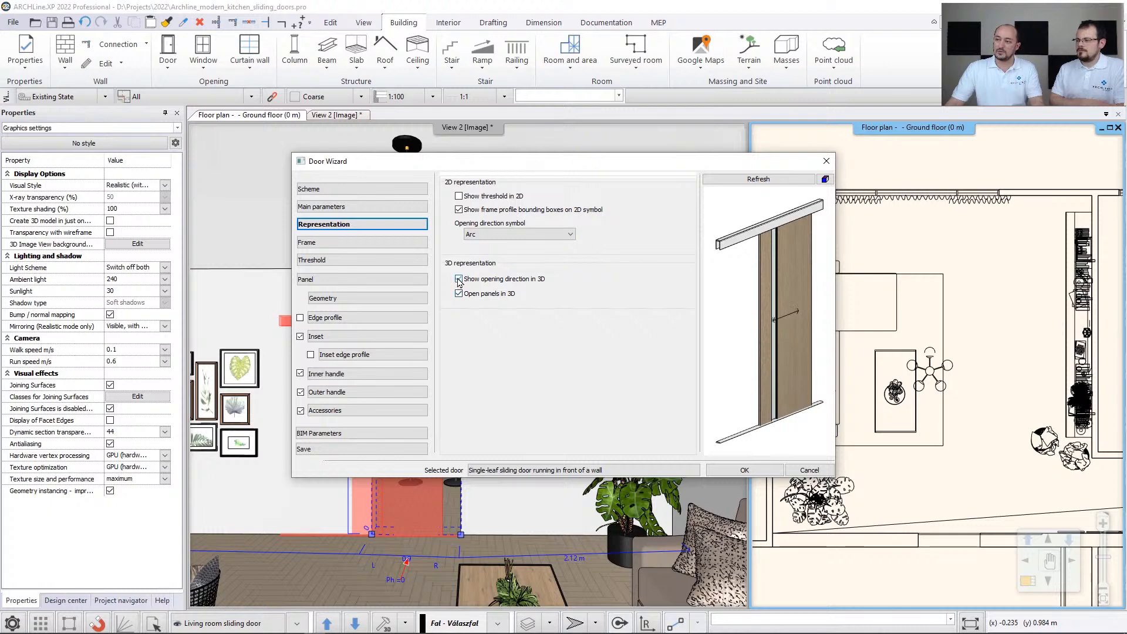
- Examine the sliding door's top frame, including its material choices and profile settings
click(348, 242)
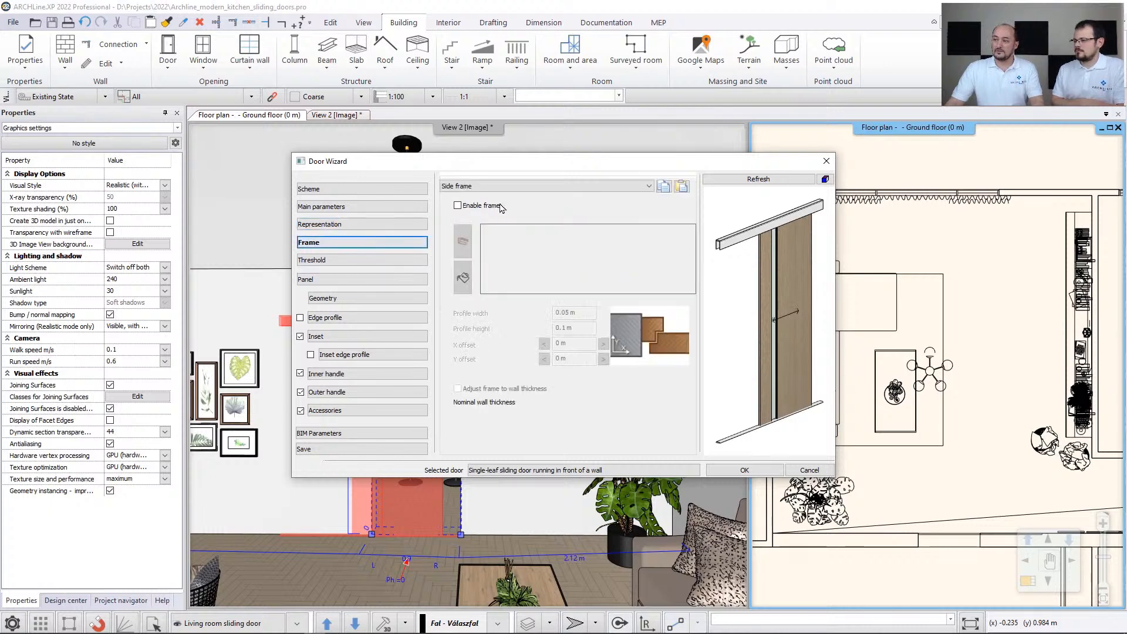
click(524, 186)
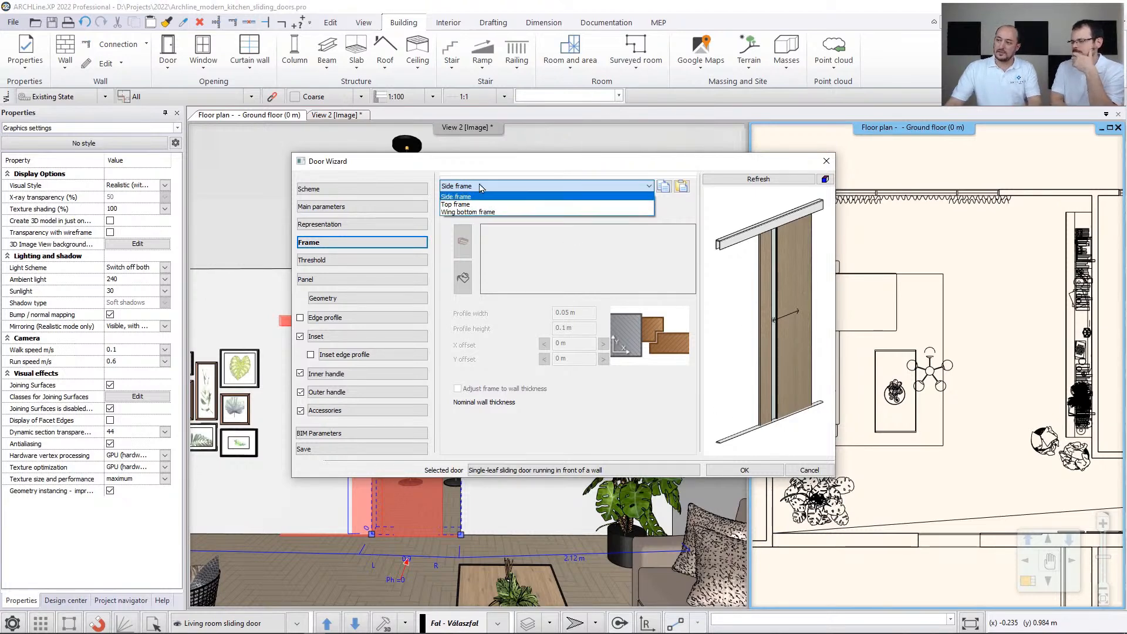
click(474, 205)
click(472, 206)
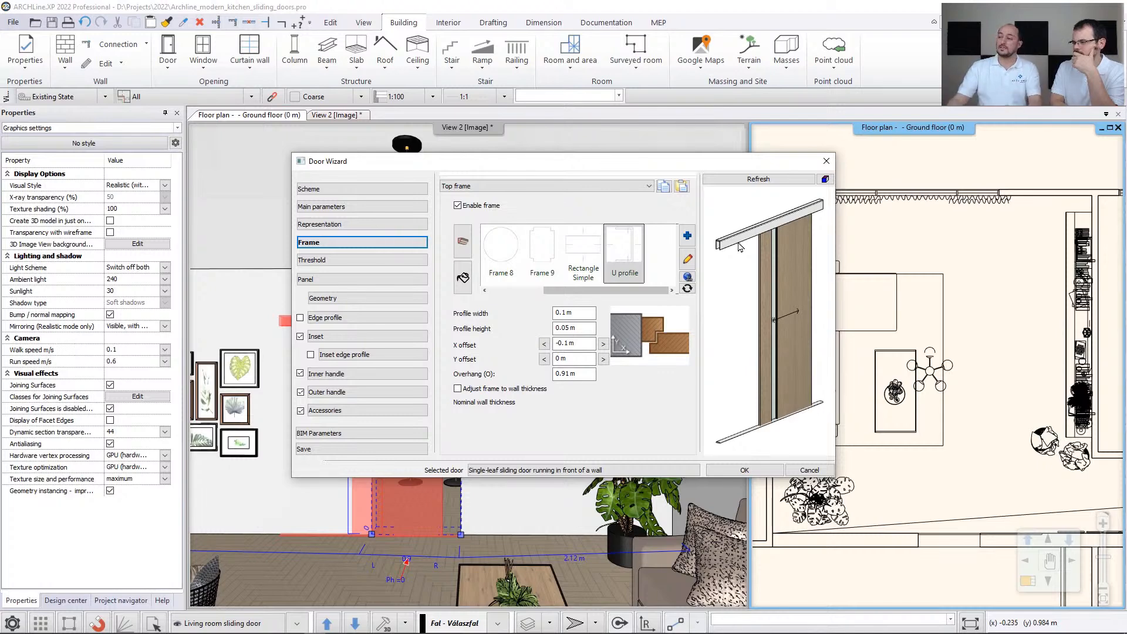
click(463, 277)
click(468, 248)
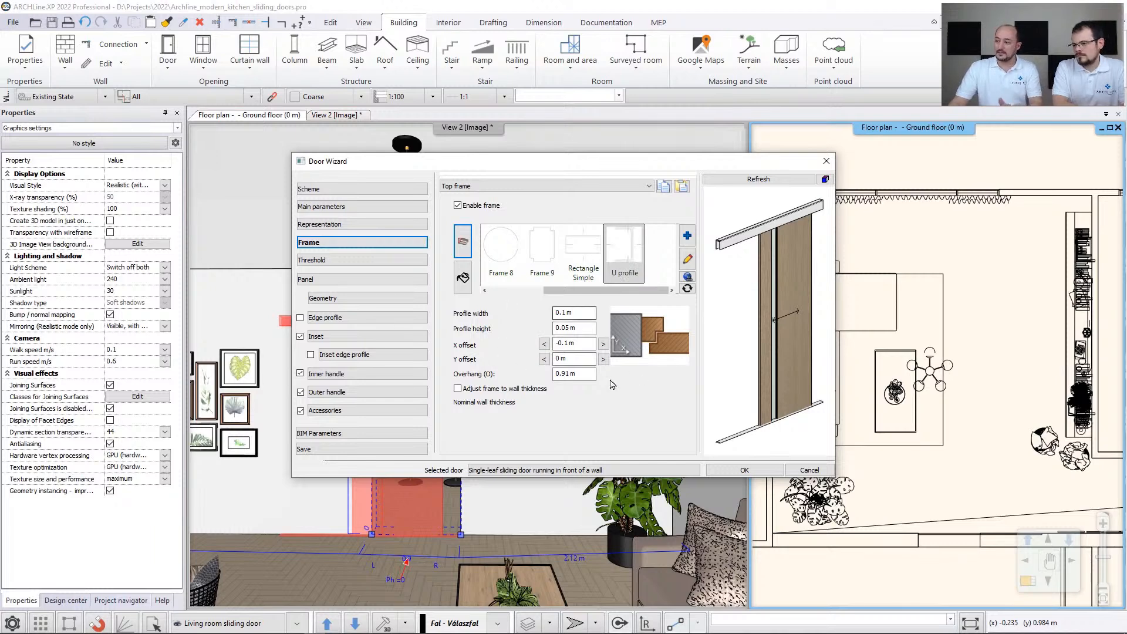
- Examine the sliding door's threshold up close in the preview, including its profile and material choices
click(369, 262)
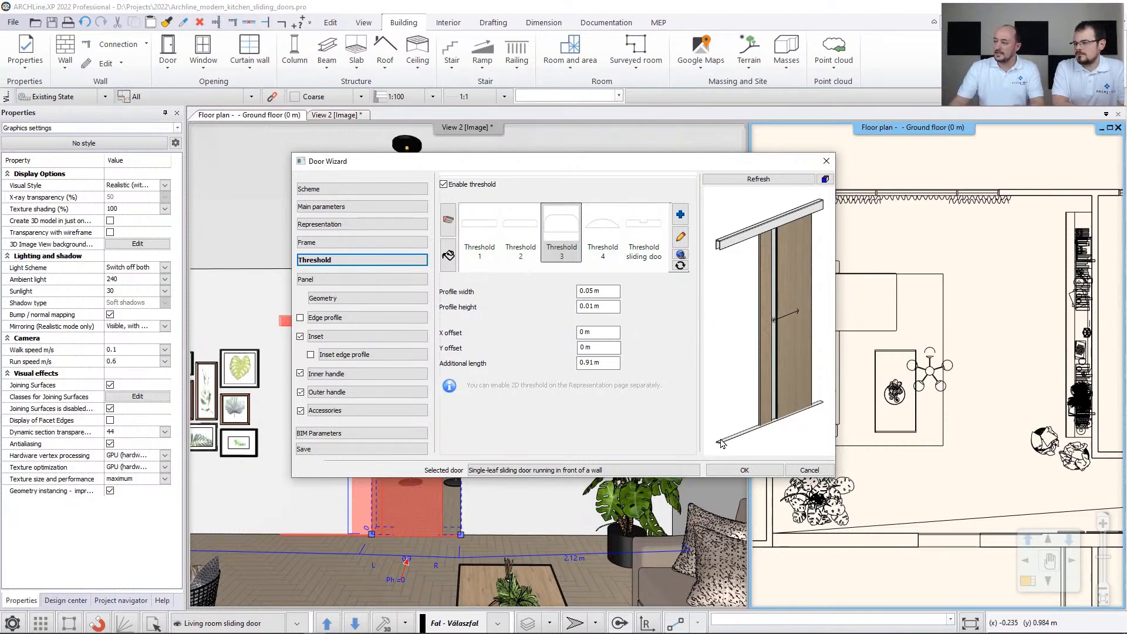
scroll(723, 413, up, 6)
middle_drag(728, 280, 768, 300)
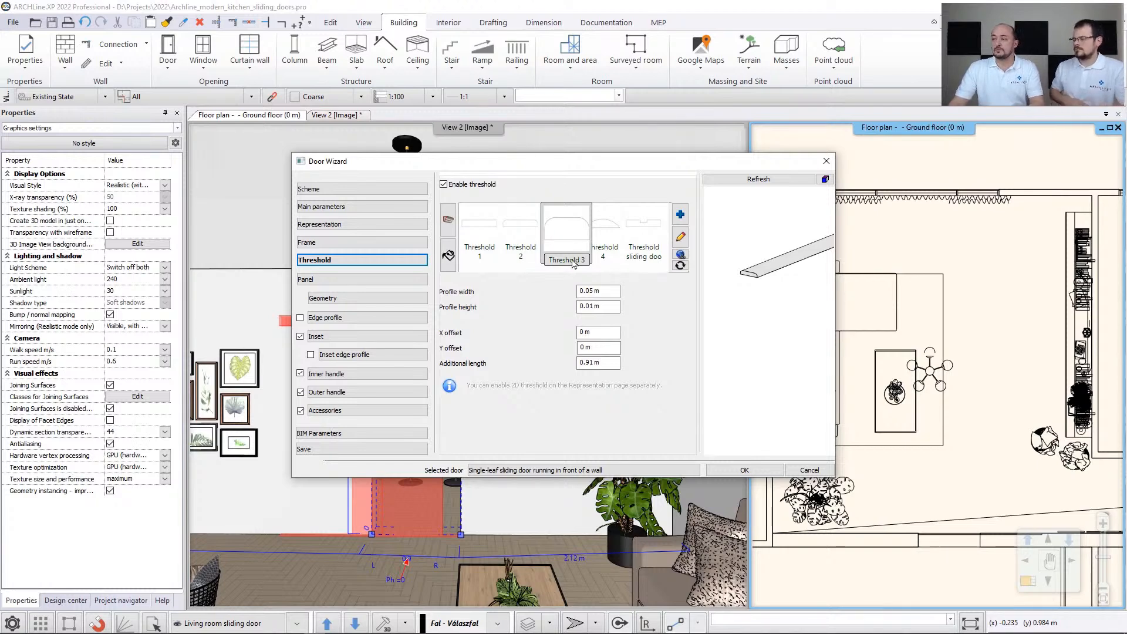
click(448, 255)
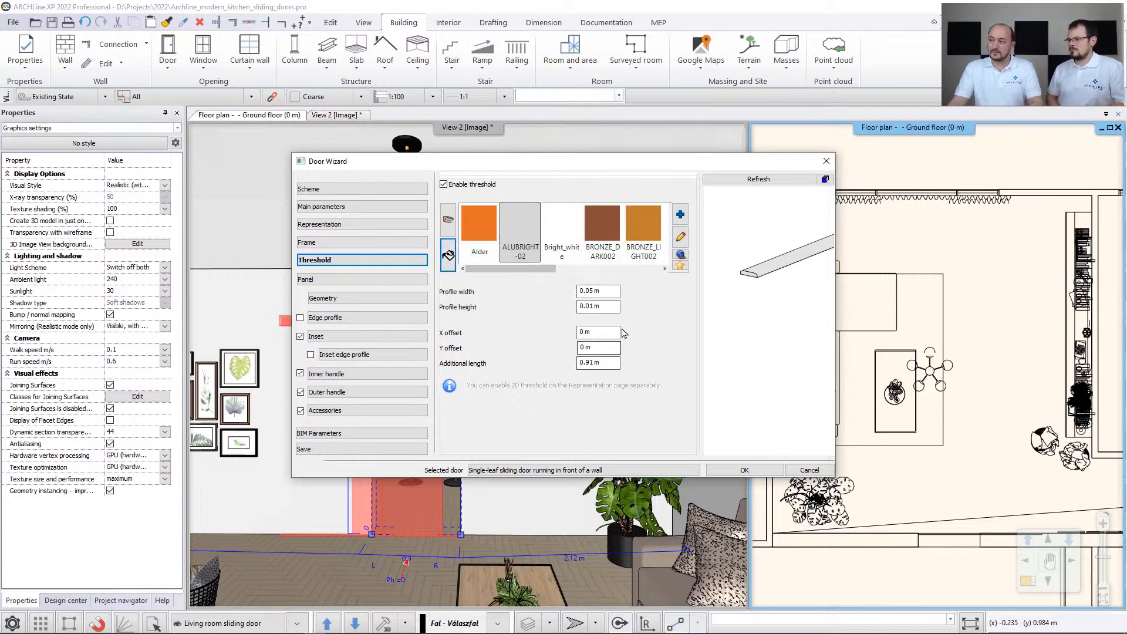
- Review the sliding door's panel opening and inset settings, and accept the Door Wizard
click(340, 279)
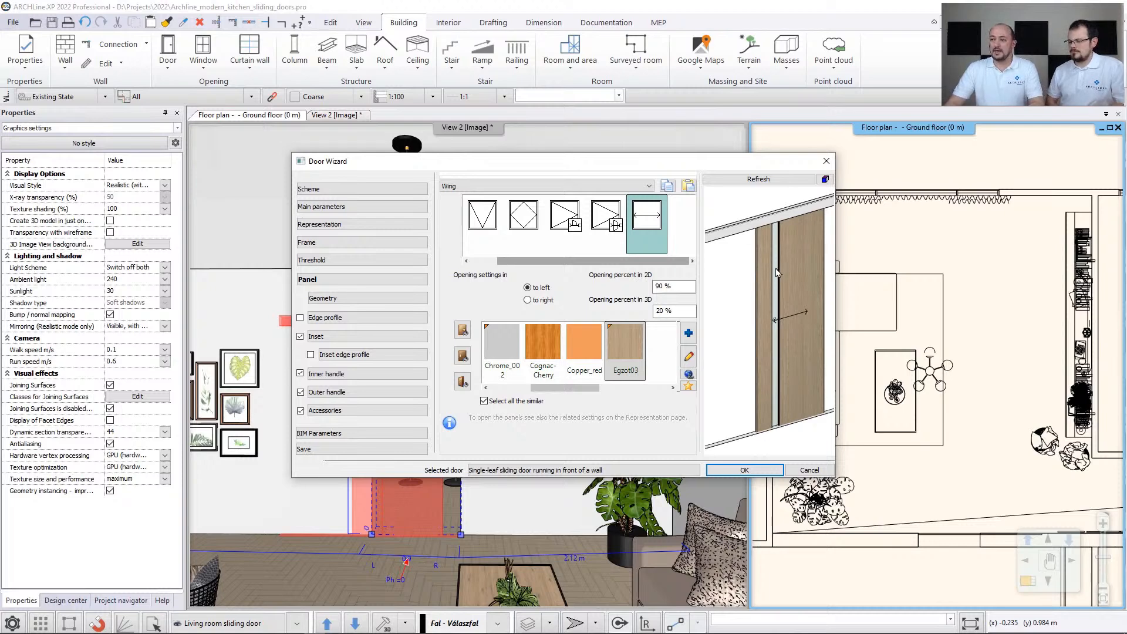
click(324, 341)
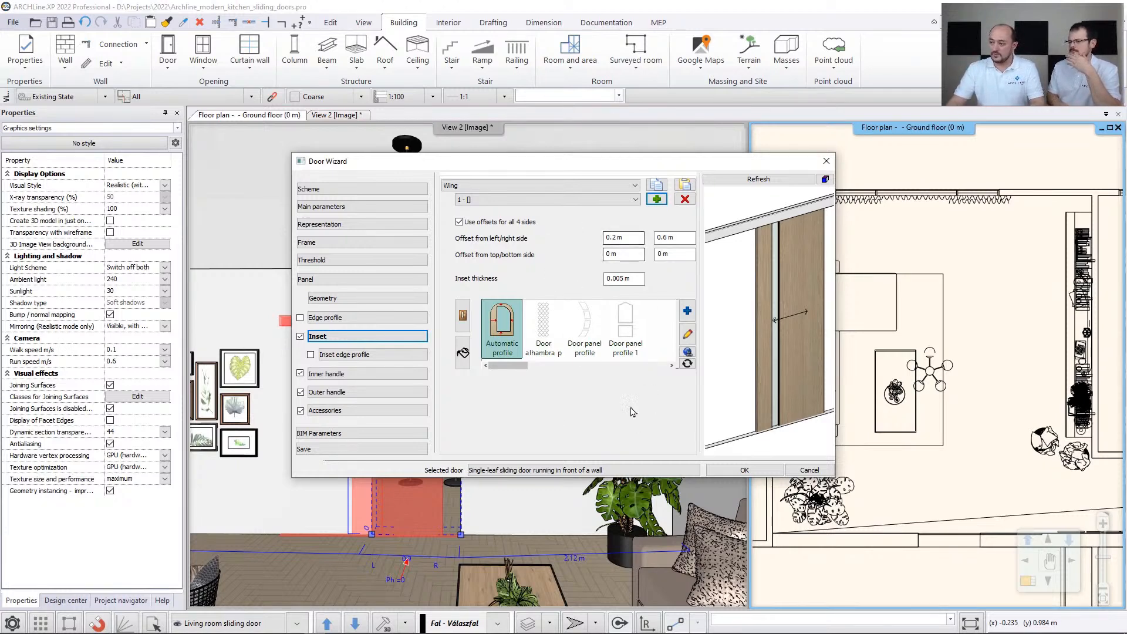
click(733, 473)
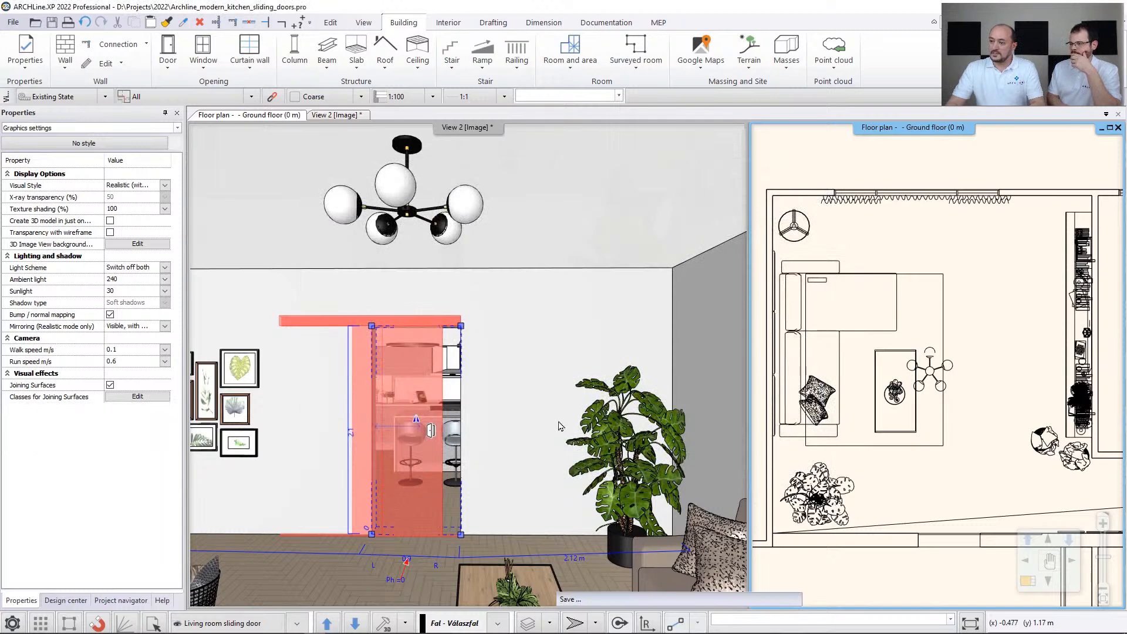
click(427, 378)
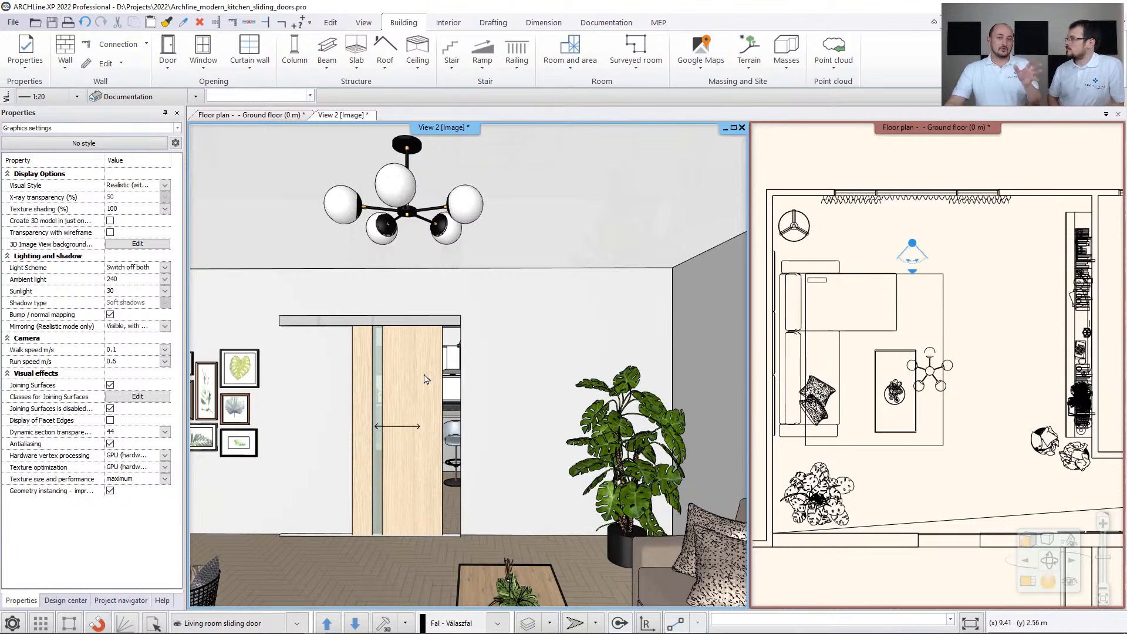
- Replace the single-leaf sliding door with the double-leaf glass sliding door running in front of a wall, without keeping the previous dimensions
click(416, 374)
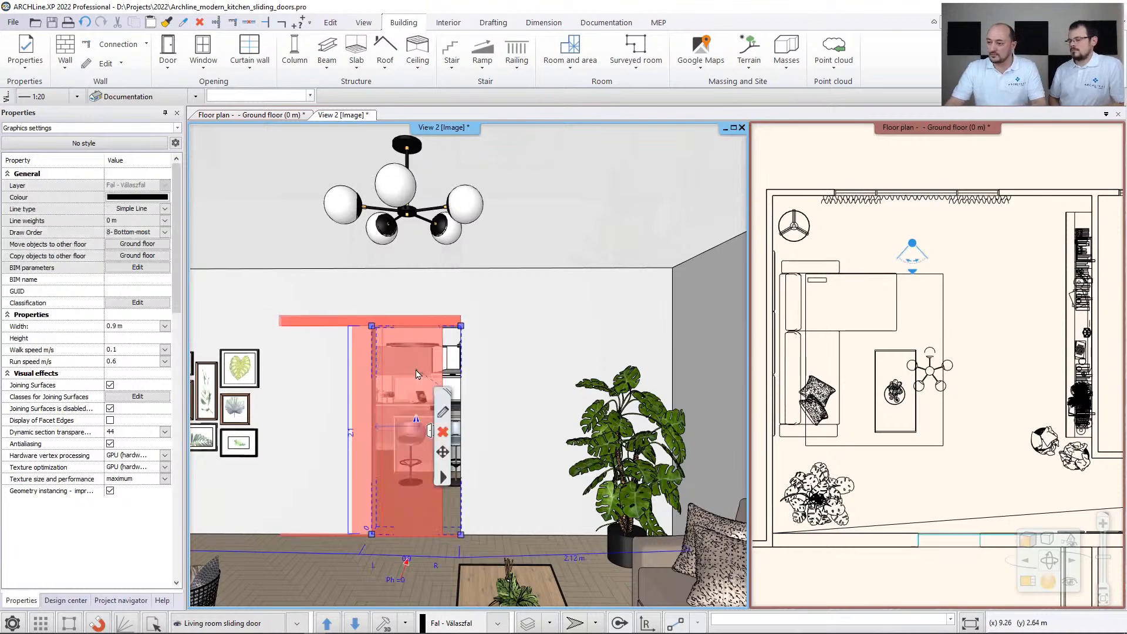
click(443, 414)
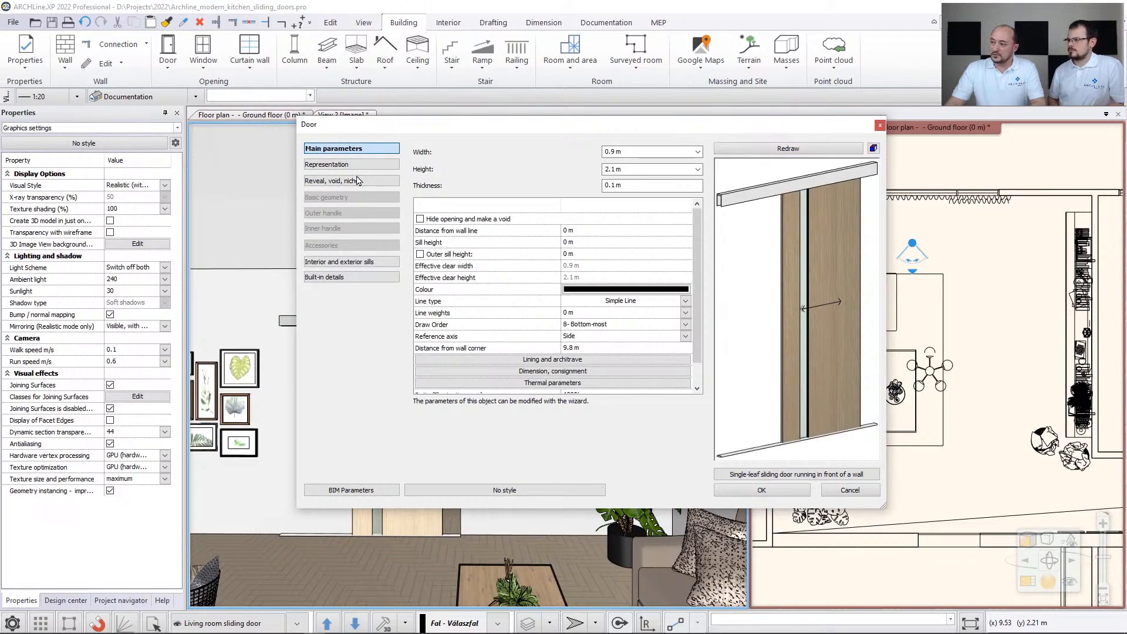
click(764, 474)
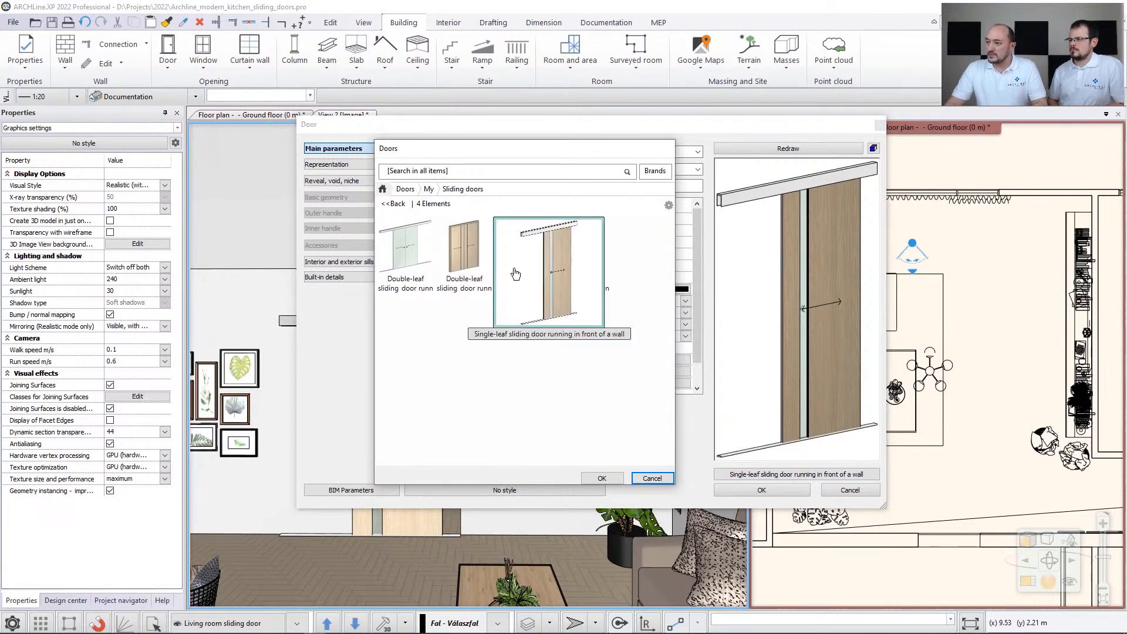
mouse_move(451, 263)
click(403, 261)
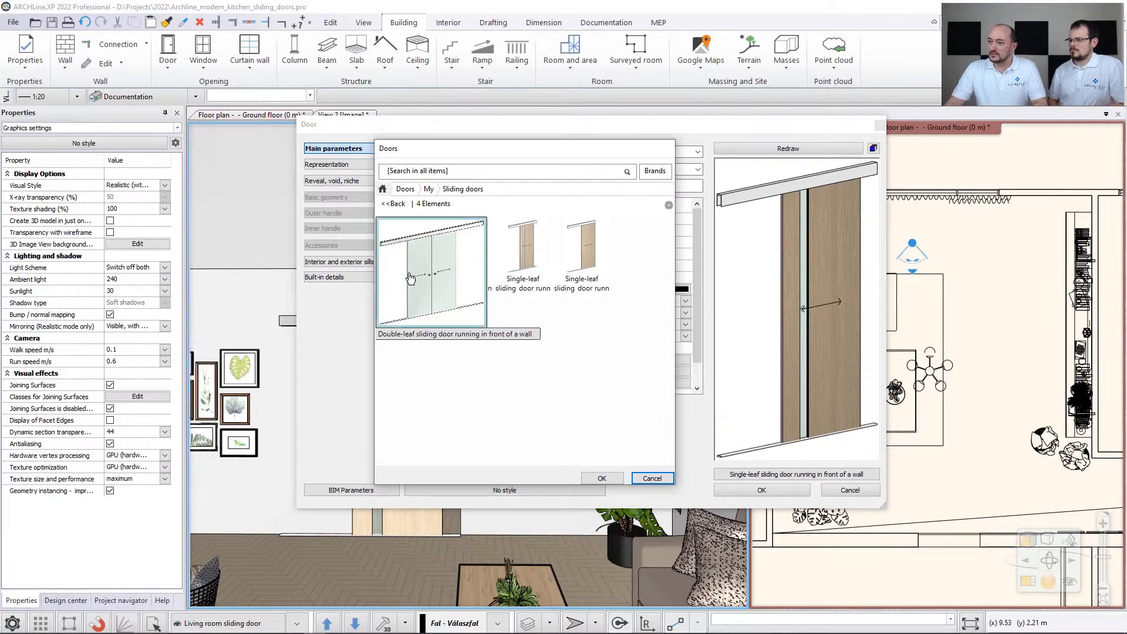
click(602, 478)
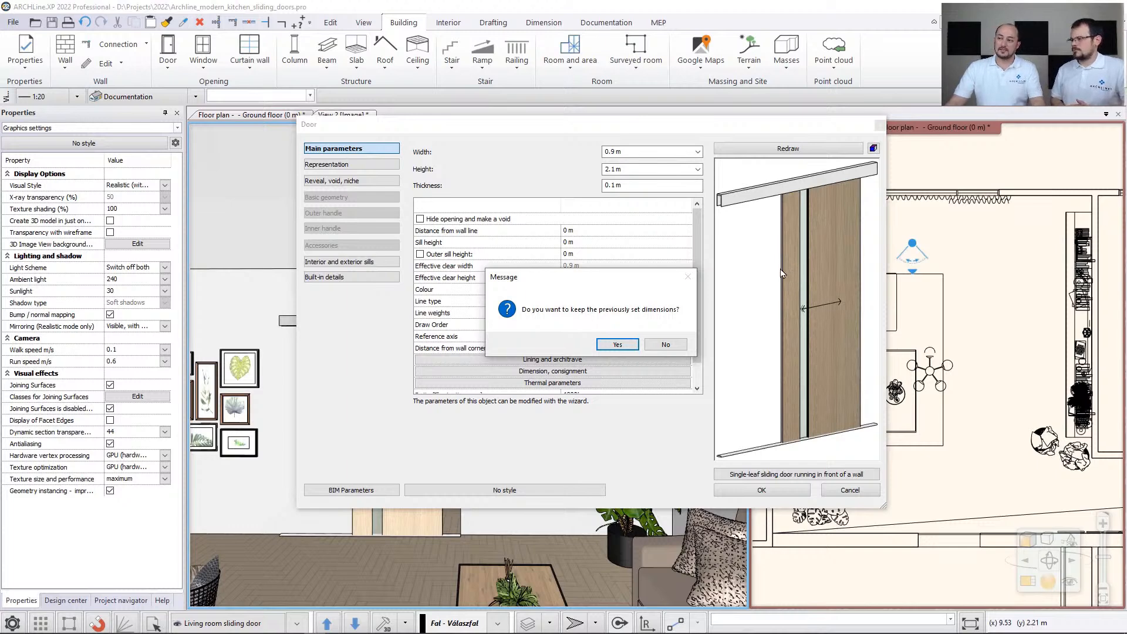
click(665, 346)
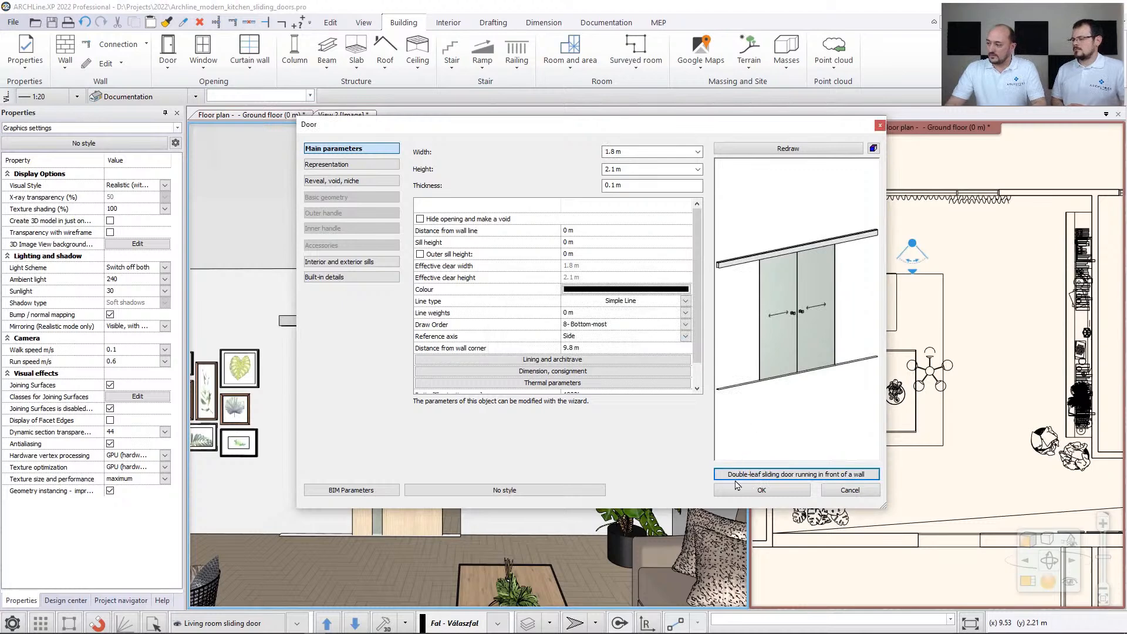
click(761, 490)
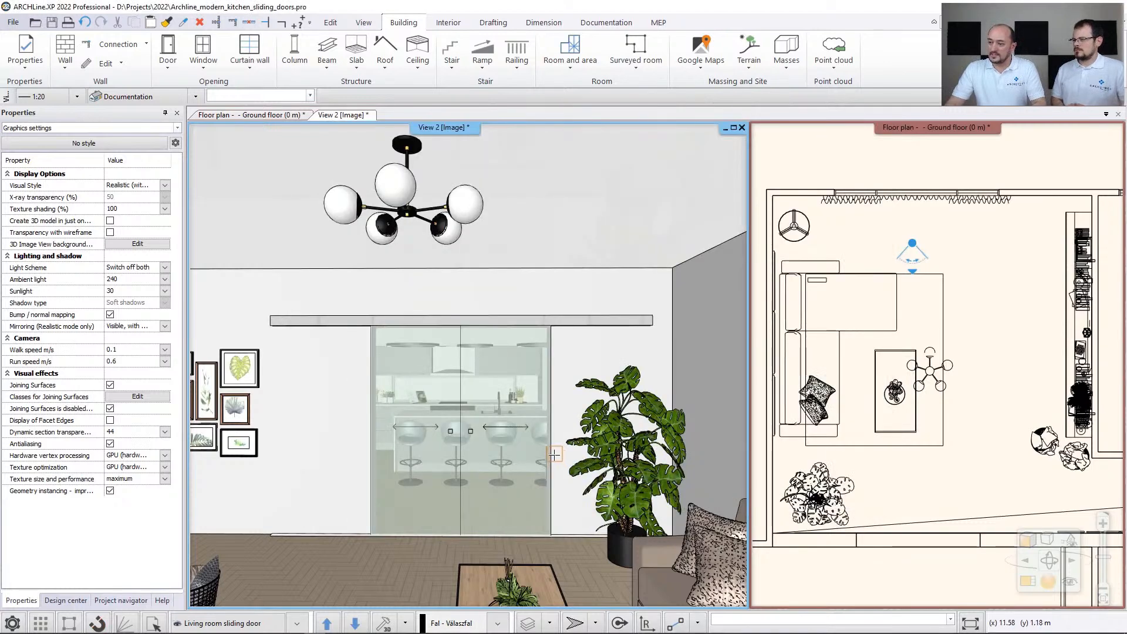
- Set the opening angle of the double-leaf glass sliding door to 50°
click(496, 435)
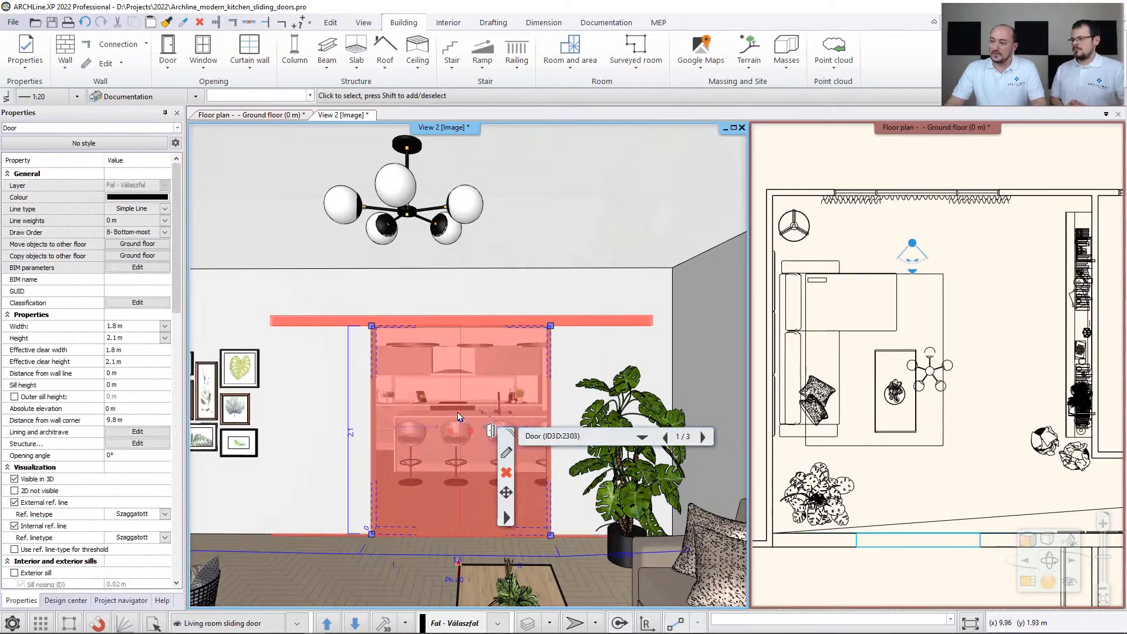
click(122, 455)
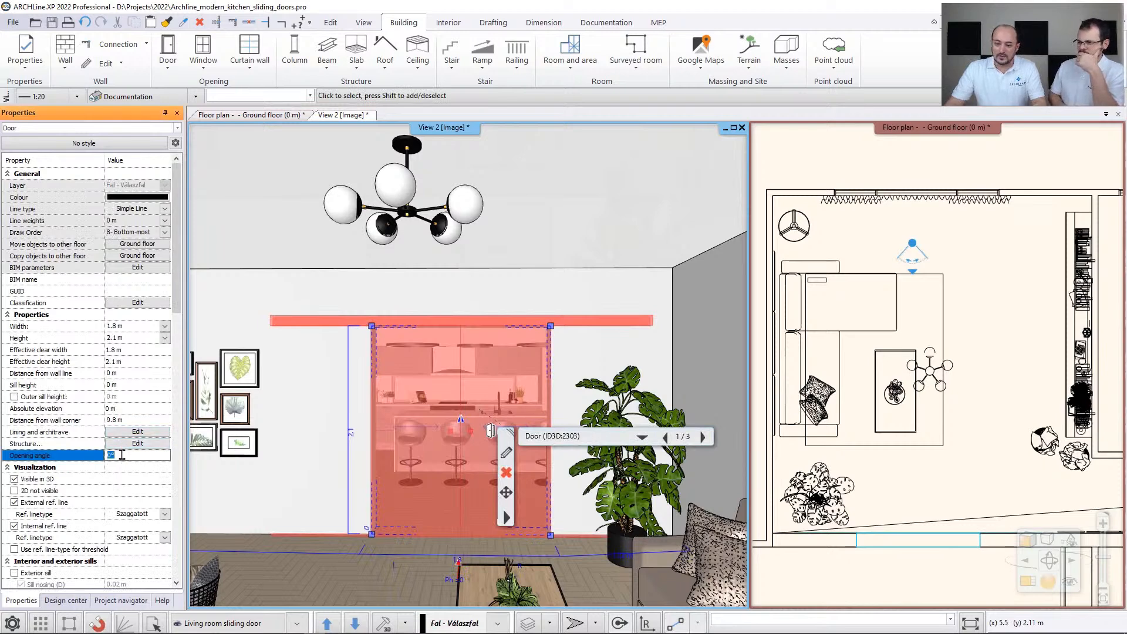
text(50)
key(Return)
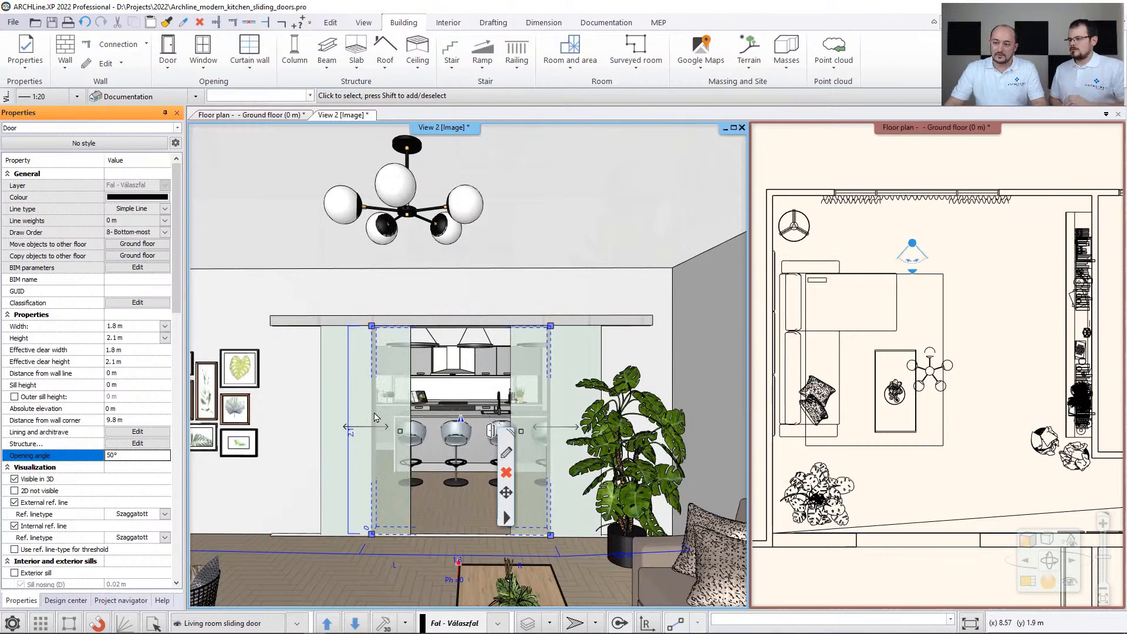
click(491, 427)
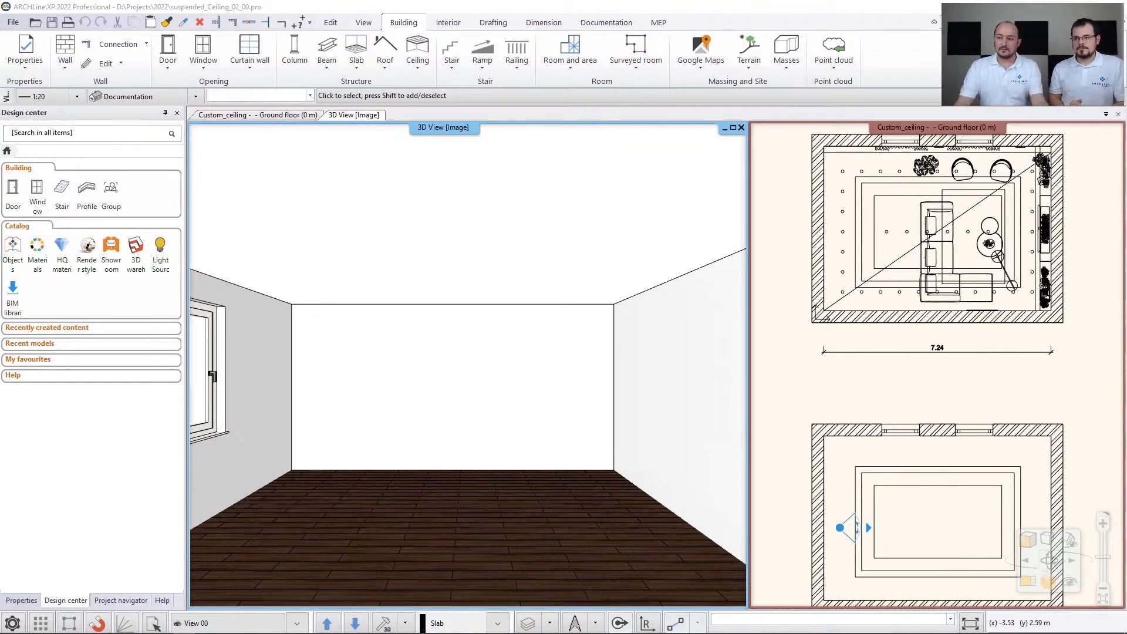
- Examine the furnished room's suspended ceiling with its stepped recesses and spotlights in the 3D view
key(Page_Down)
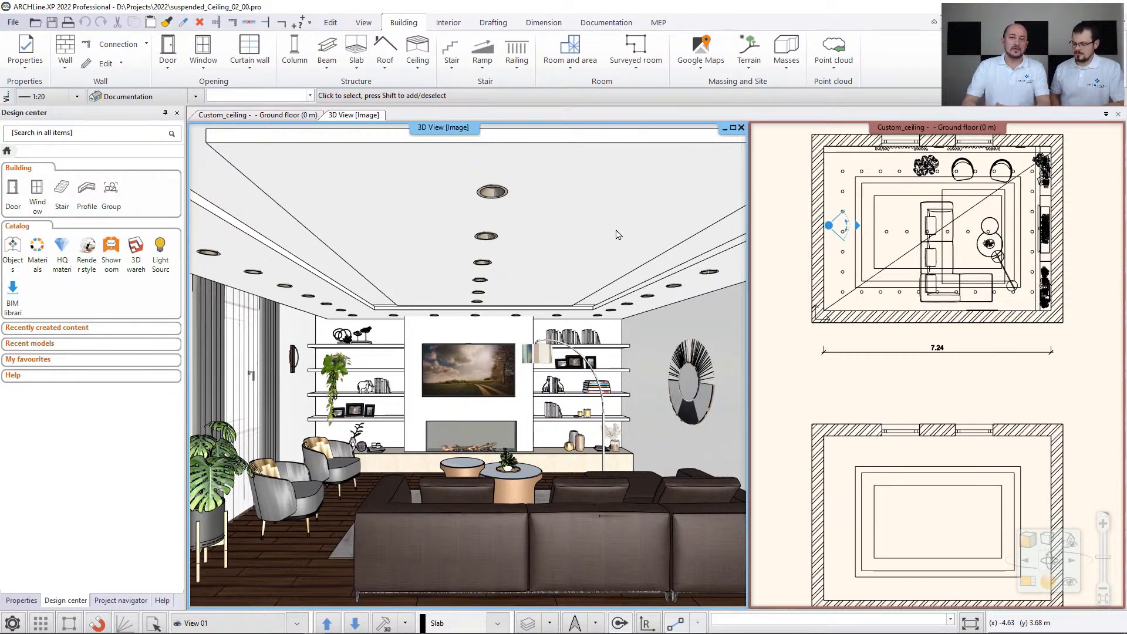
middle_drag(441, 301, 406, 358)
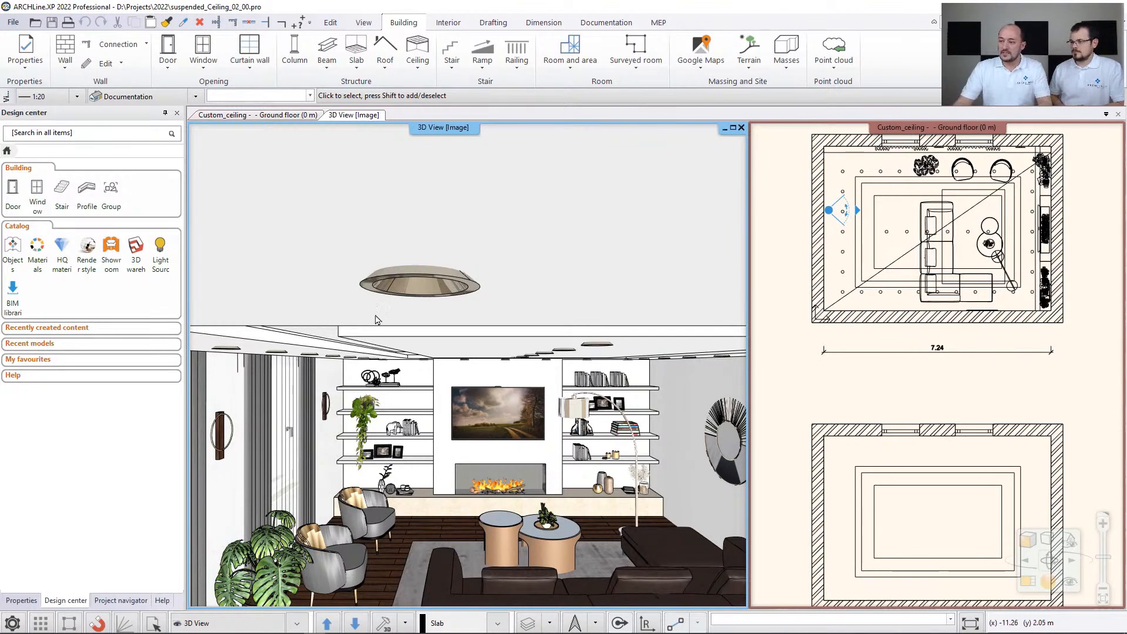
middle_drag(469, 305, 406, 237)
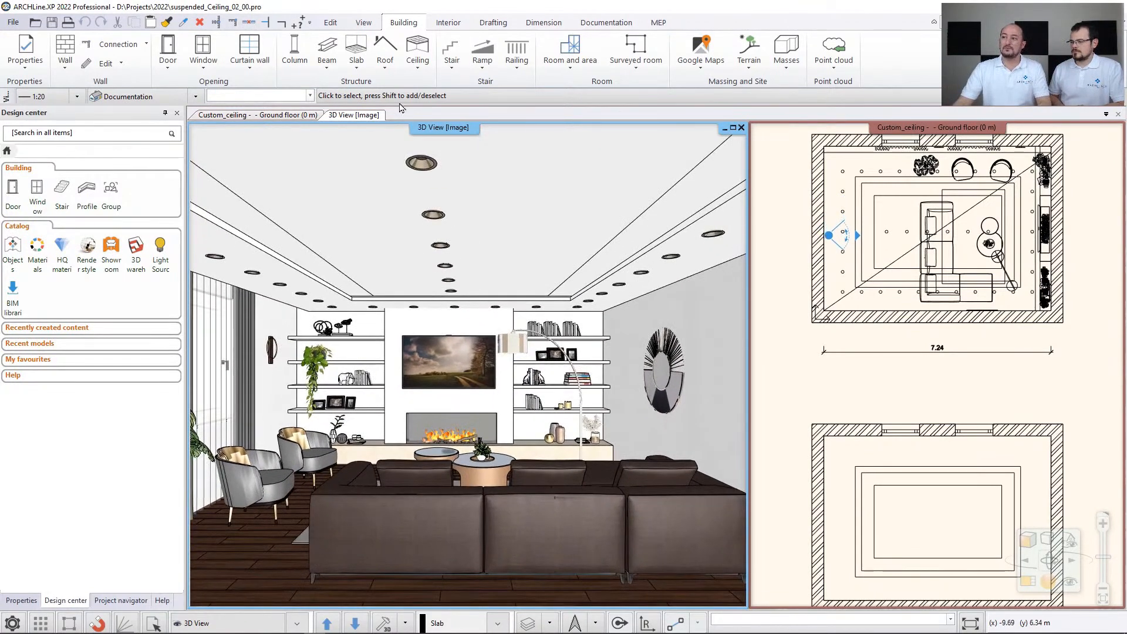
- Create a plain auto ceiling in the empty room, inside the walls around the three nested rectangles
click(802, 427)
middle_drag(634, 404, 636, 403)
key(Page_Down)
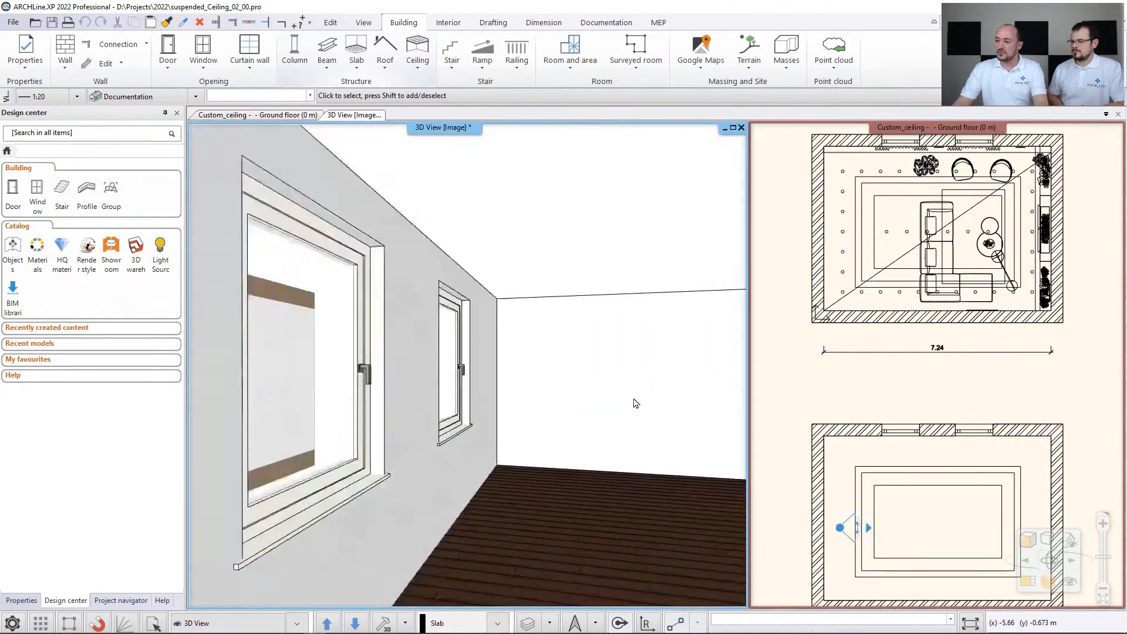
click(886, 482)
middle_drag(910, 506, 903, 424)
scroll(908, 423, up, 4)
middle_drag(848, 324, 819, 326)
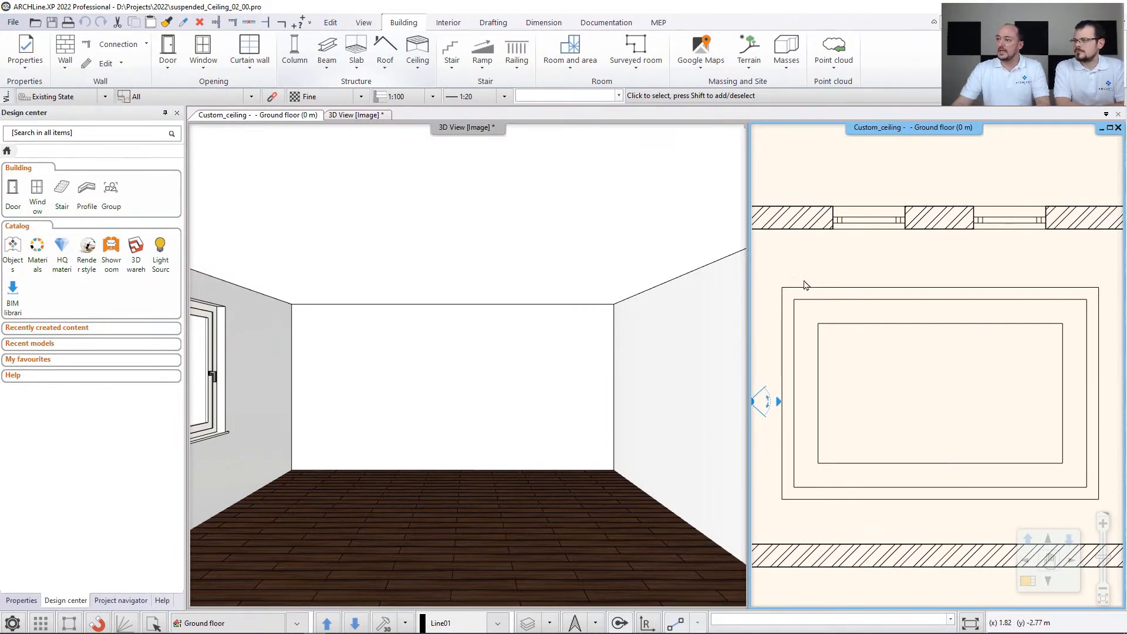
click(417, 52)
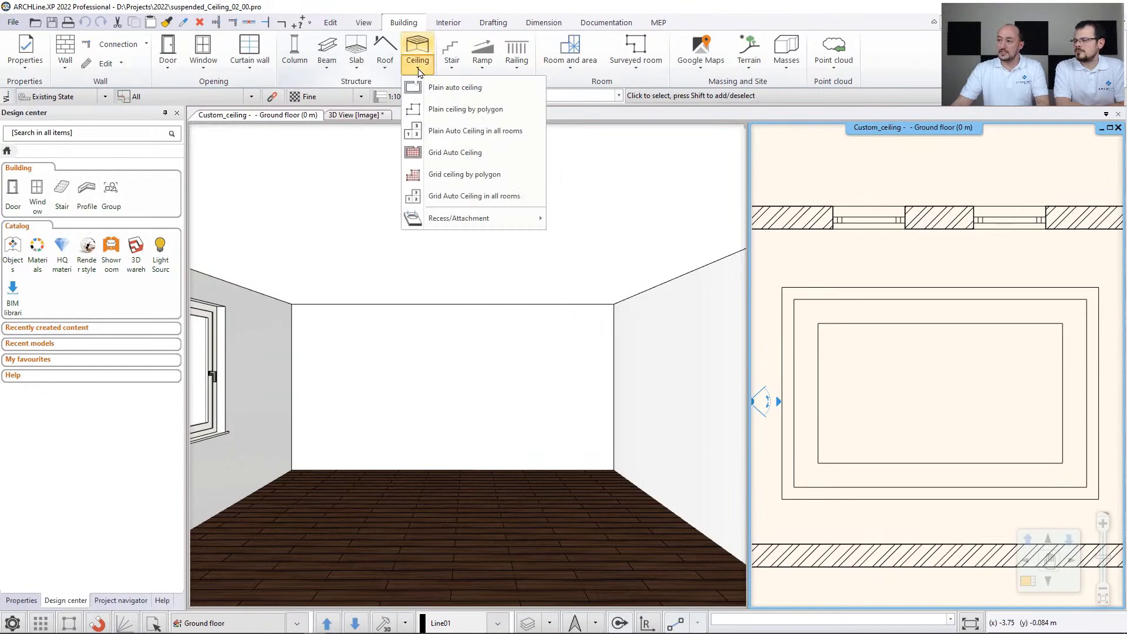
click(431, 89)
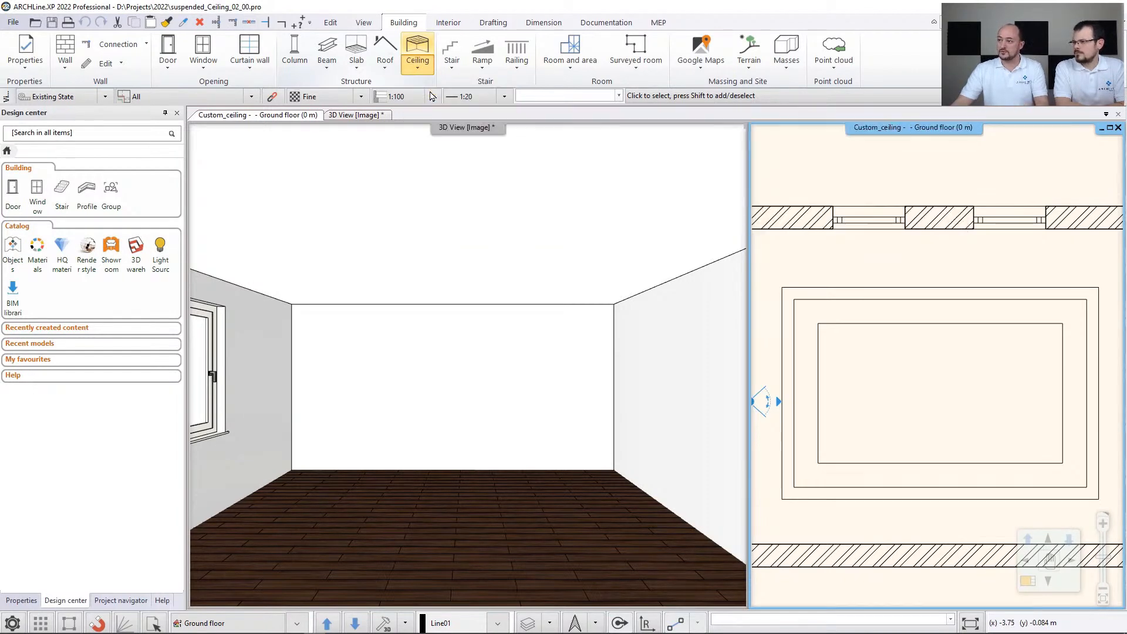
click(880, 379)
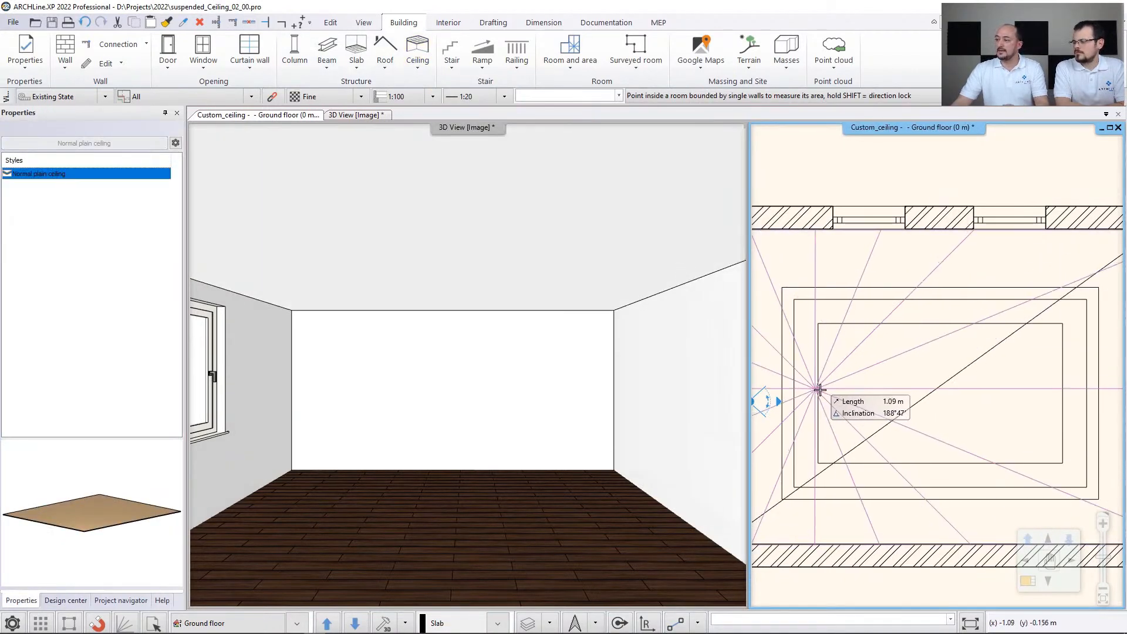
key(Escape)
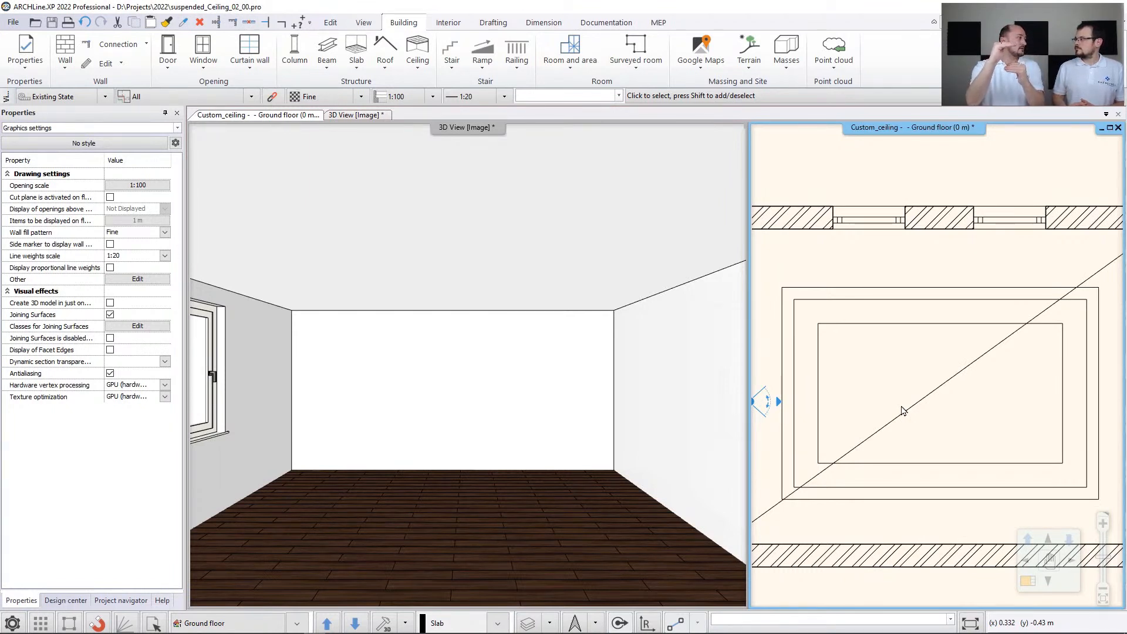
- Set the thickness of the empty room's plain ceiling to 0.2 m and accept its properties
click(903, 414)
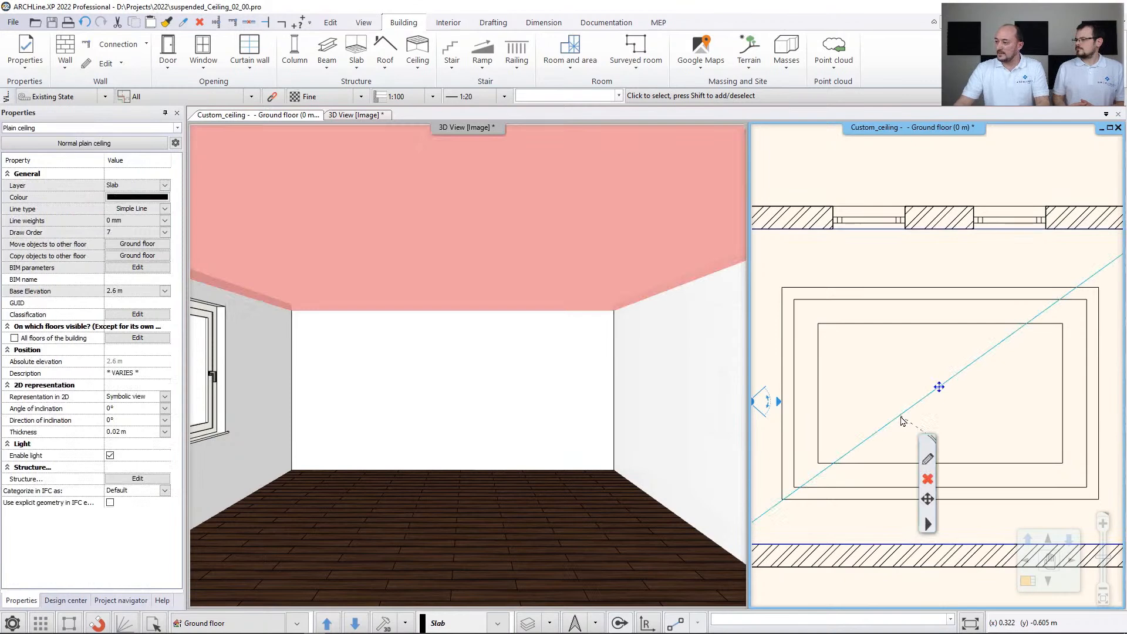
click(928, 456)
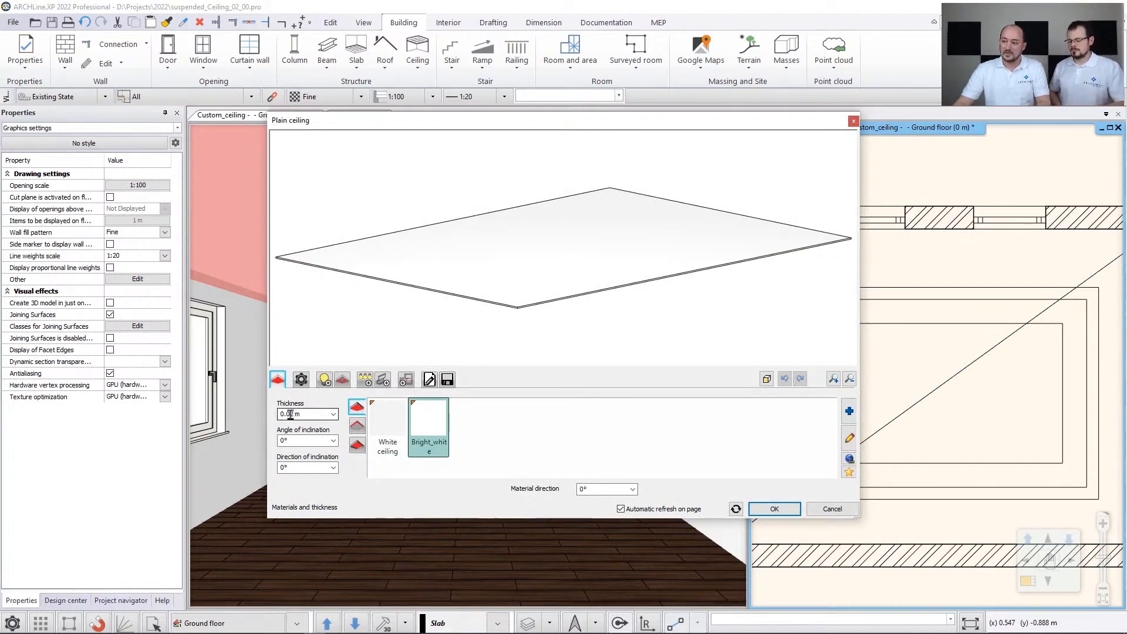
drag(286, 415, 303, 415)
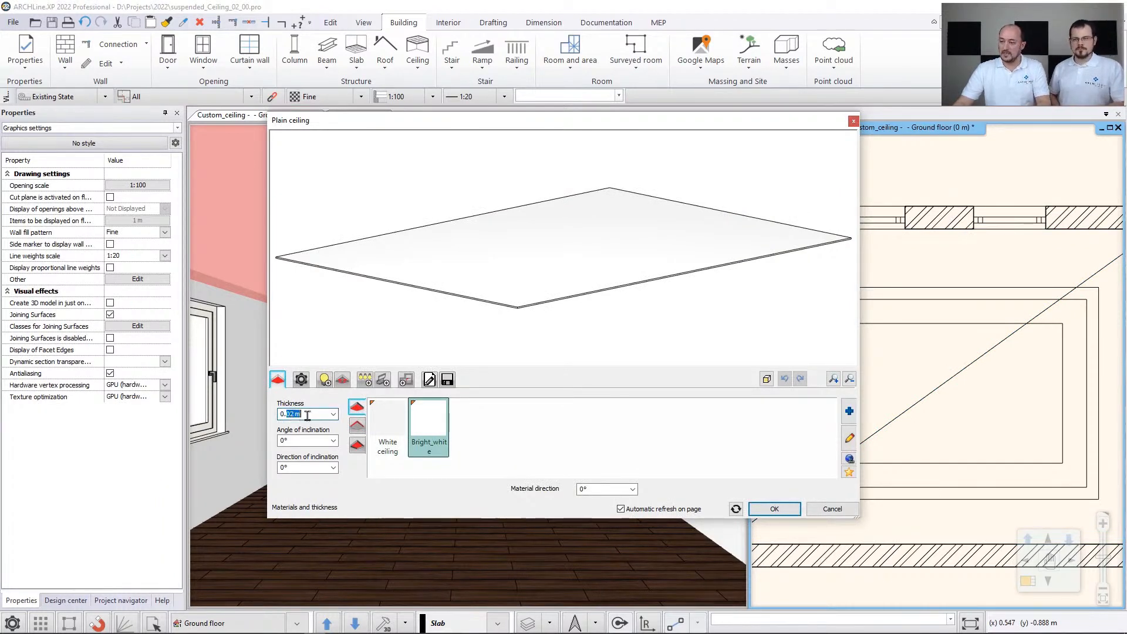
text(2)
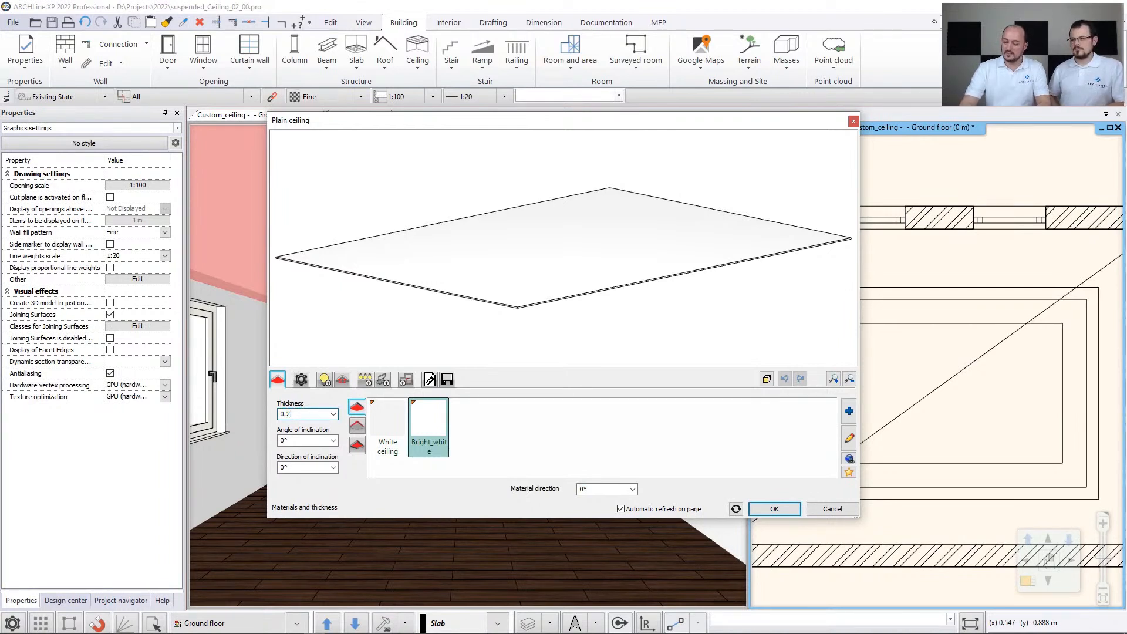
key(Return)
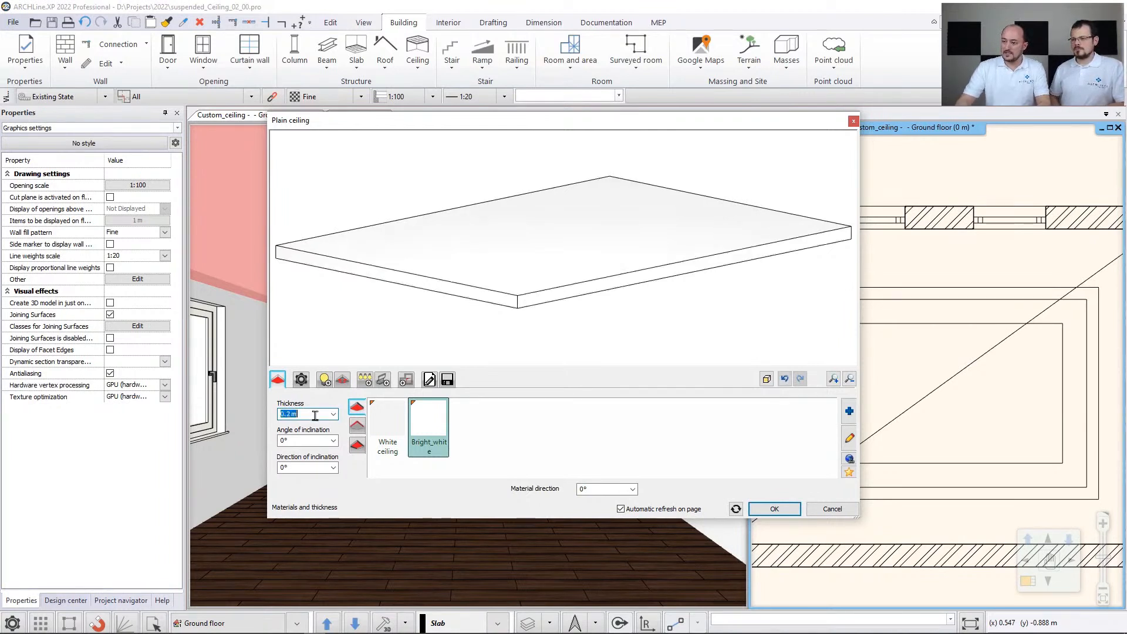
drag(588, 357, 584, 252)
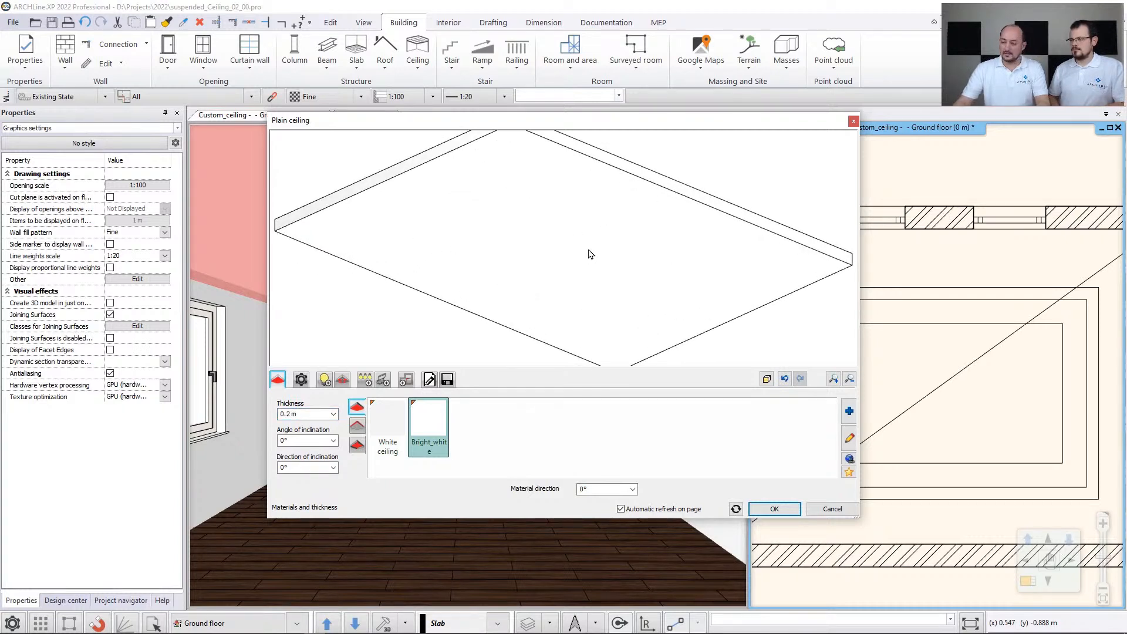
click(774, 509)
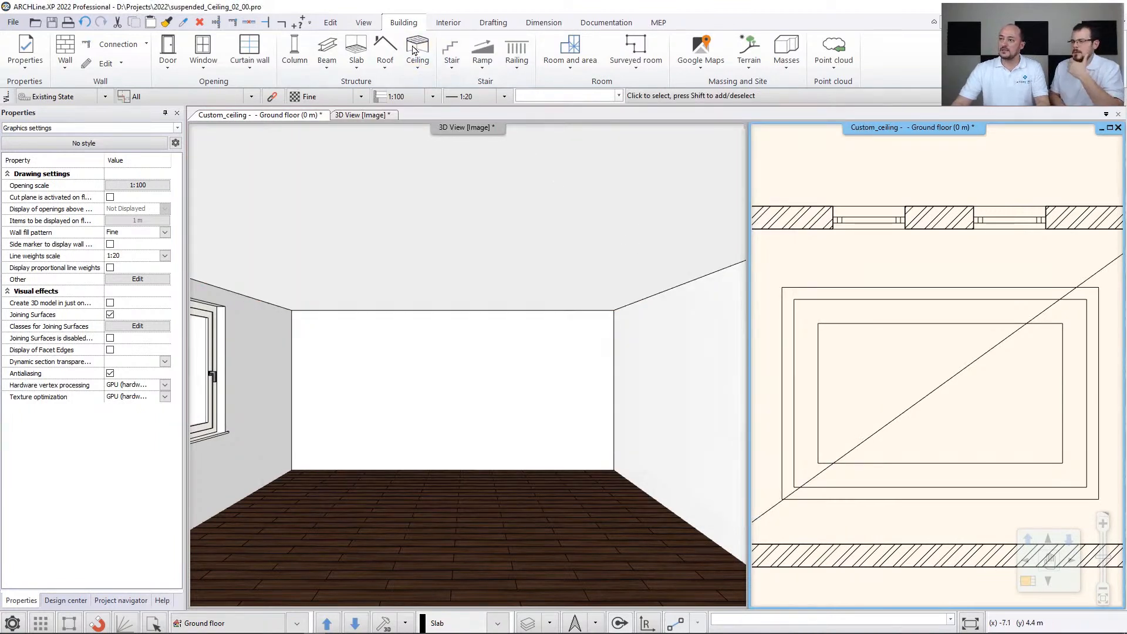
- Create a recess in the plain ceiling by tracing the corners of the outermost guide rectangle, about 5.27 m long
click(415, 69)
mouse_move(472, 226)
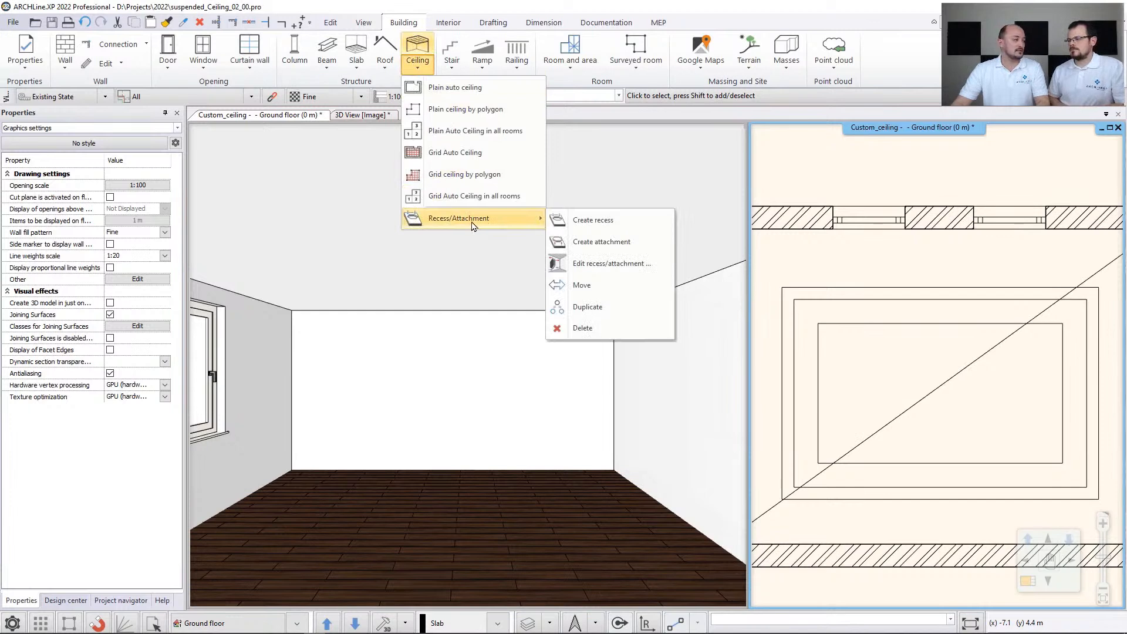
click(606, 224)
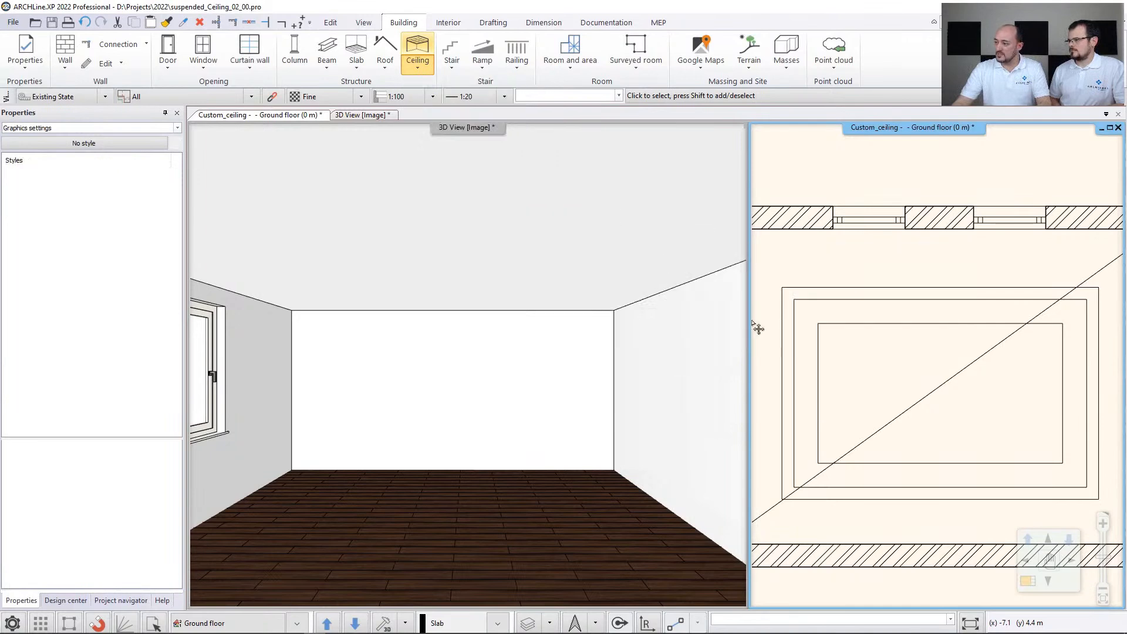
click(921, 402)
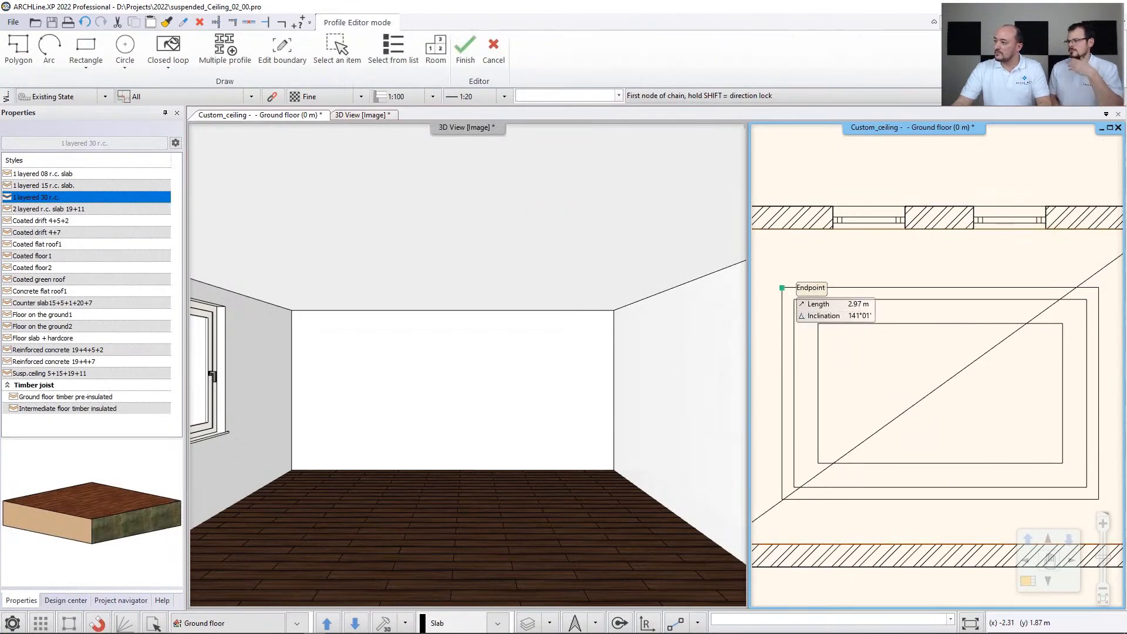
click(781, 287)
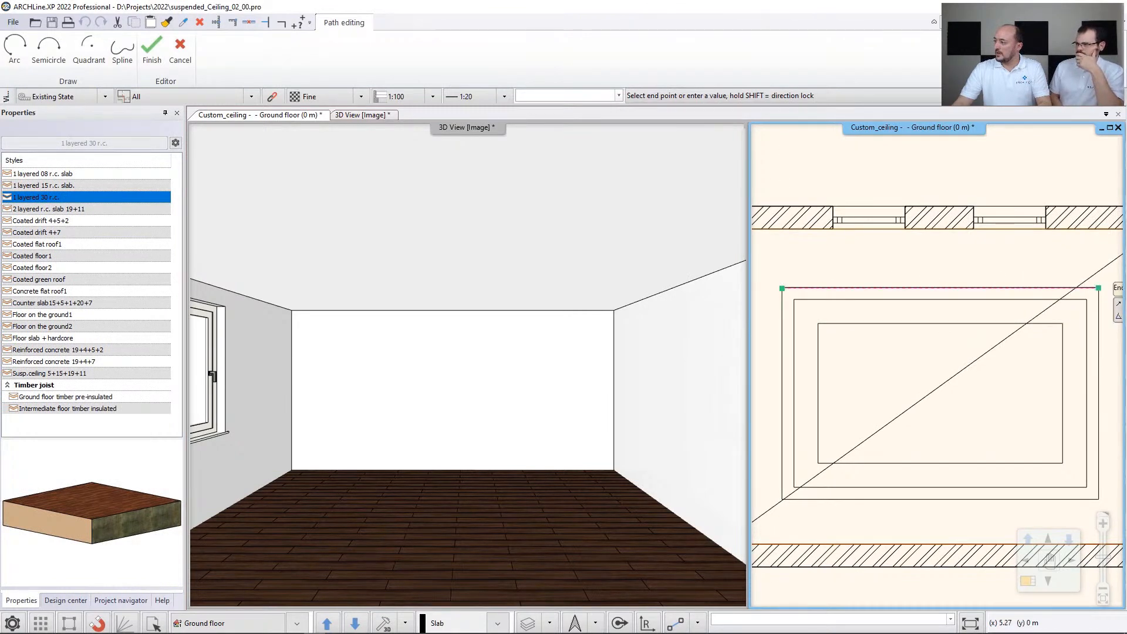
click(1099, 500)
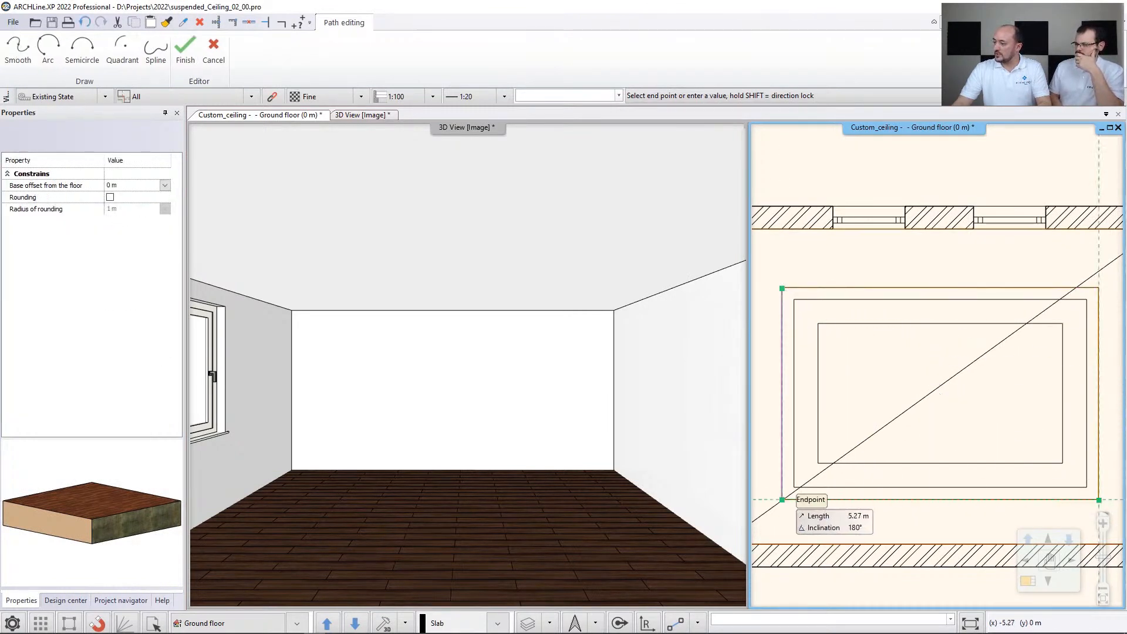
click(780, 499)
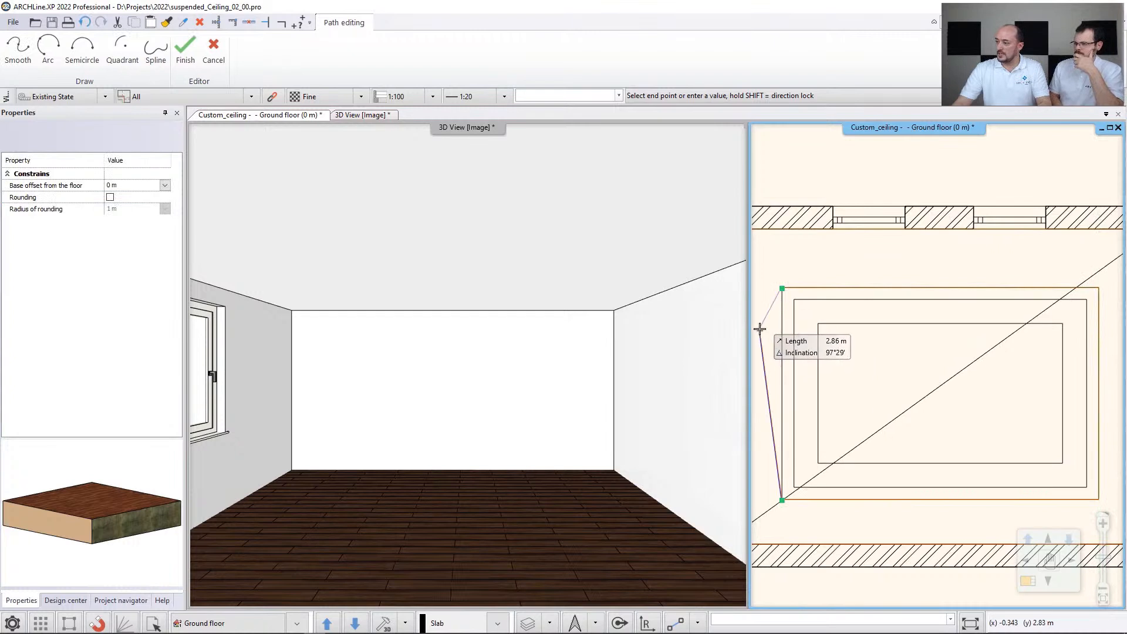
key(Return)
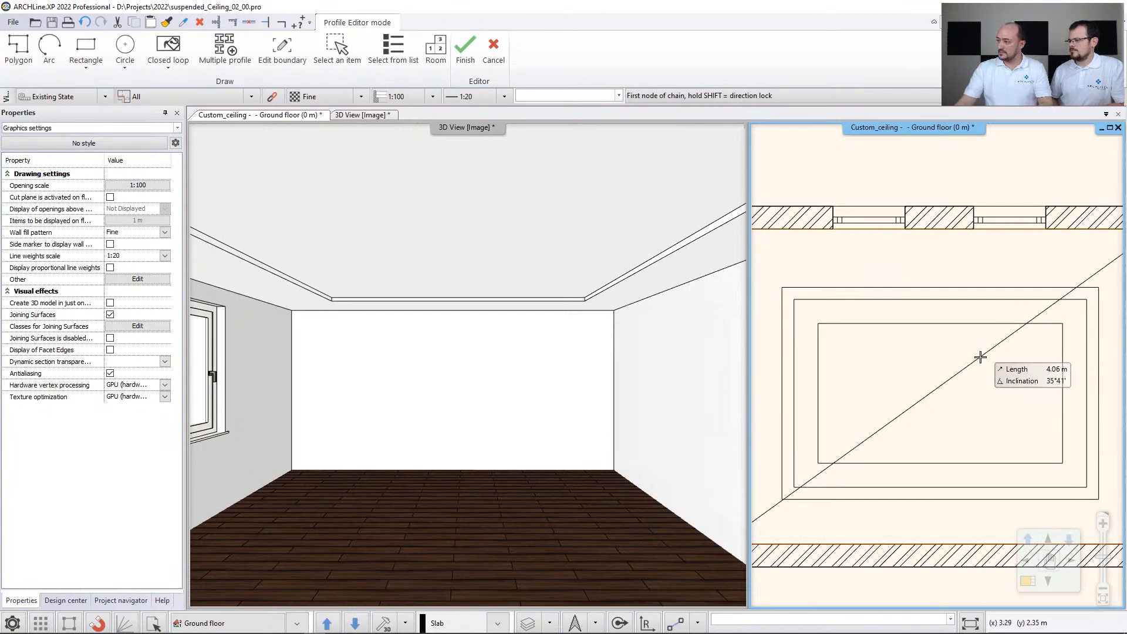
- Create a second recess in the plain ceiling by tracing the corners of the middle guide rectangle, about 4.87 by 3.13 m
click(794, 300)
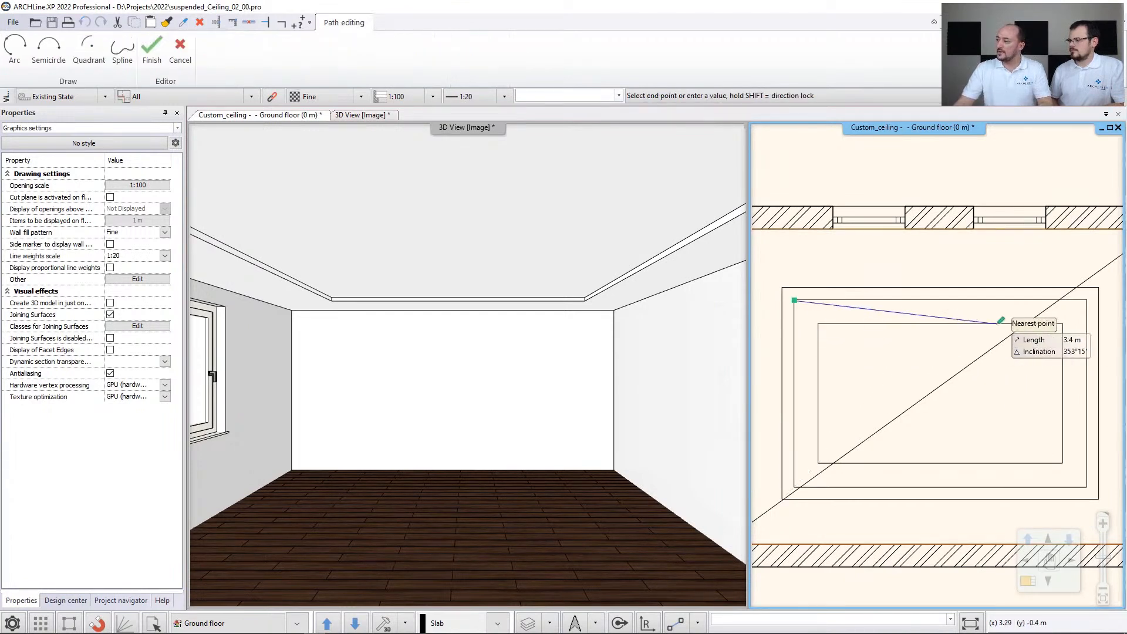
click(1086, 300)
click(1086, 488)
click(794, 488)
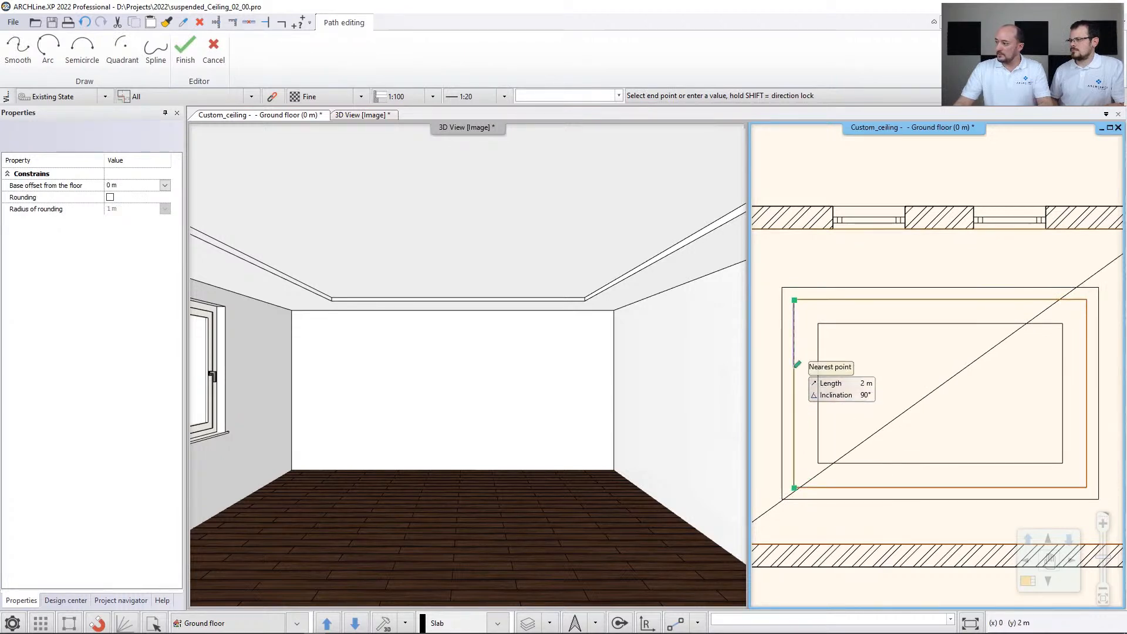
key(Return)
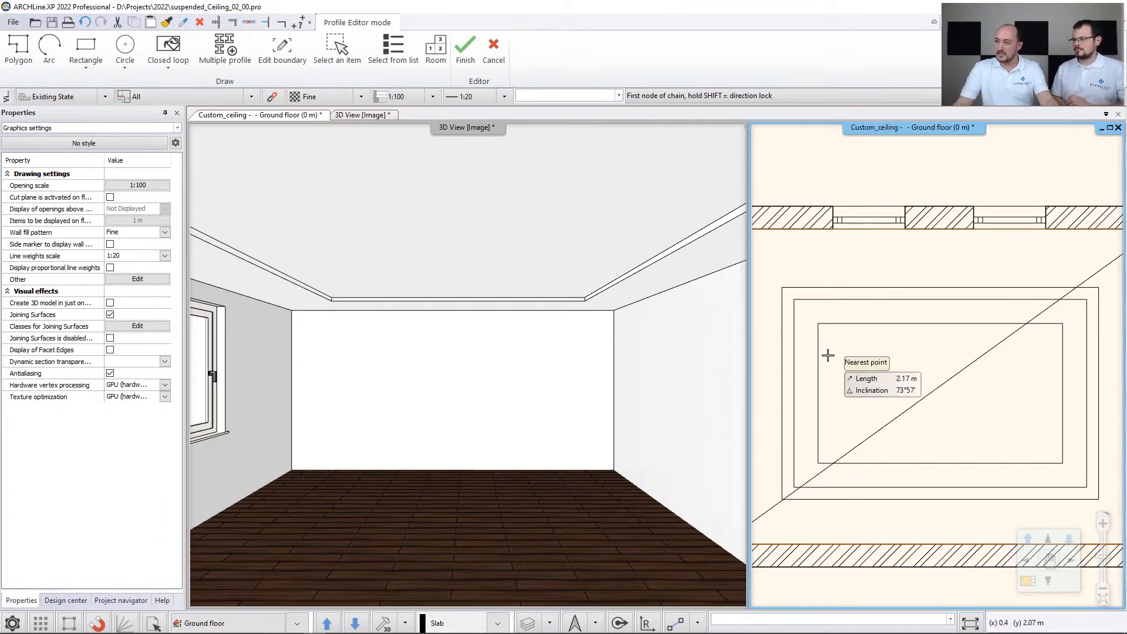
click(465, 47)
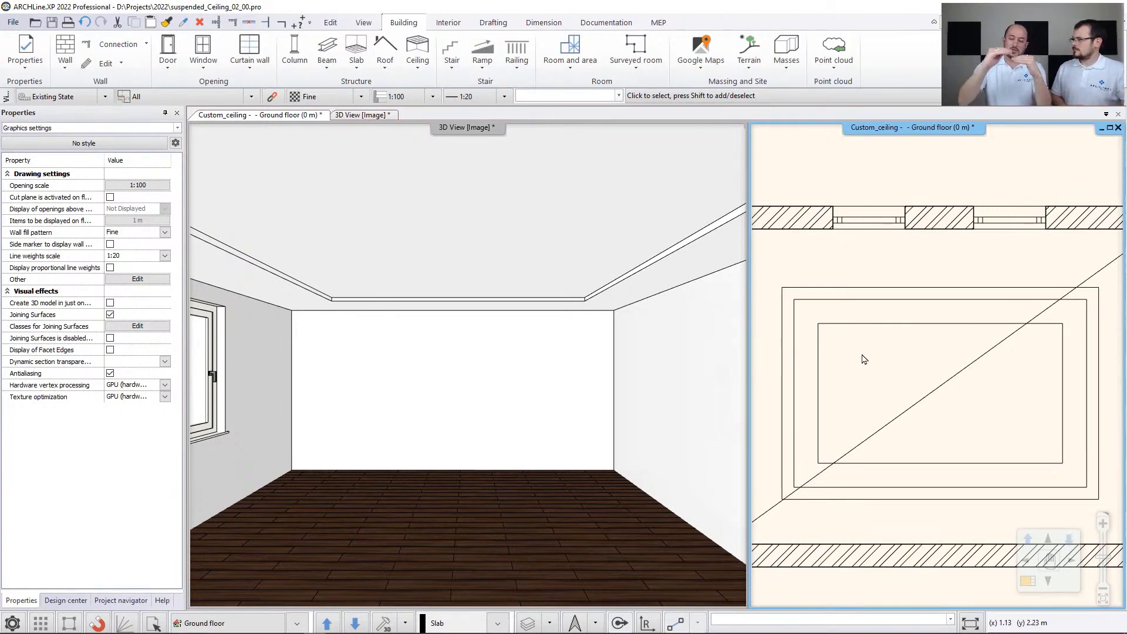
- Open the plain ceiling's existing recesses for editing and examine both of them in the preview
click(892, 424)
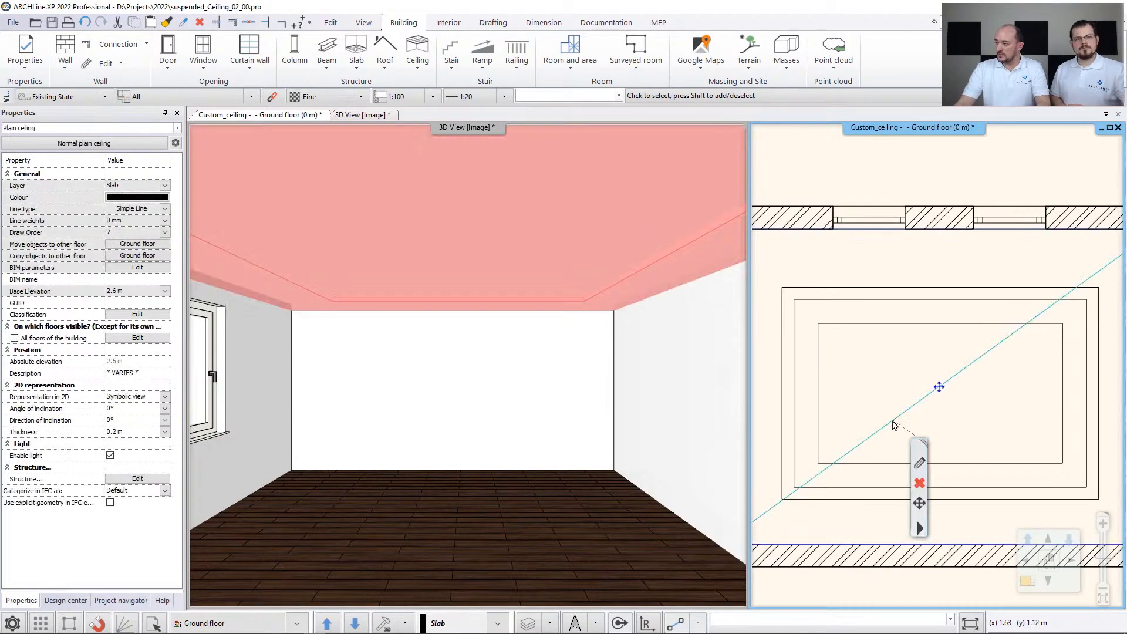
click(919, 528)
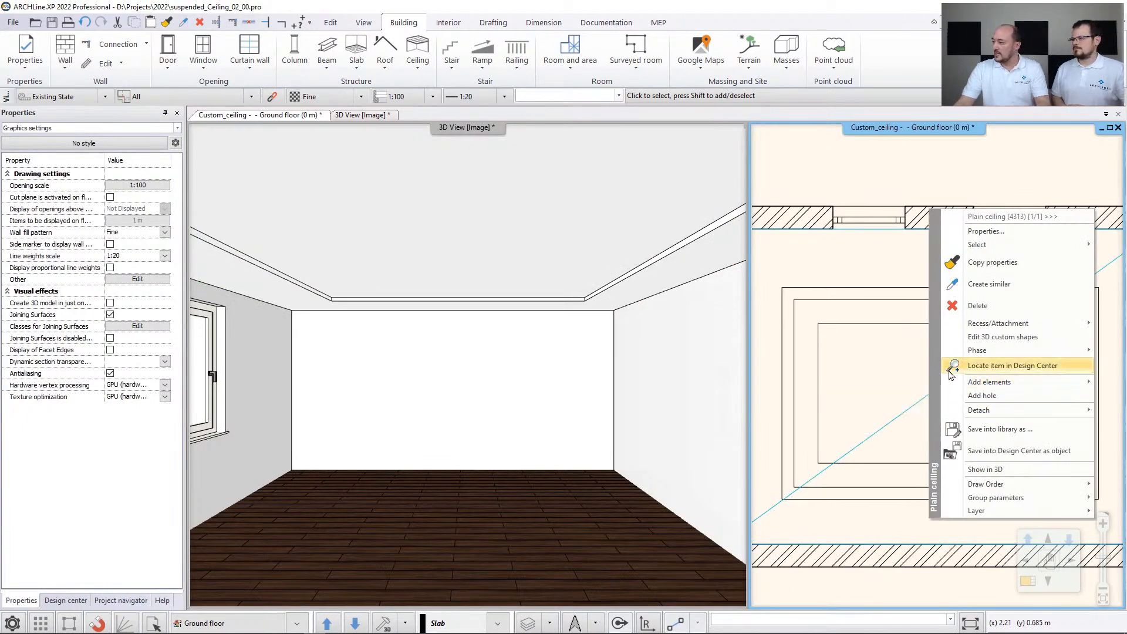
mouse_move(974, 323)
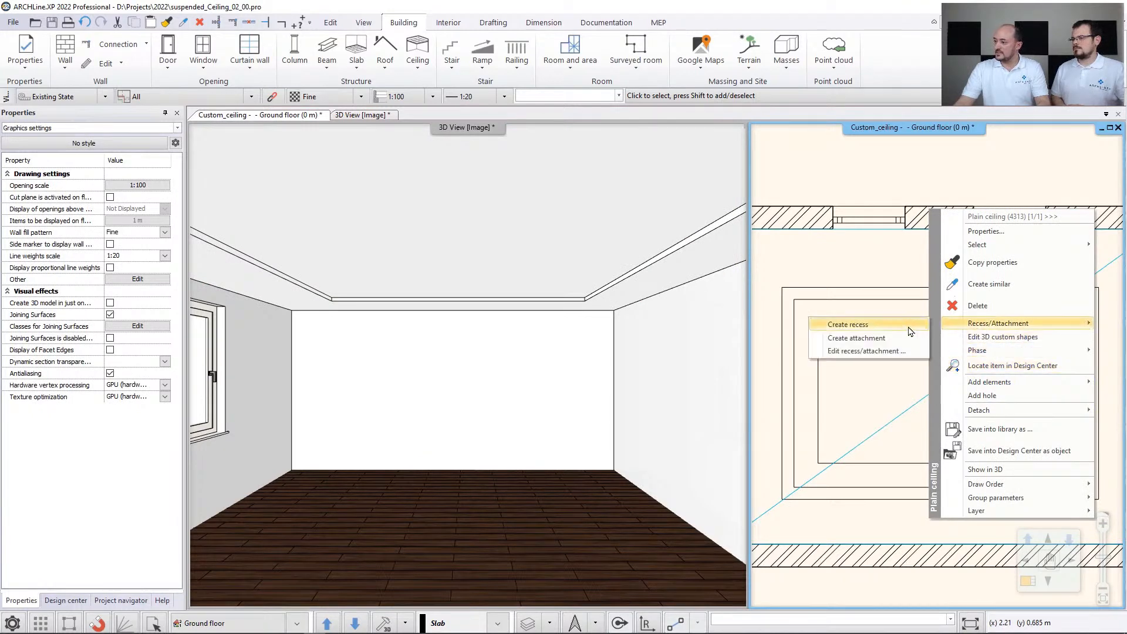
click(892, 351)
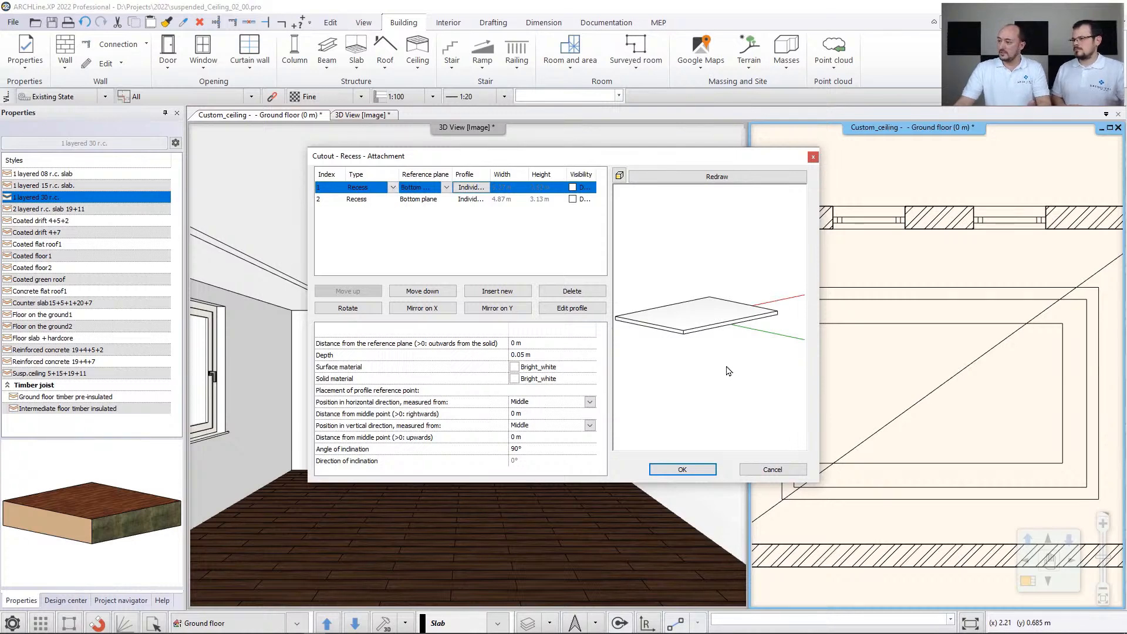
drag(726, 368, 713, 288)
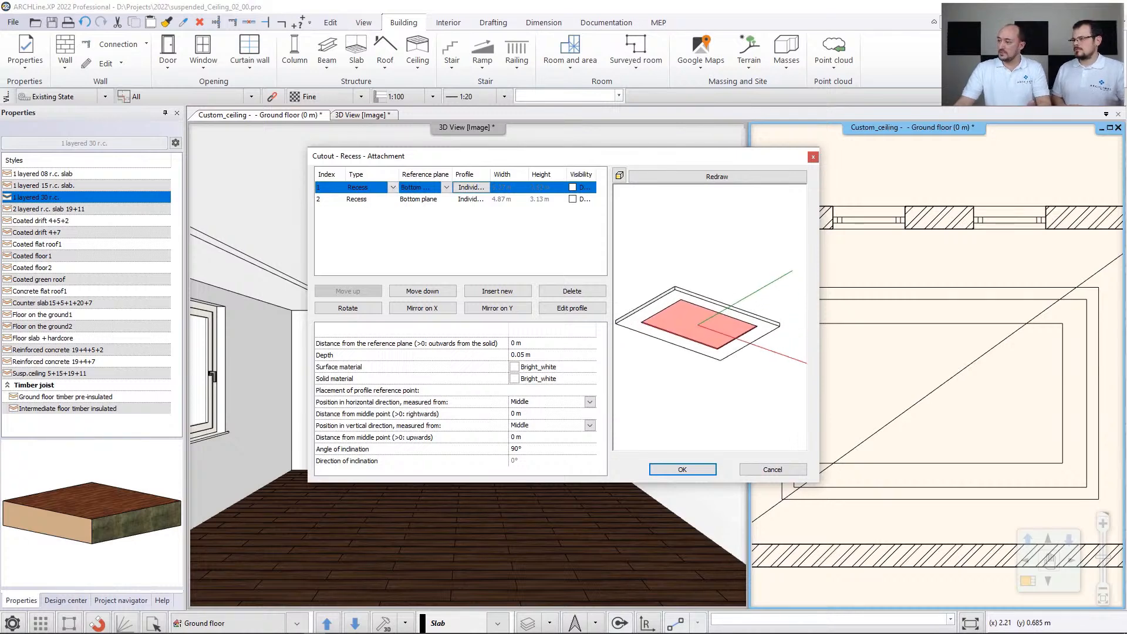
click(359, 200)
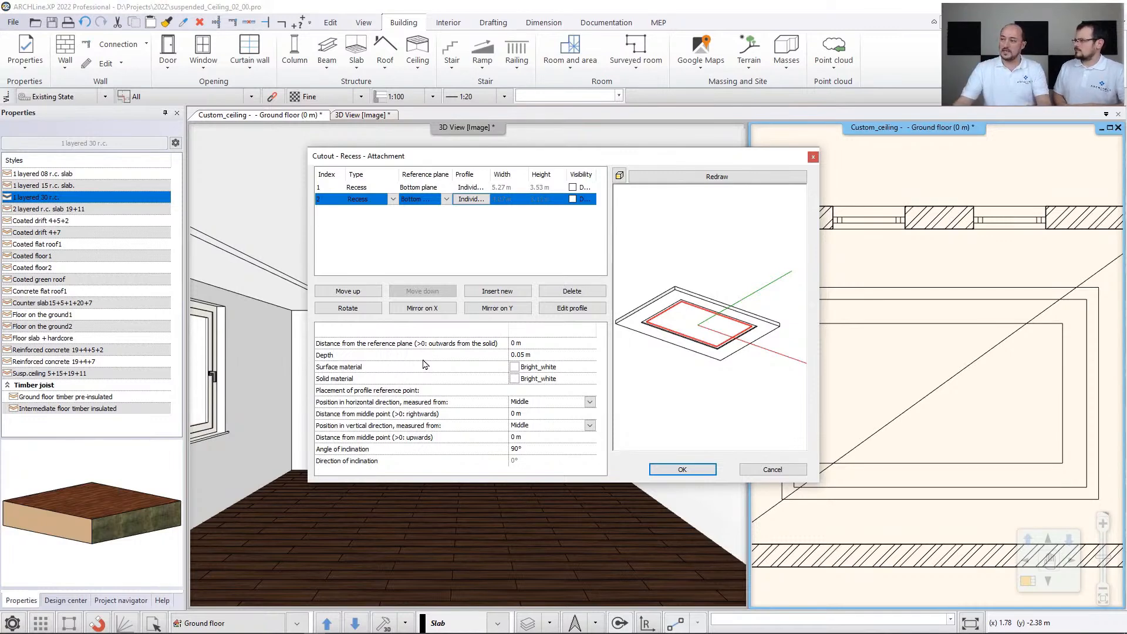
- Set the first recess's distance from the reference plane to -0.05 m, refresh the preview and accept the recess settings
click(364, 189)
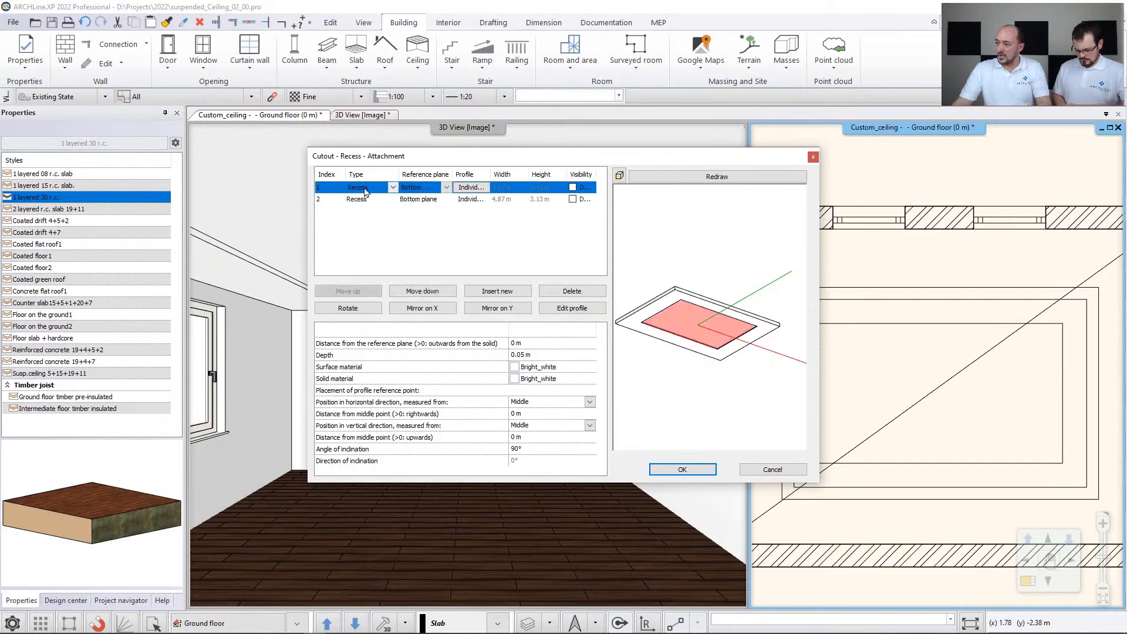
click(522, 343)
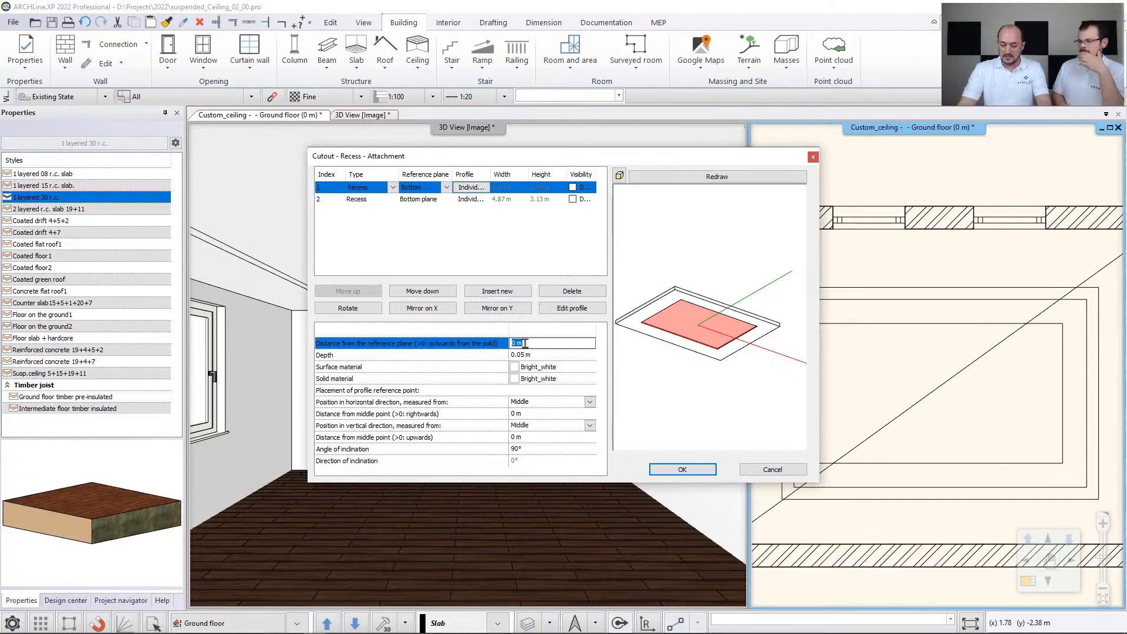
text(-)
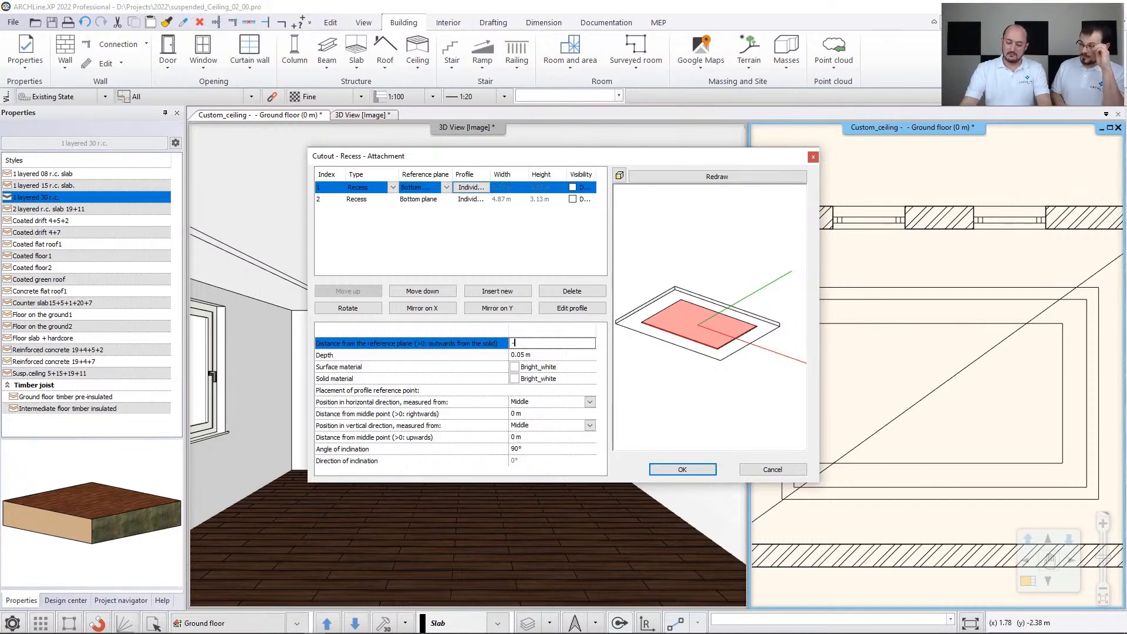
text(0,05)
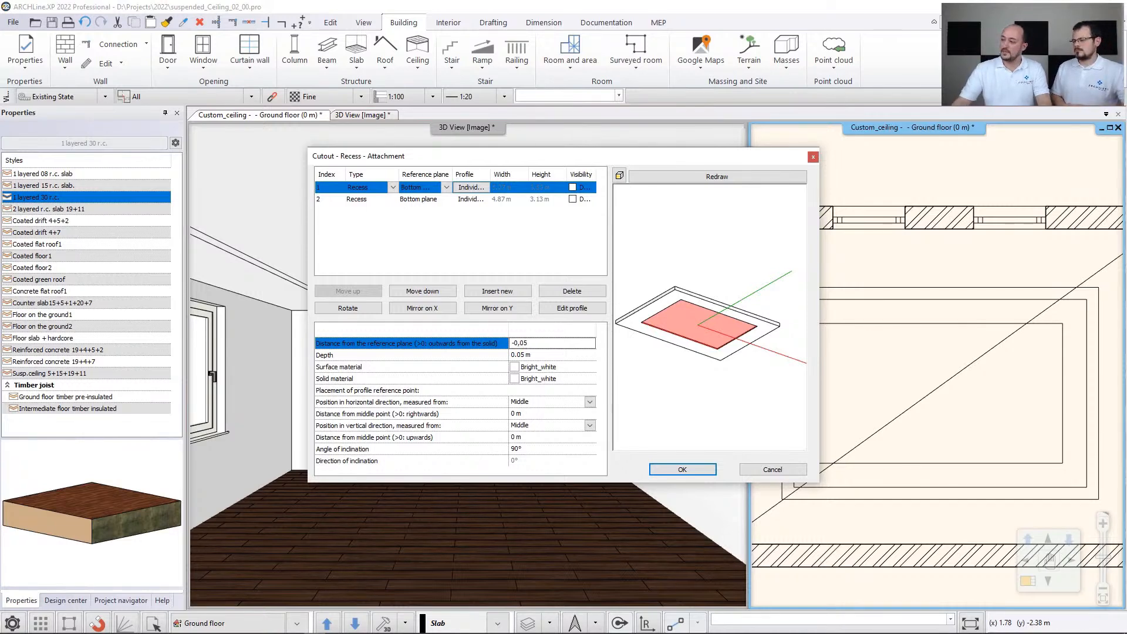
click(712, 178)
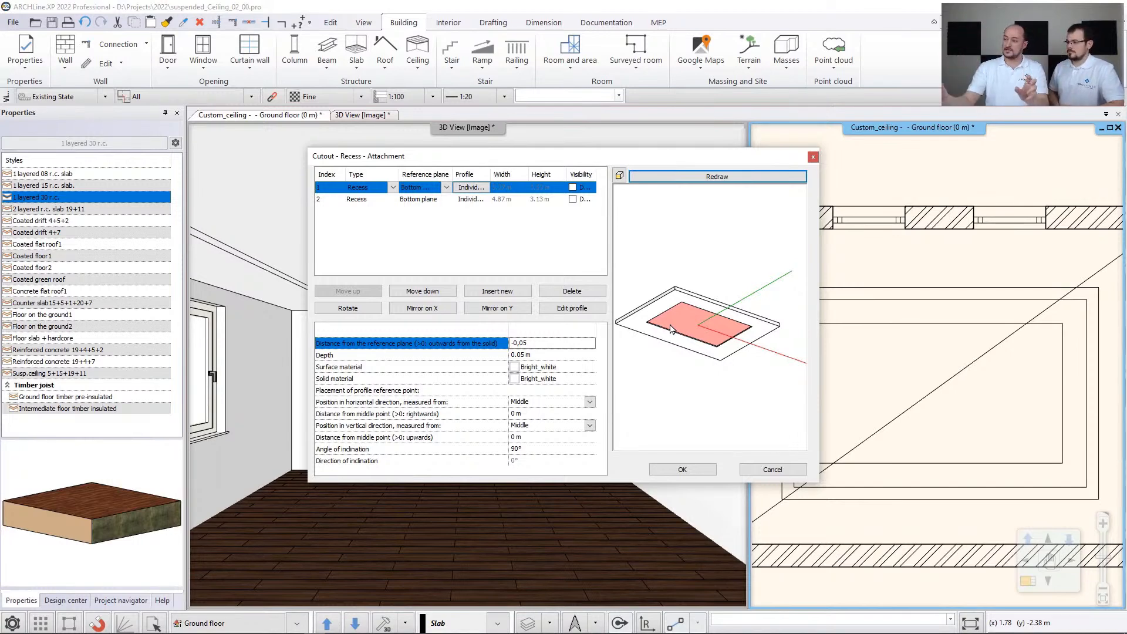
click(682, 469)
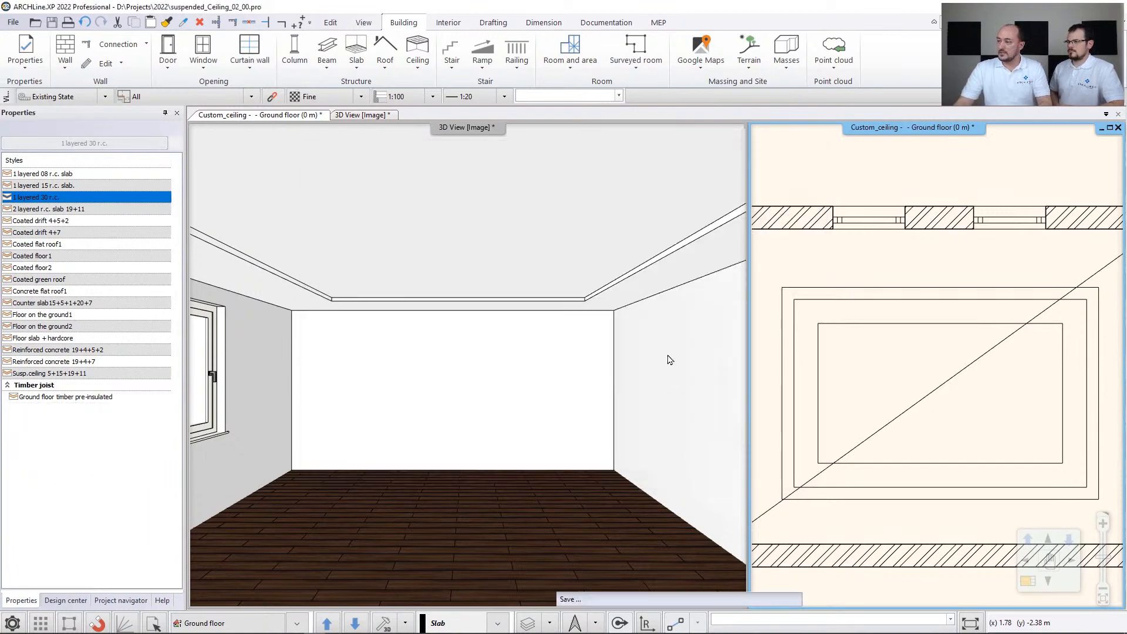
middle_drag(434, 265, 544, 372)
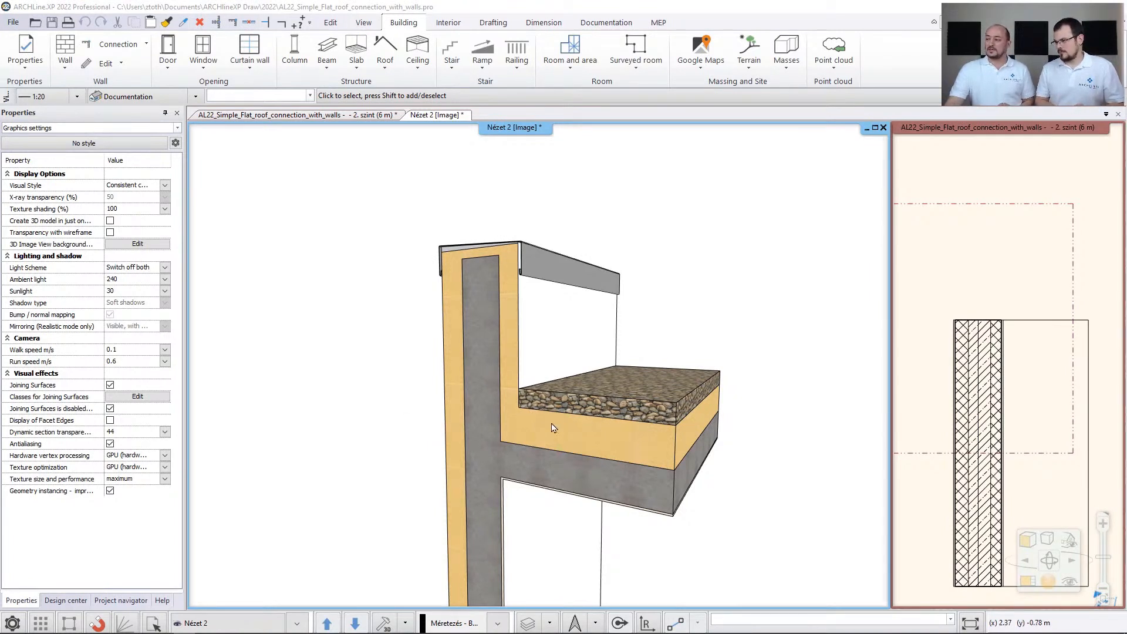
- Incline the pebble-topped roof slab by -1.5° using a reference line along its wall-side edge, and reapply the 3D cut-away
click(929, 281)
click(1036, 322)
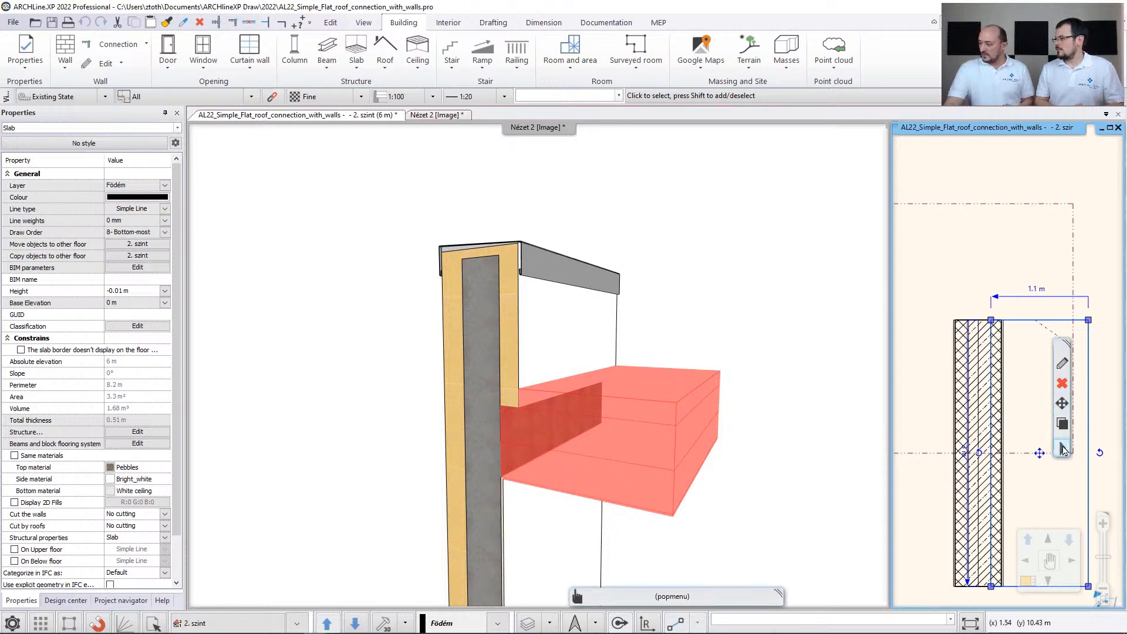
click(1063, 449)
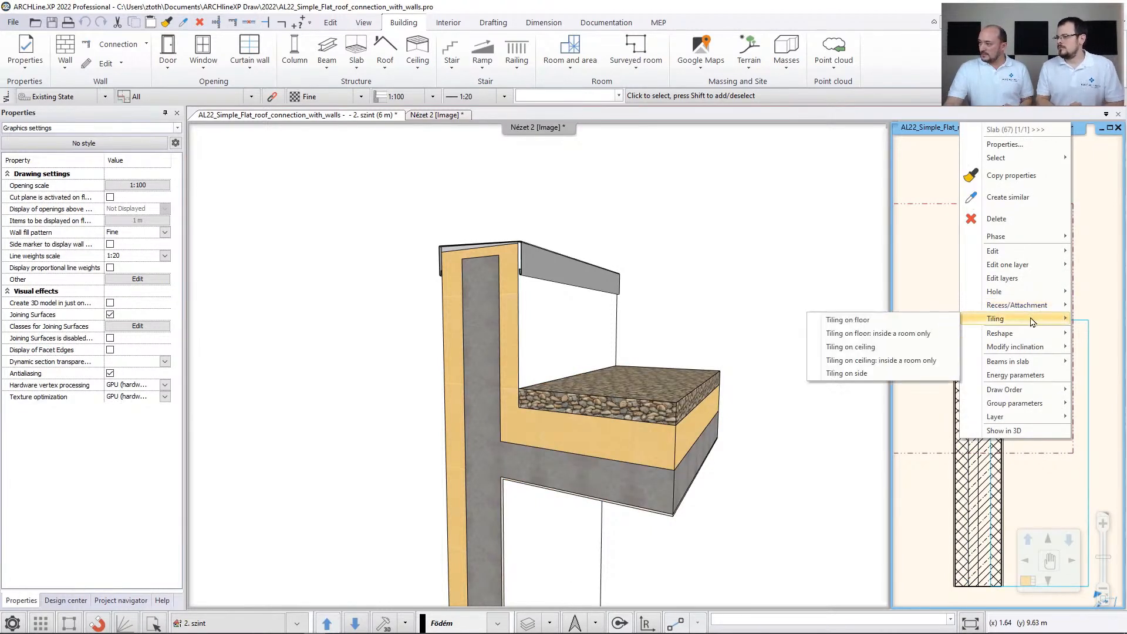
mouse_move(1032, 353)
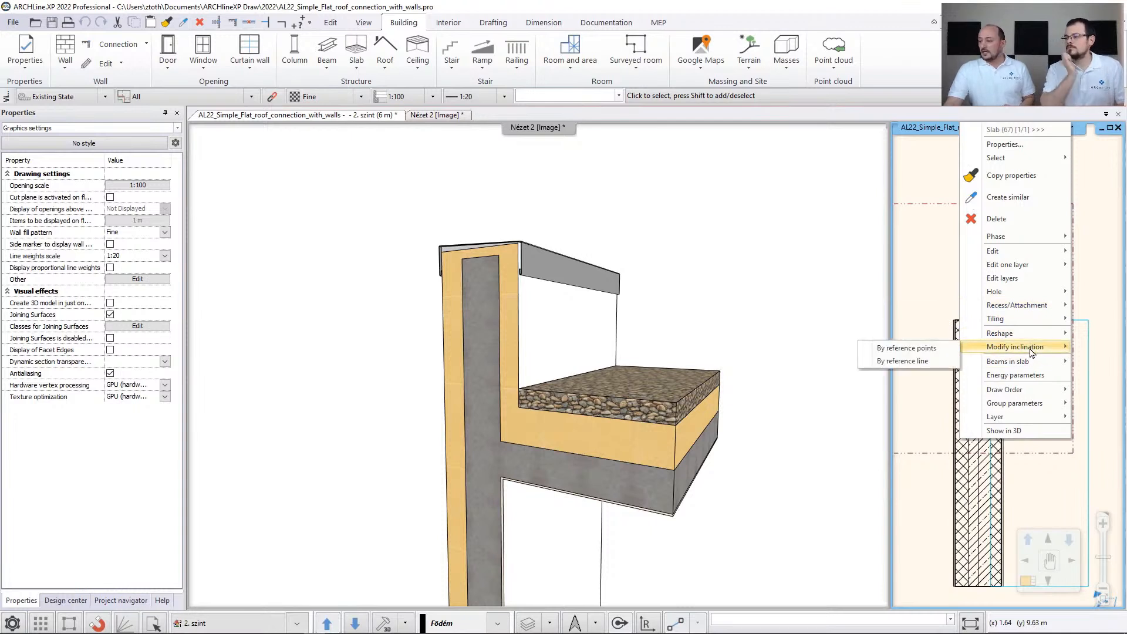
click(939, 361)
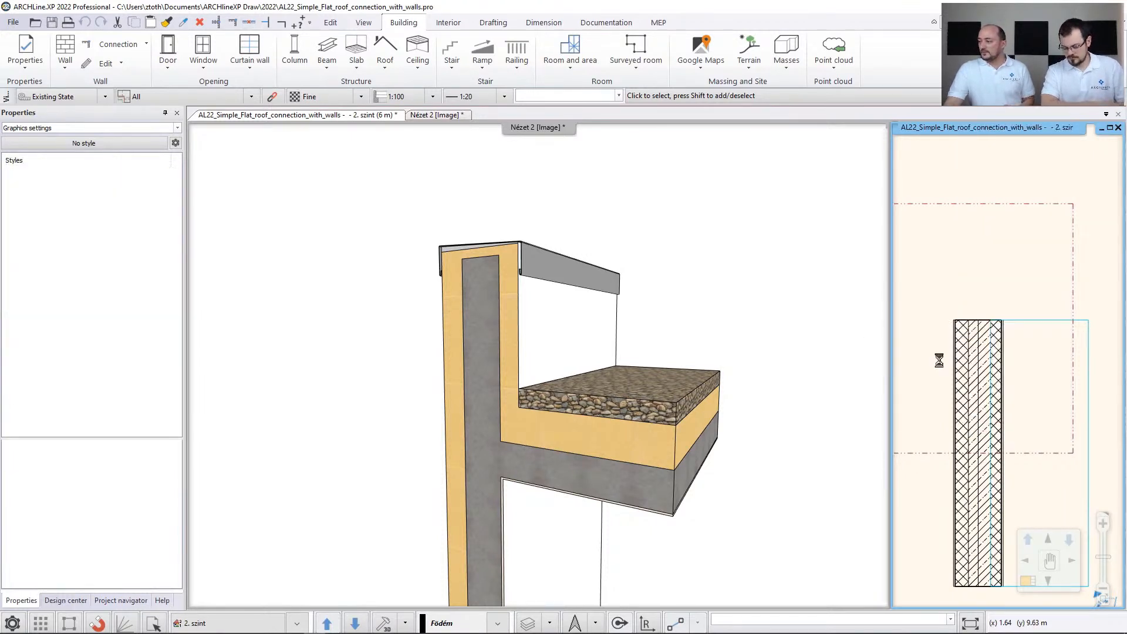
click(991, 321)
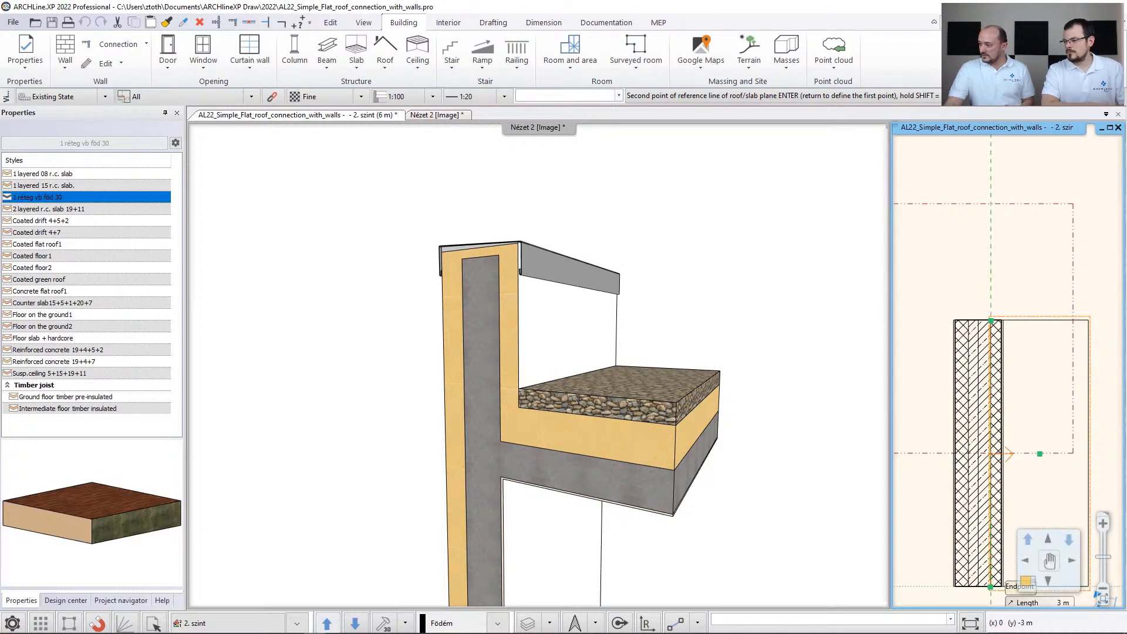
click(991, 586)
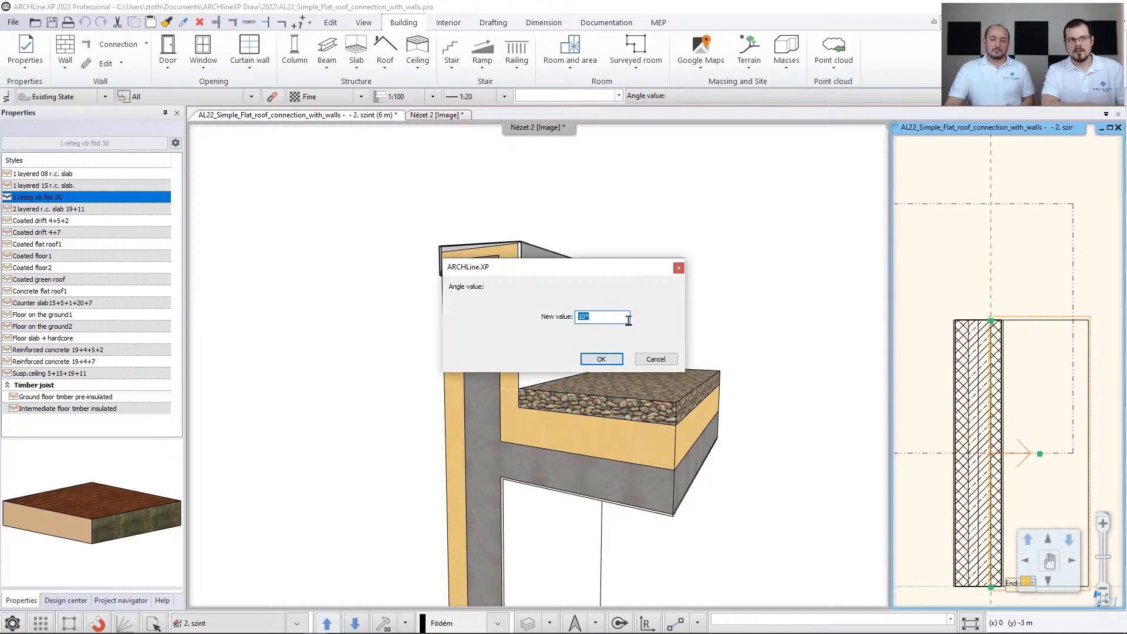
text(-1,5)
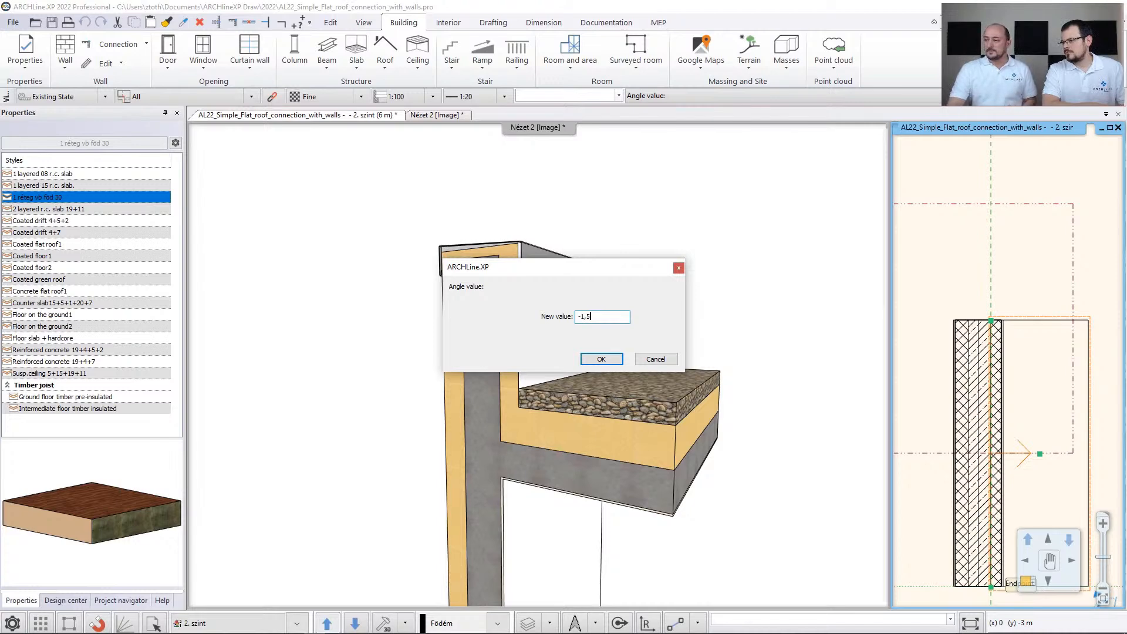
key(Return)
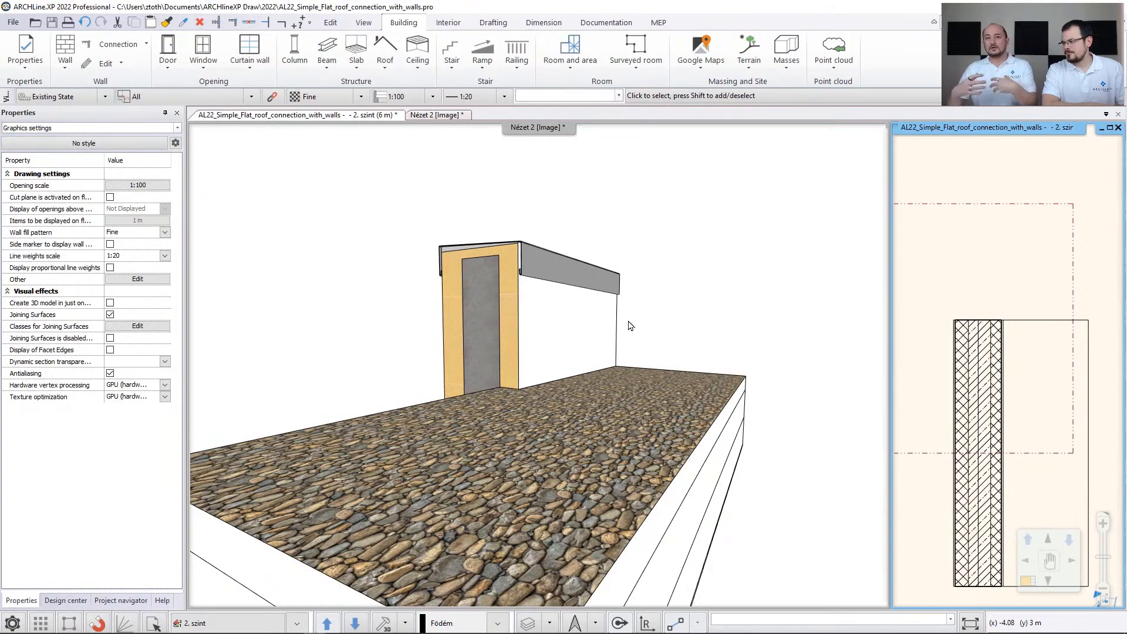
click(991, 206)
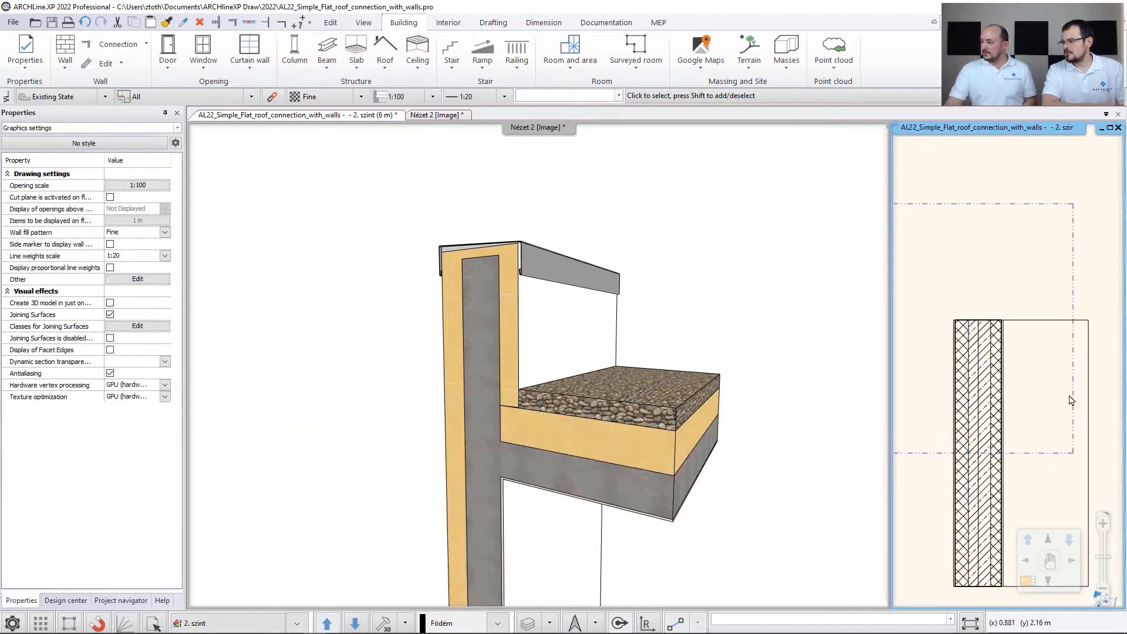
- Enable variable thickness on the roof slab for layer 3 (0.2 m, Thermal Isolation), and reapply the 3D cut-away
click(1049, 345)
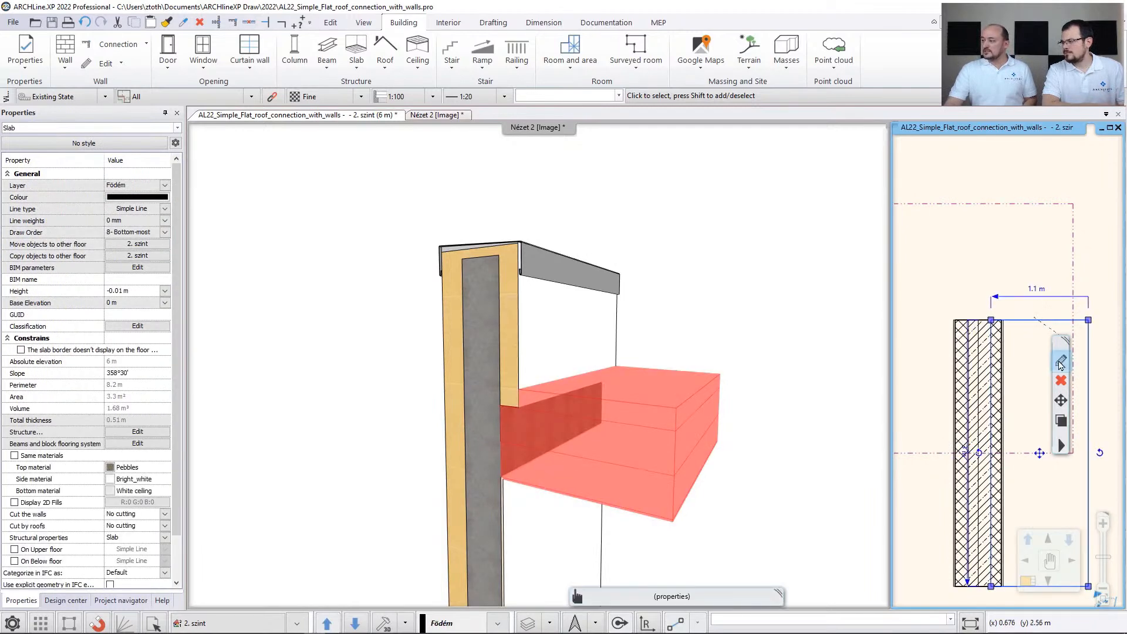
click(1060, 365)
double_click(1060, 365)
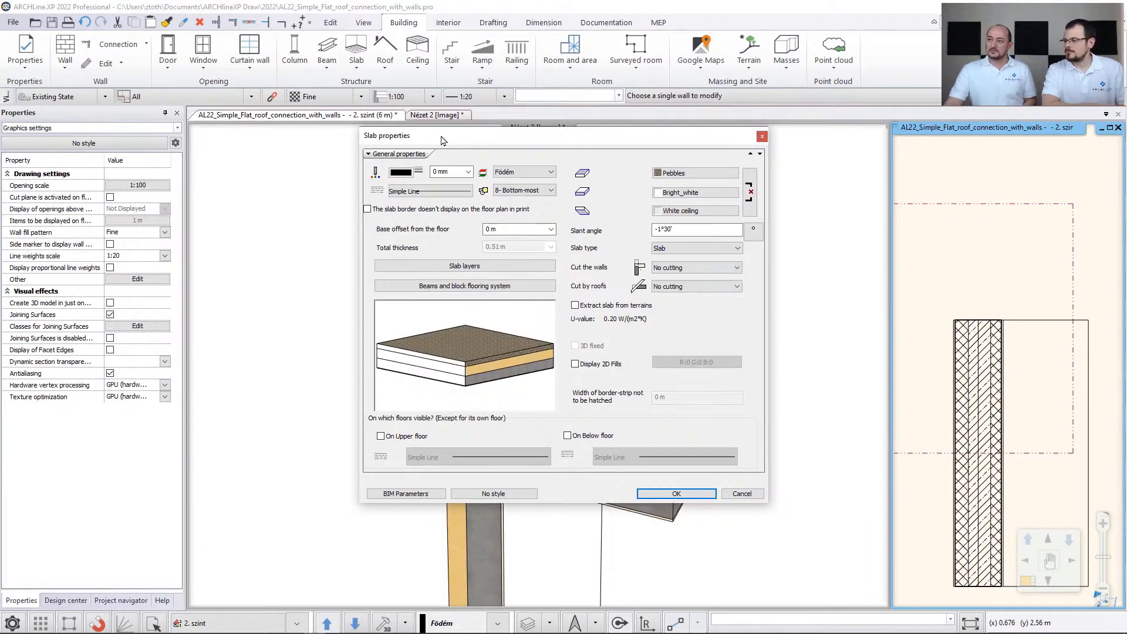
click(486, 268)
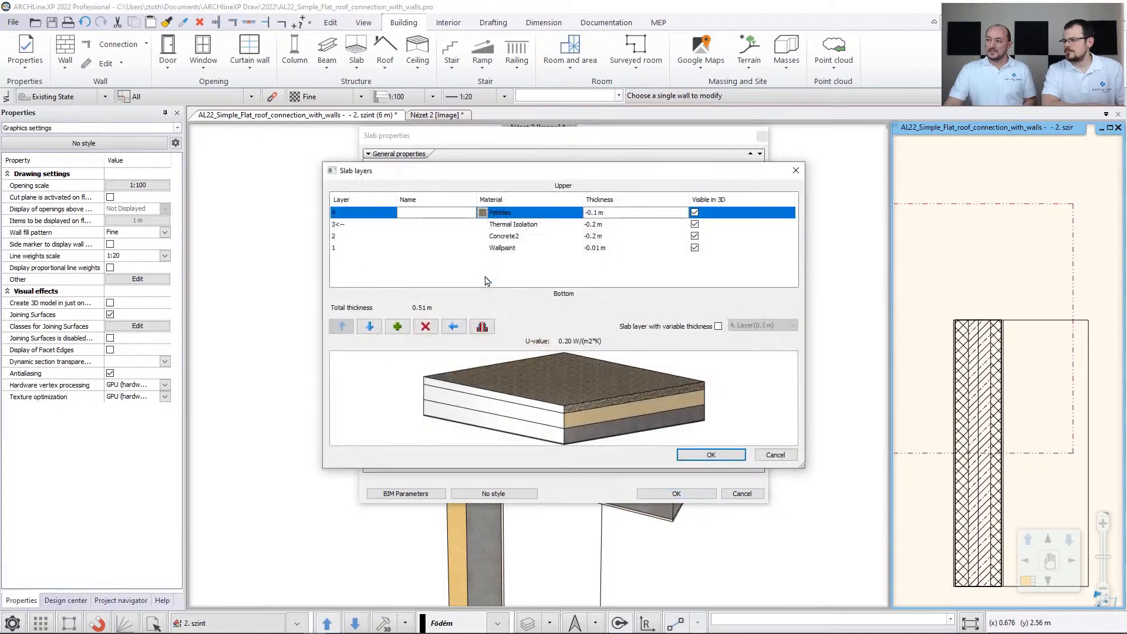
click(718, 326)
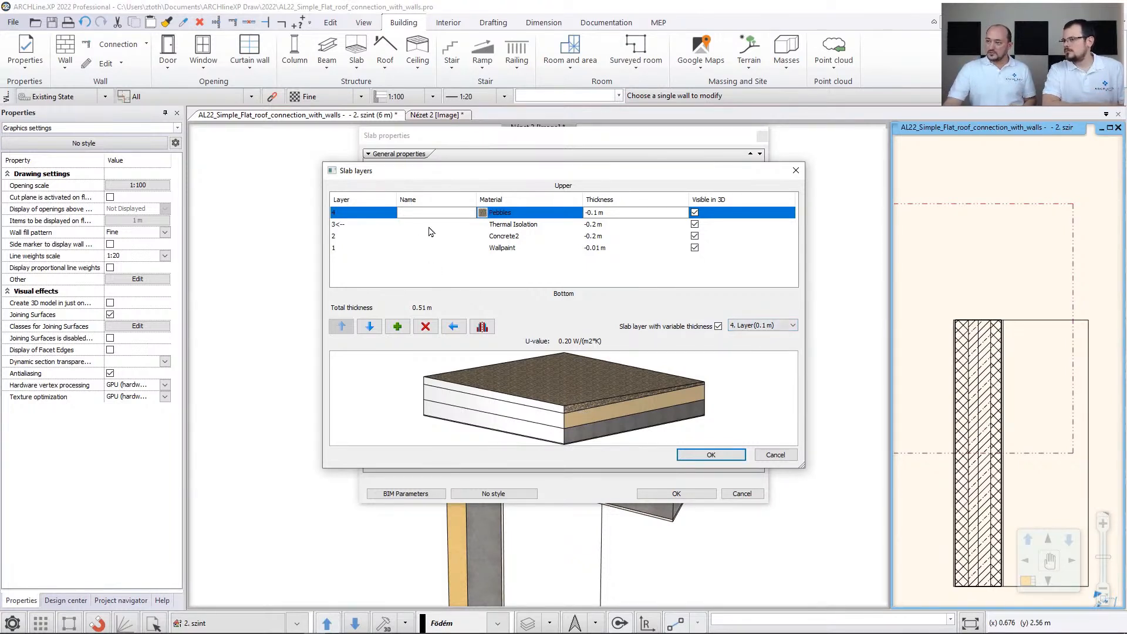
click(743, 328)
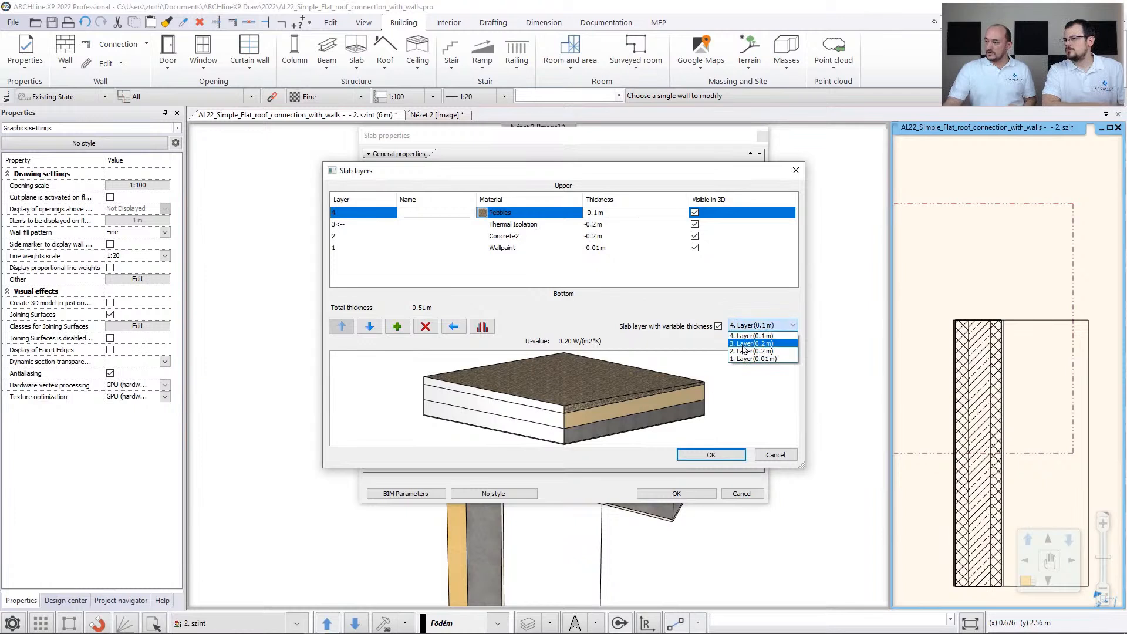
click(744, 343)
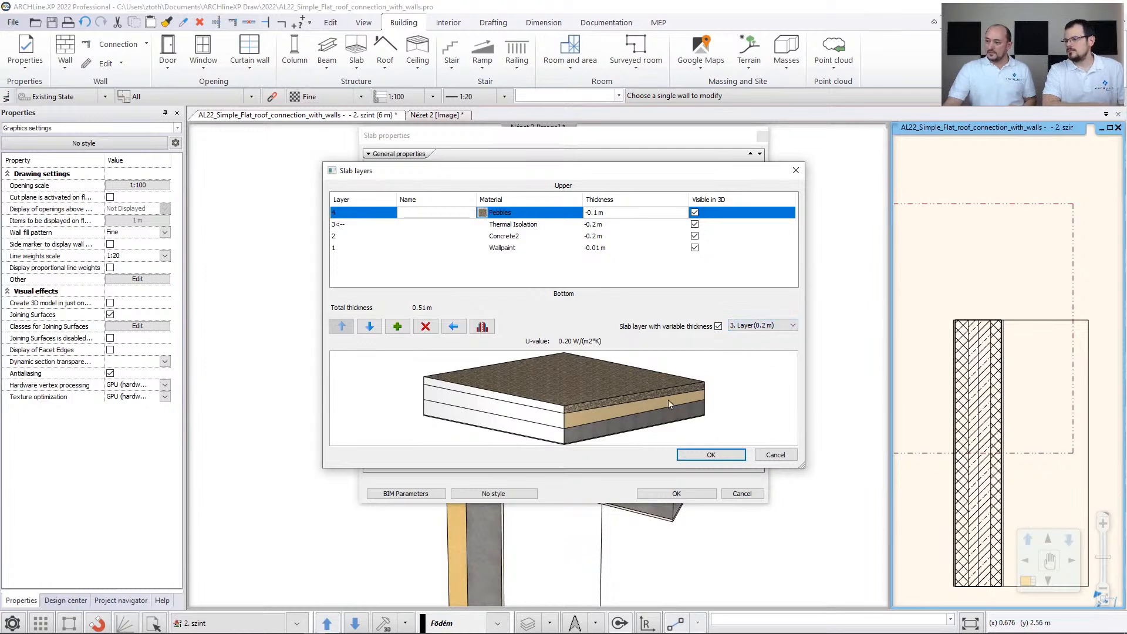
click(713, 456)
click(677, 493)
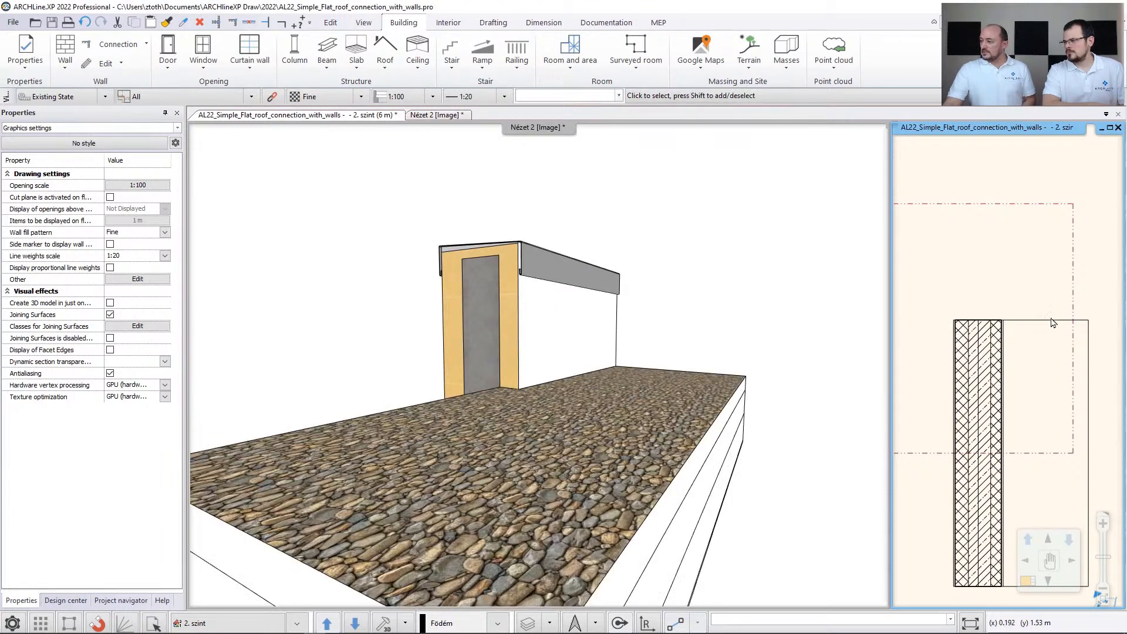
click(1073, 453)
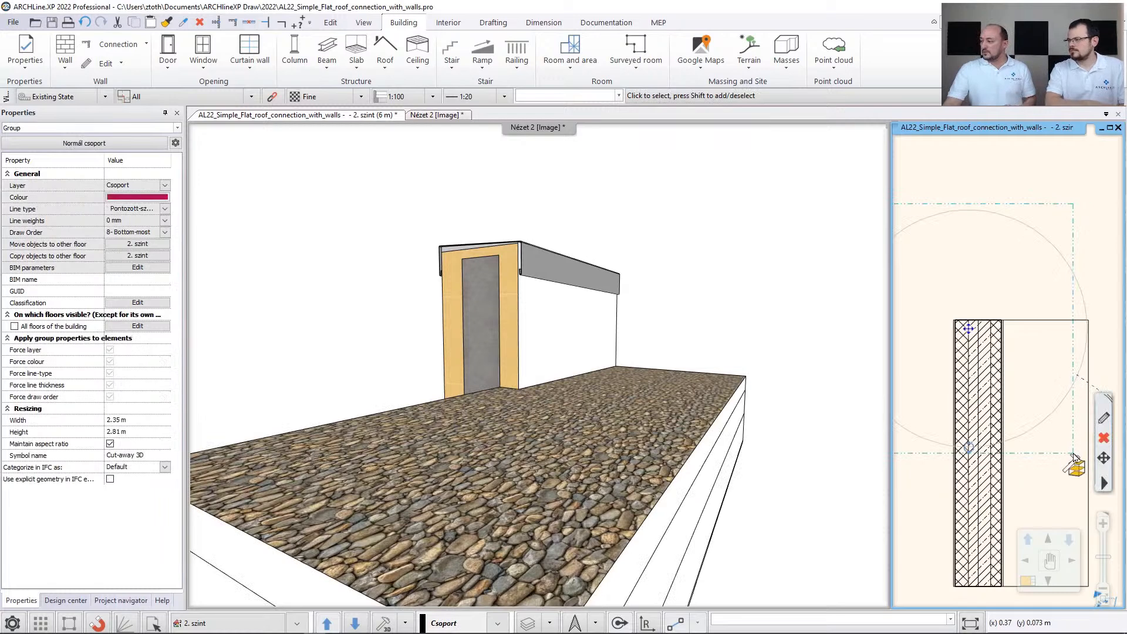
click(1076, 466)
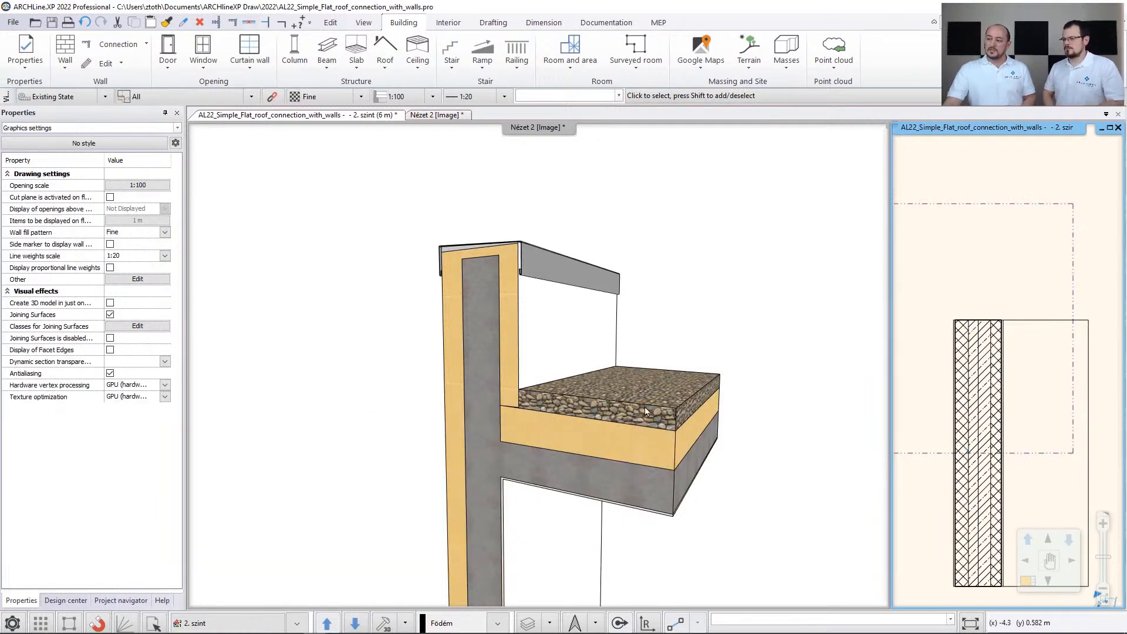
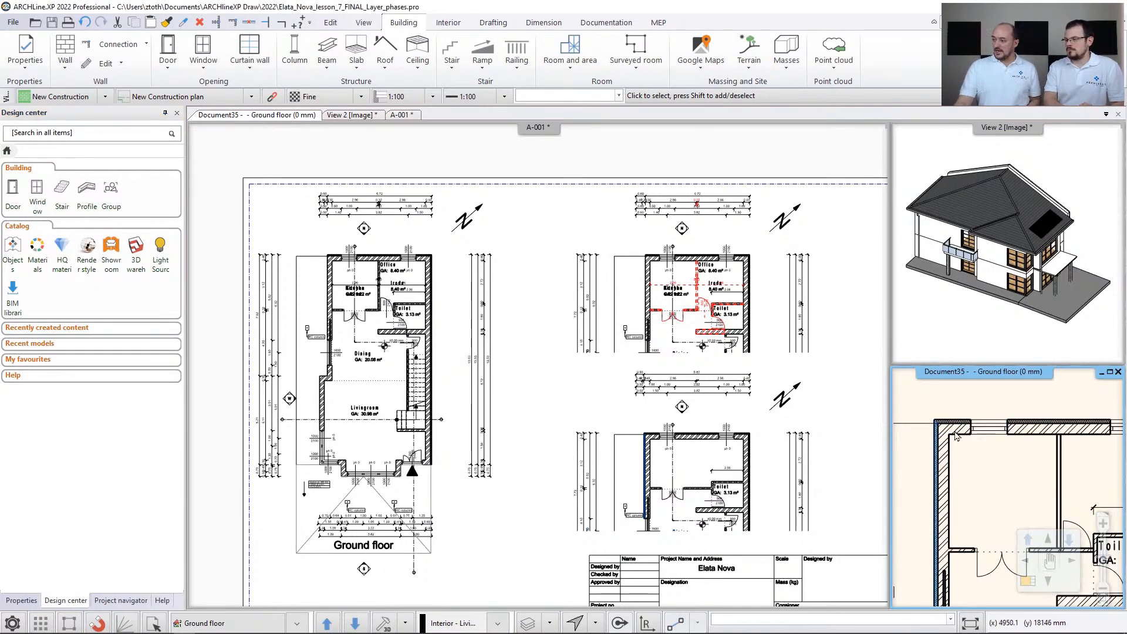
click(103, 63)
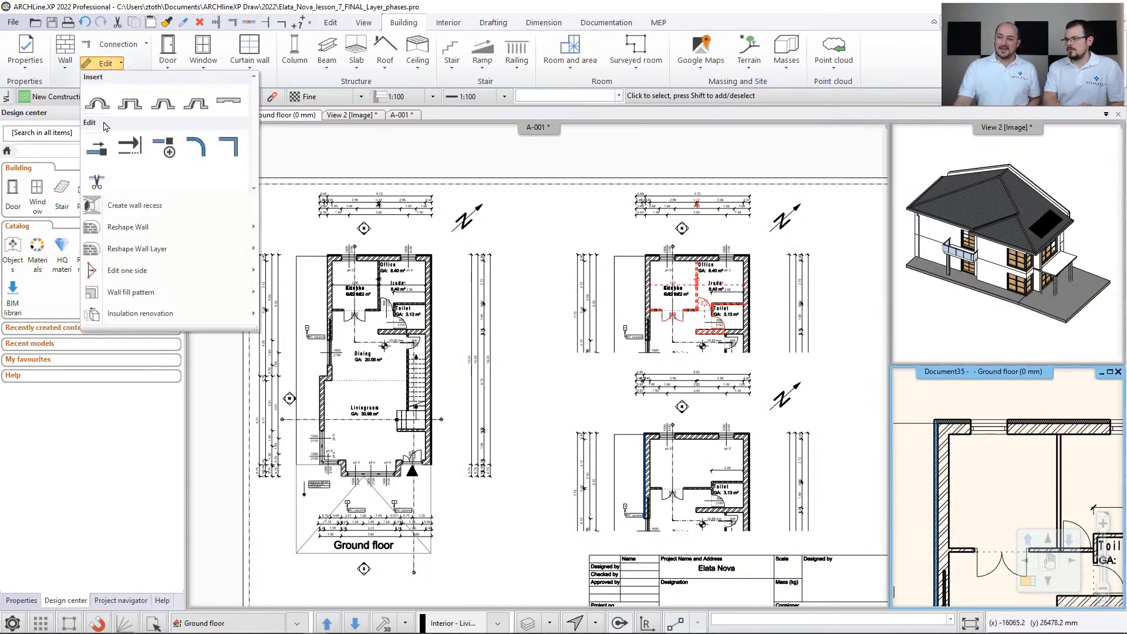
mouse_move(145, 317)
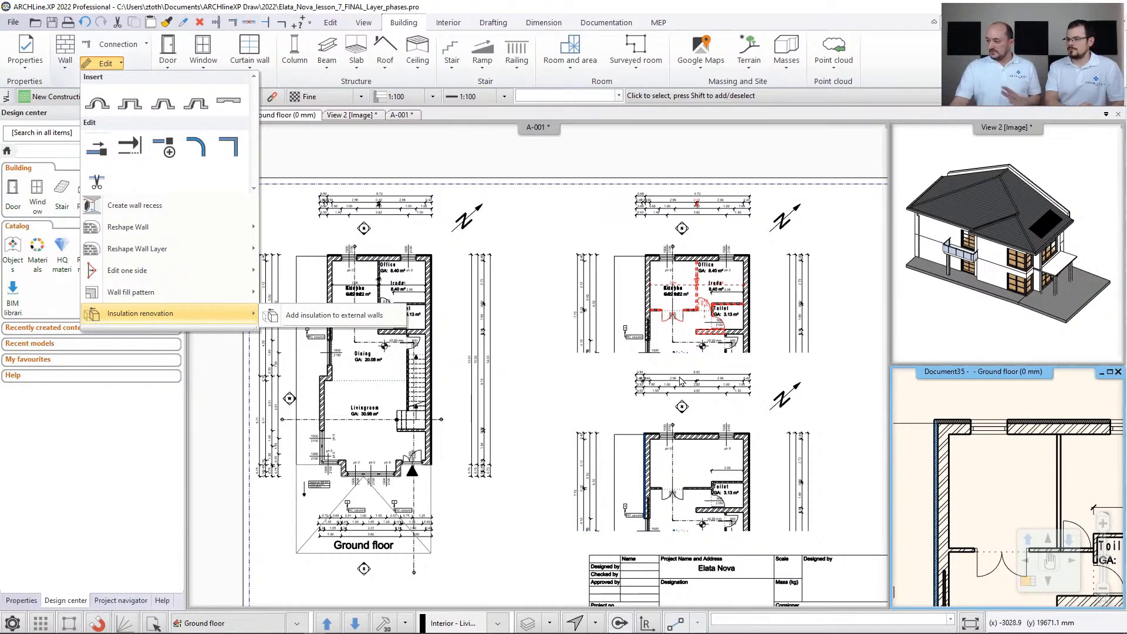
click(908, 398)
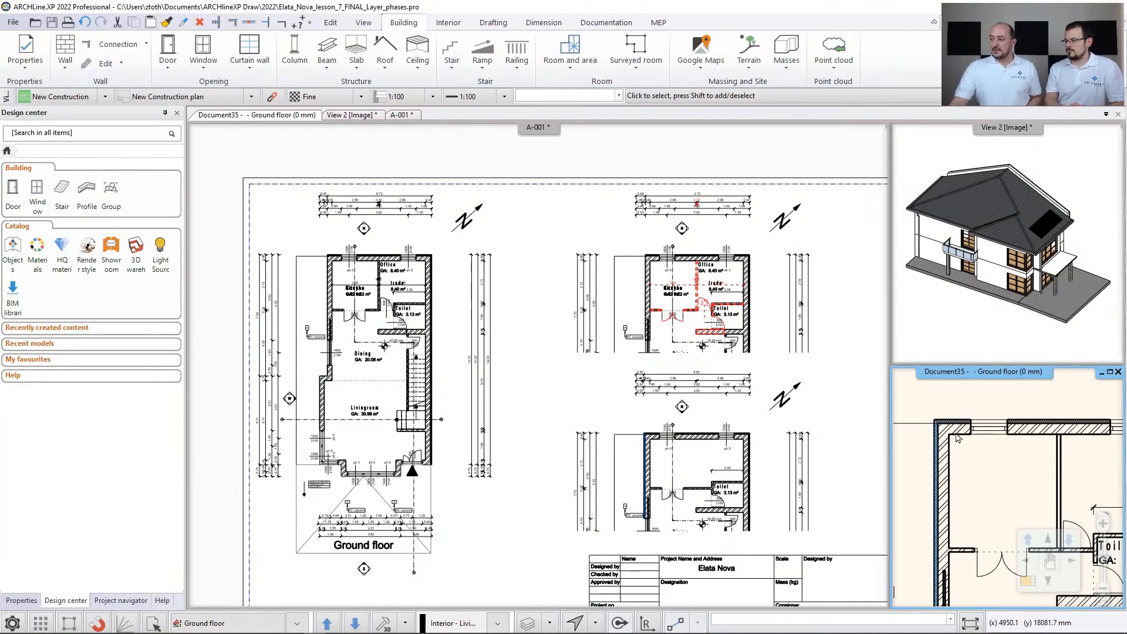
- Set the phase of the Thermal Isolation layer to New in the north exterior wall's compound structure and accept the wall settings
scroll(983, 464, up, 3)
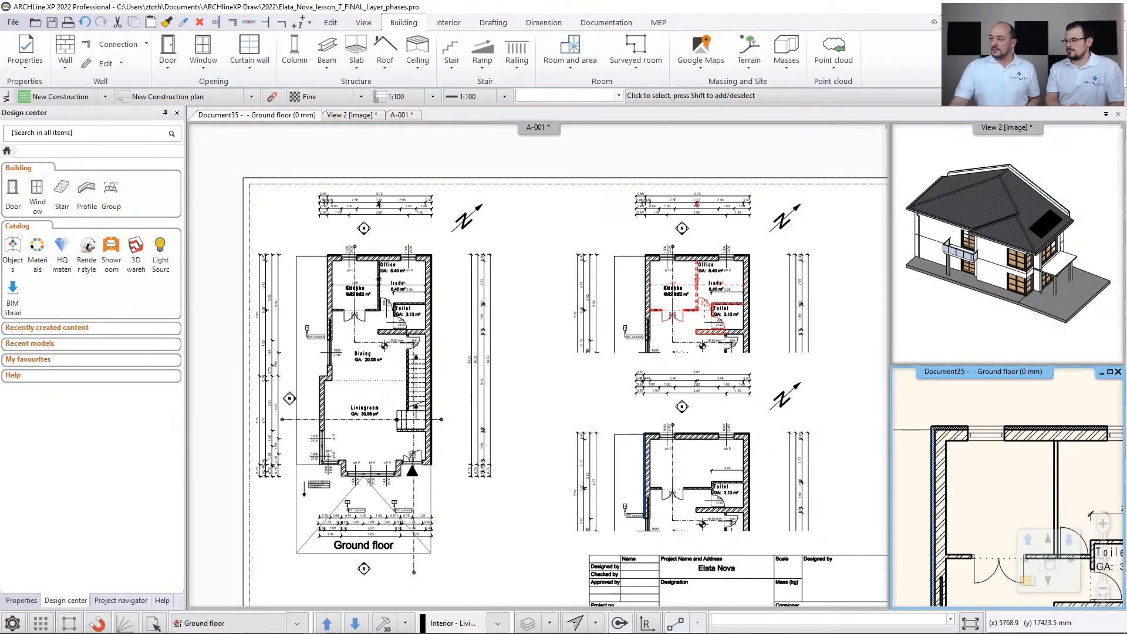
click(973, 461)
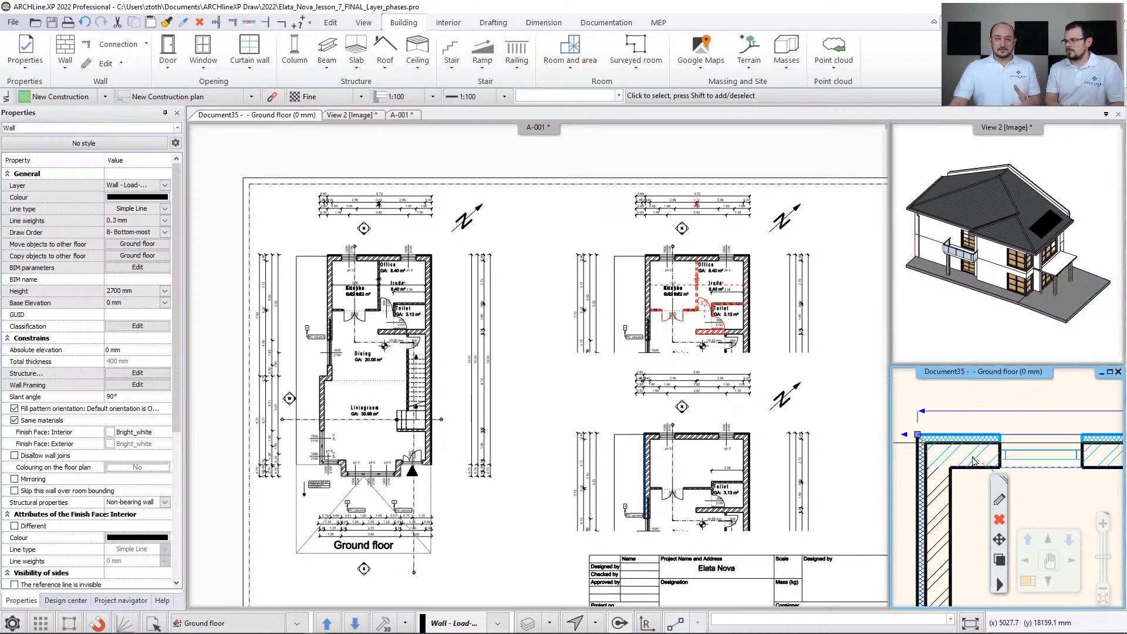
click(997, 500)
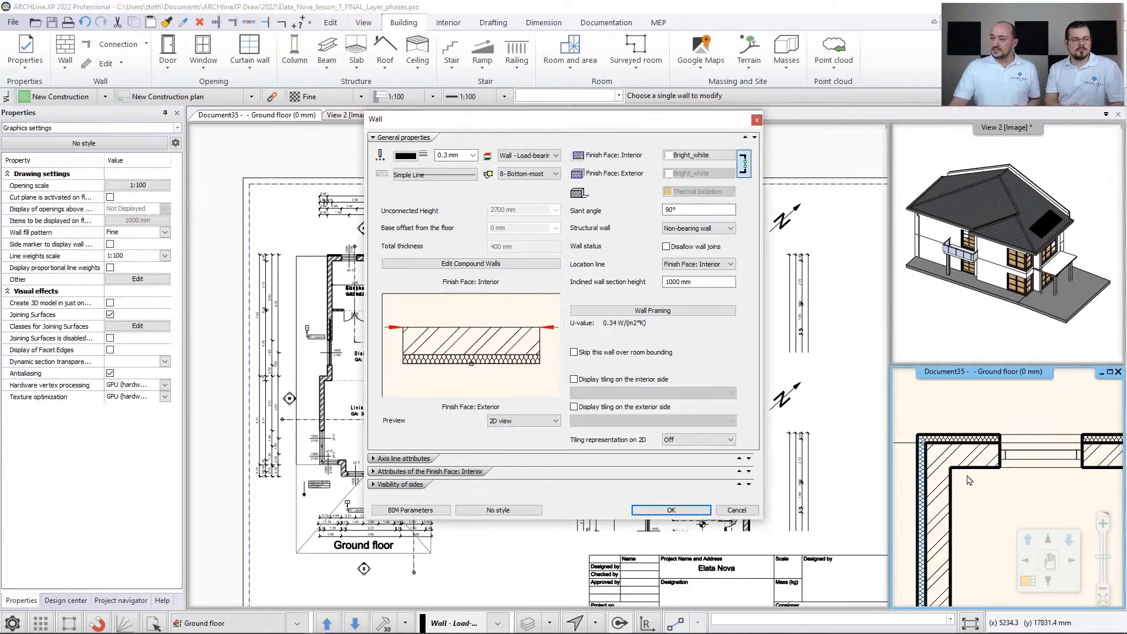
click(499, 263)
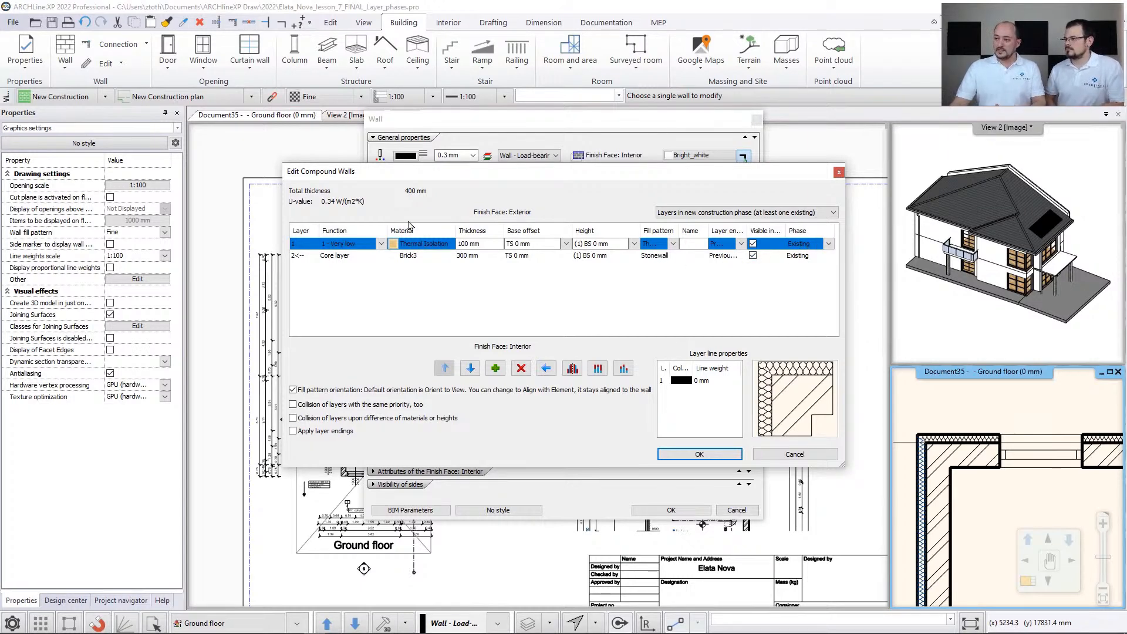
click(826, 245)
click(806, 270)
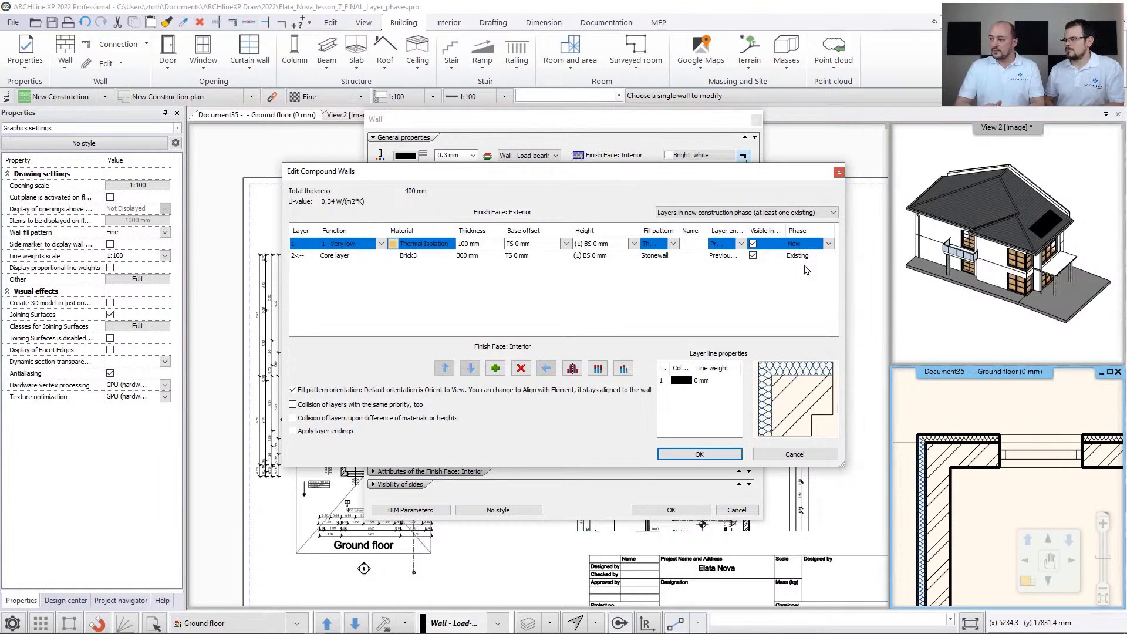
click(715, 456)
click(662, 510)
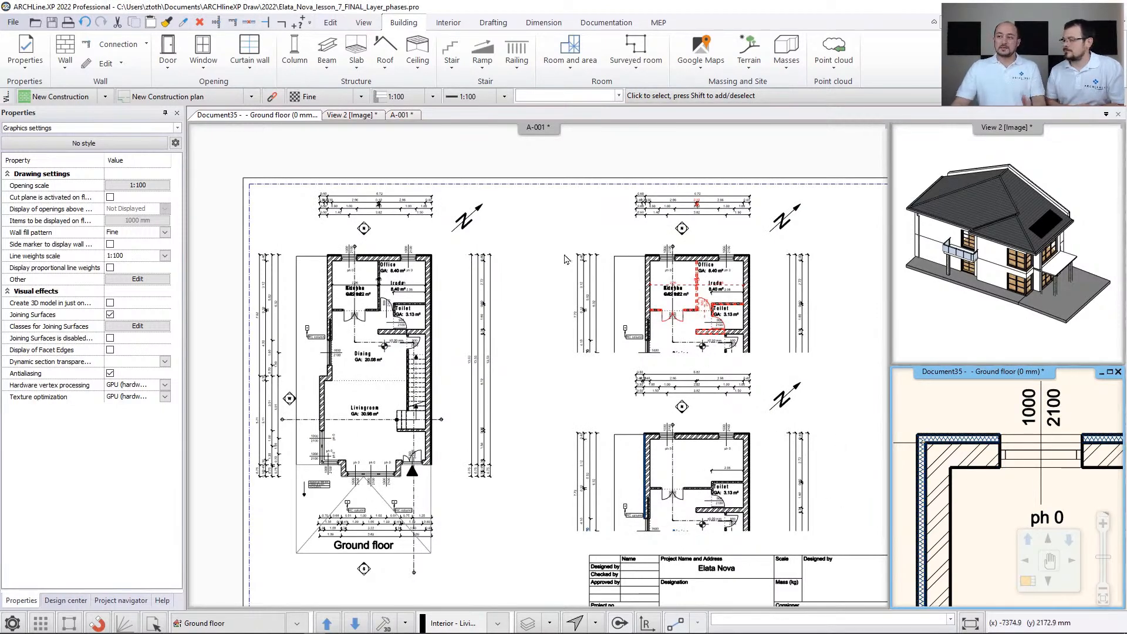
- Examine the graphic overrides of the phase filters and the new insulation's display on the ground floor plan
click(273, 98)
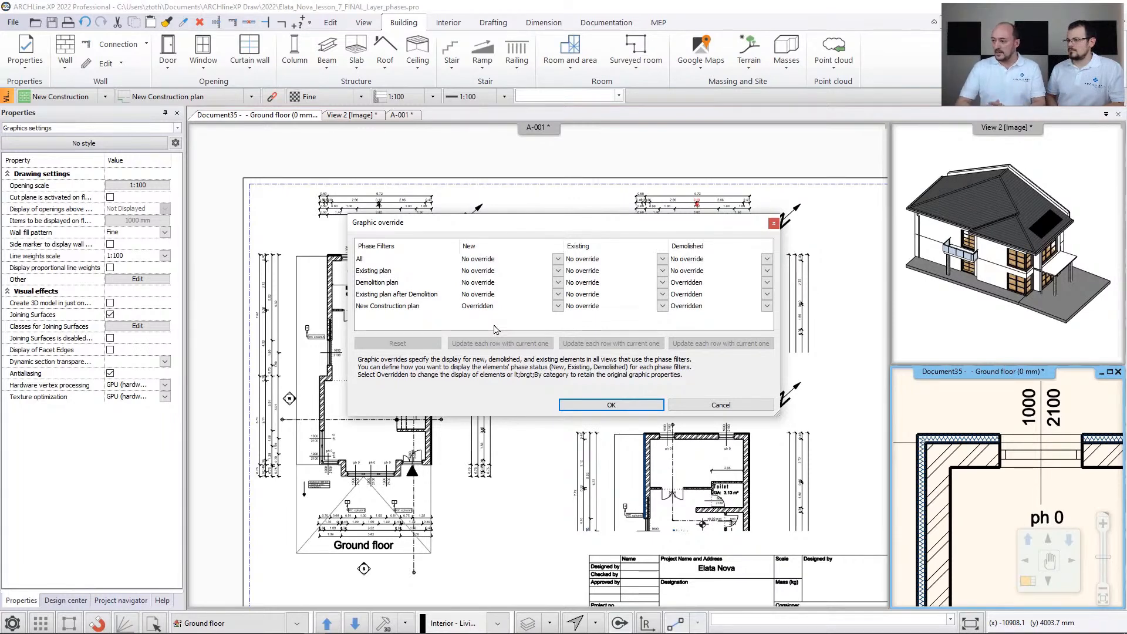
click(699, 405)
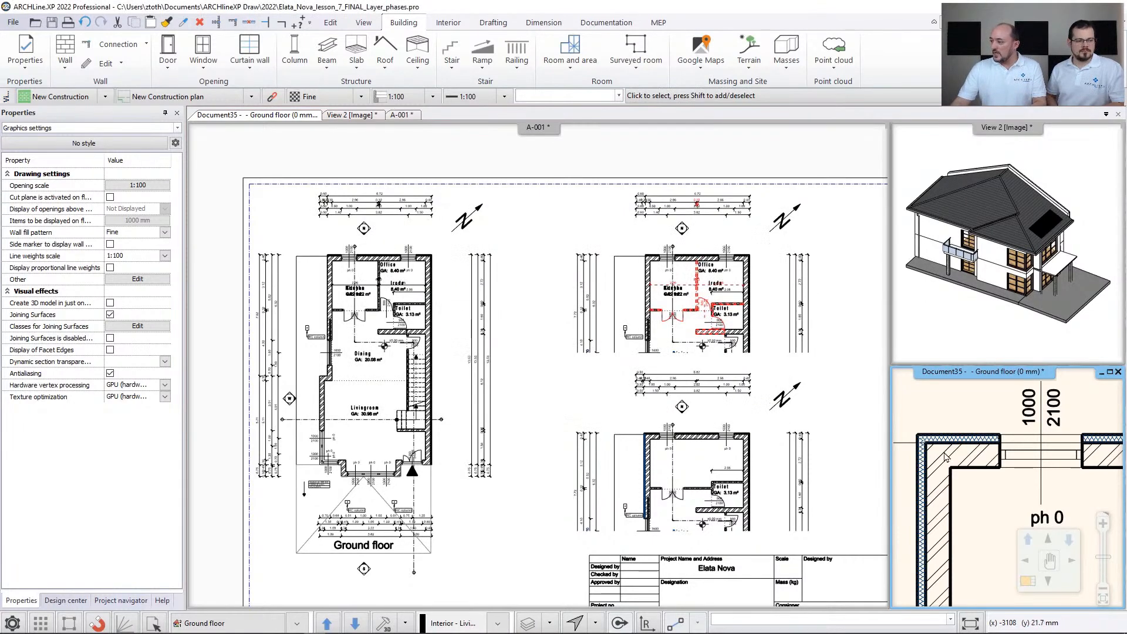
scroll(942, 453, down, 5)
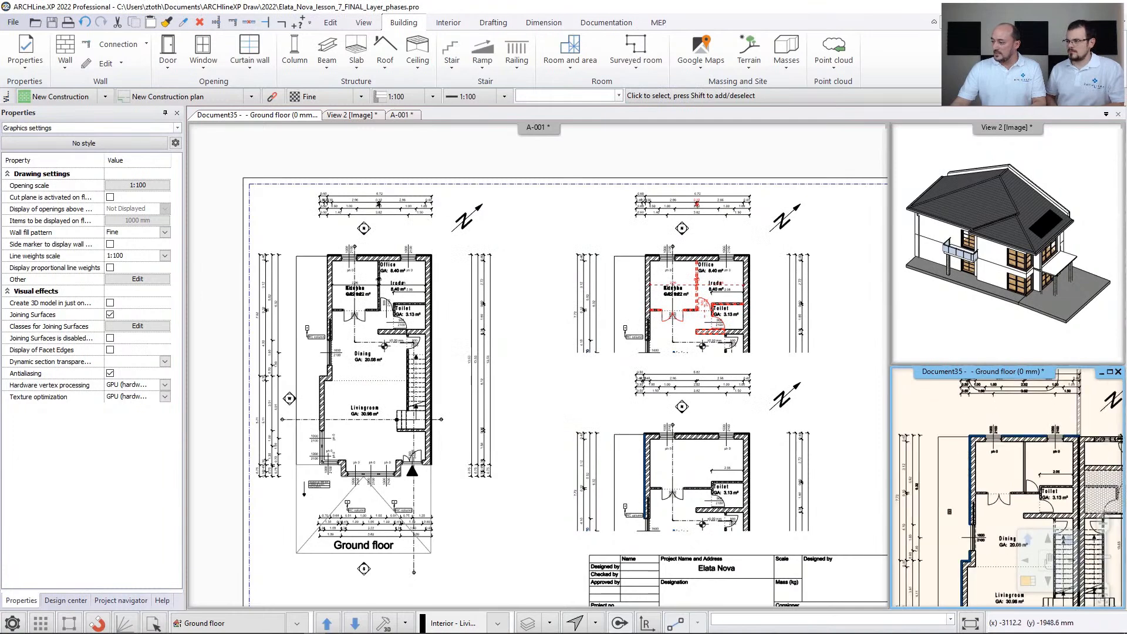
middle_drag(975, 472, 964, 421)
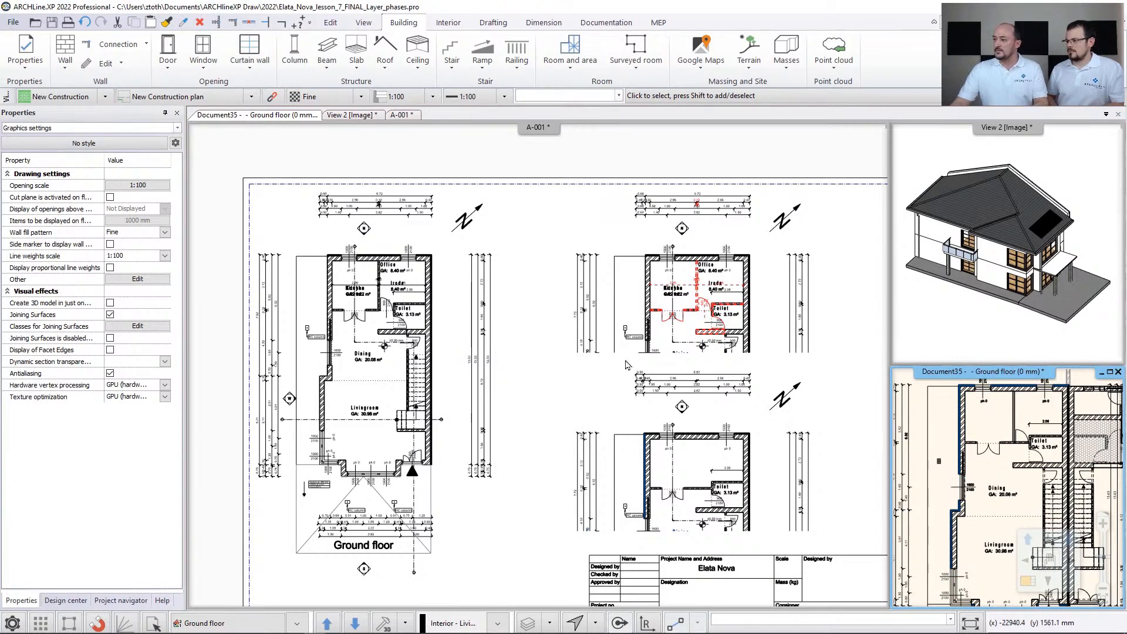
- Update the out-of-date ground floor drawing above the title block on layout A-001 and refresh that drawing
click(594, 359)
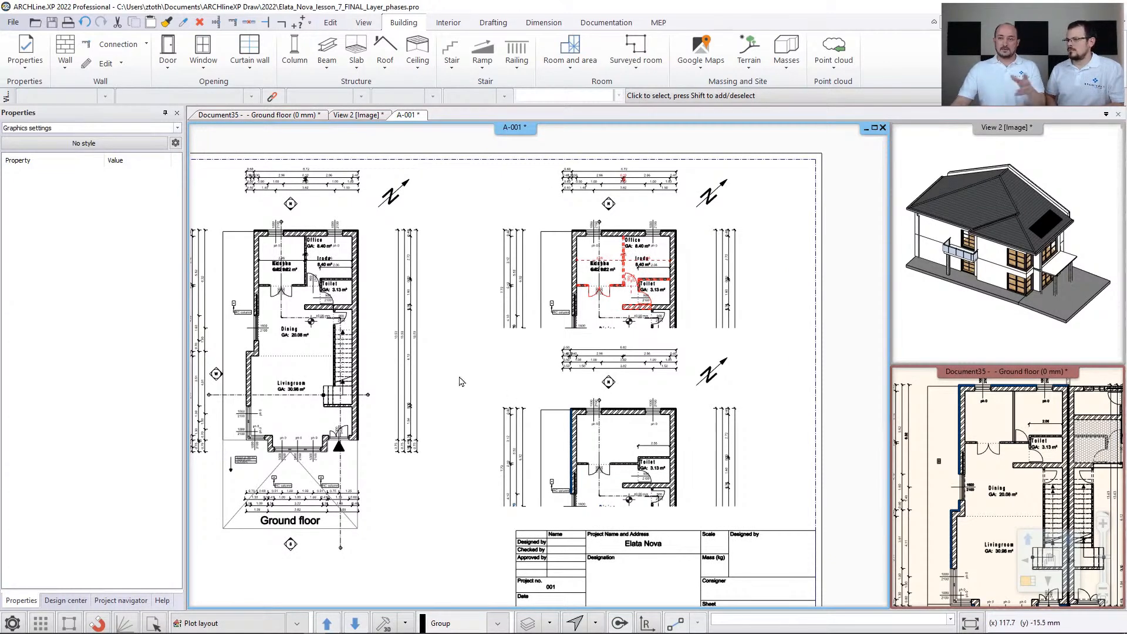
scroll(572, 390, up, 2)
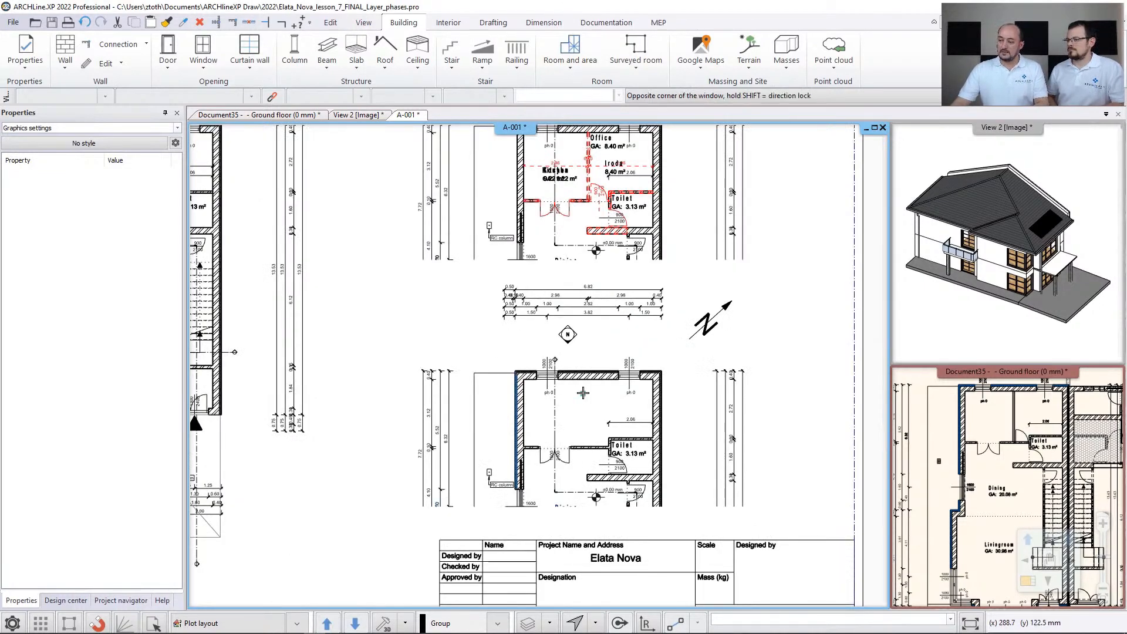
double_click(585, 382)
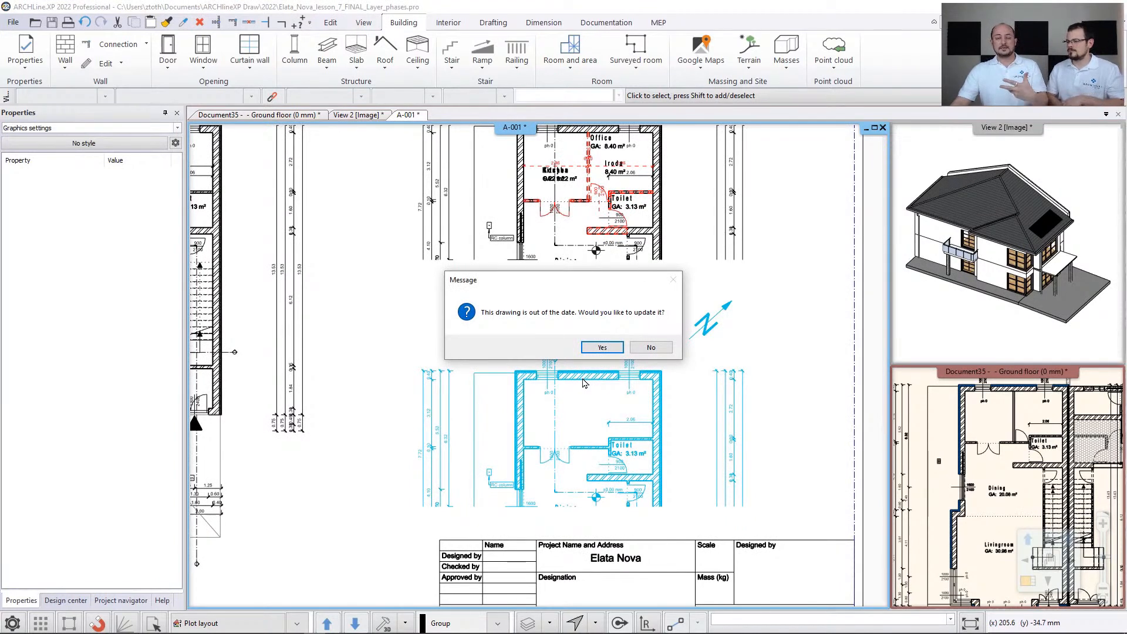
click(600, 348)
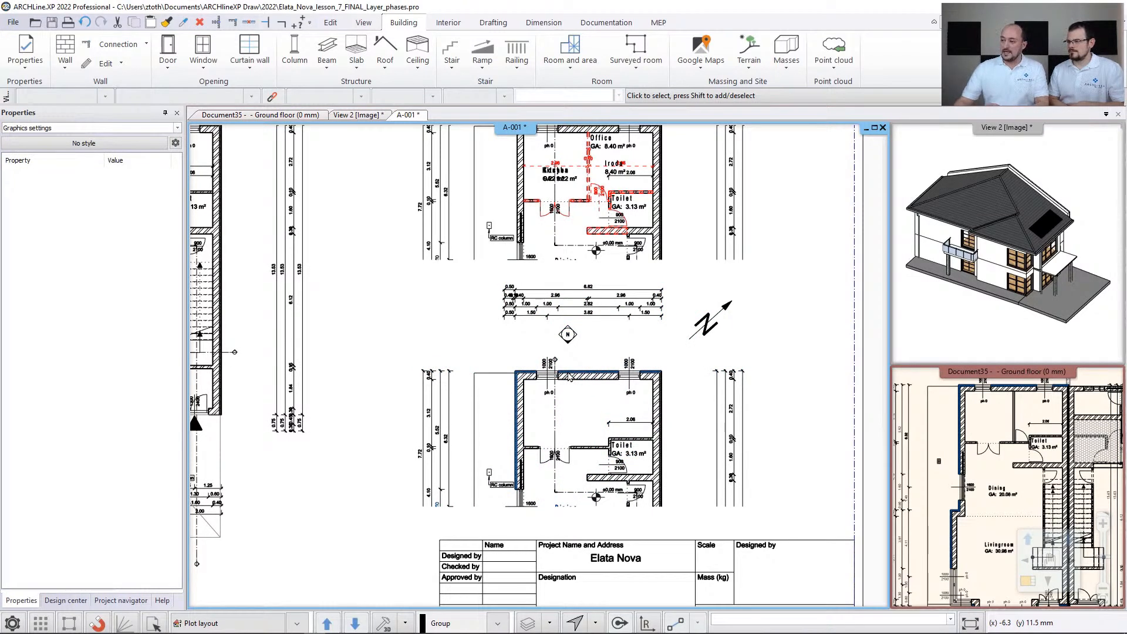
right_click(580, 376)
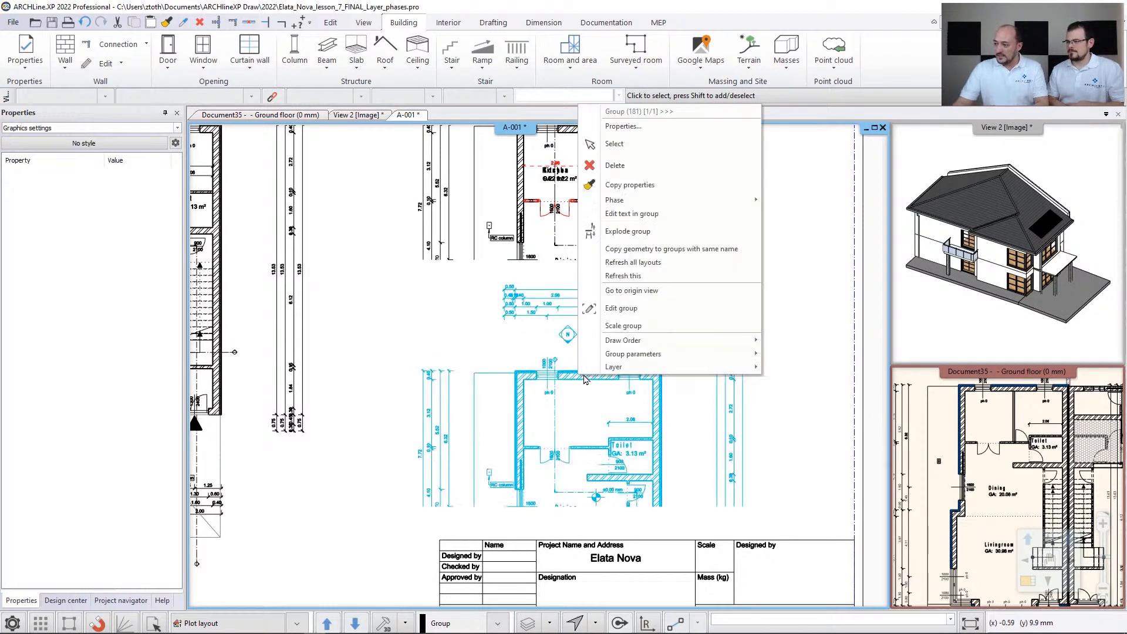
mouse_move(594, 374)
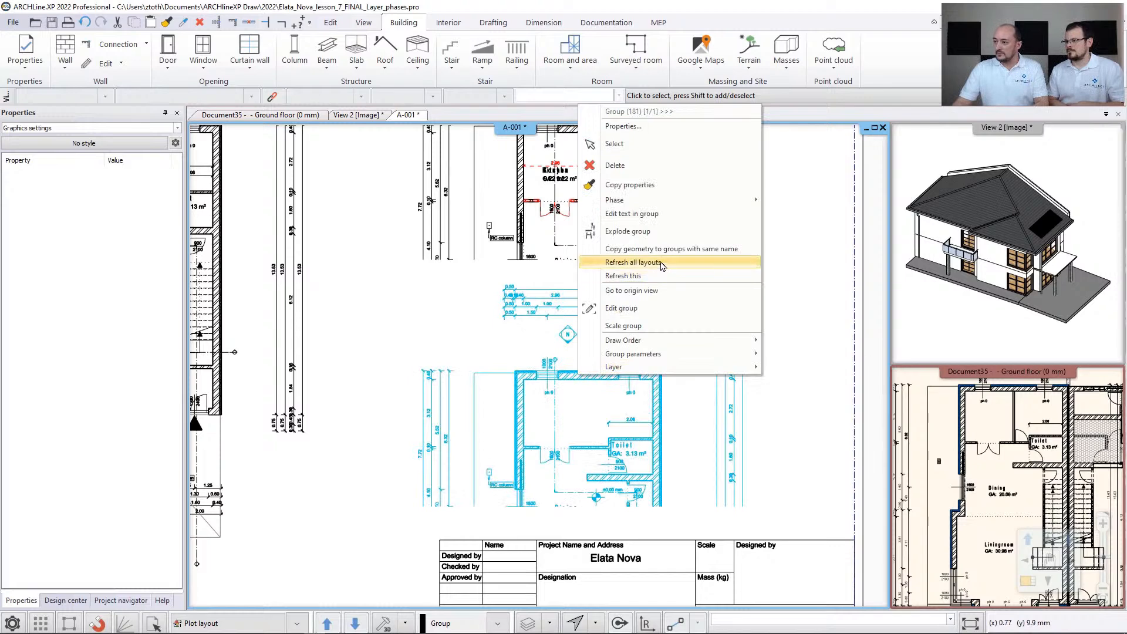
click(653, 278)
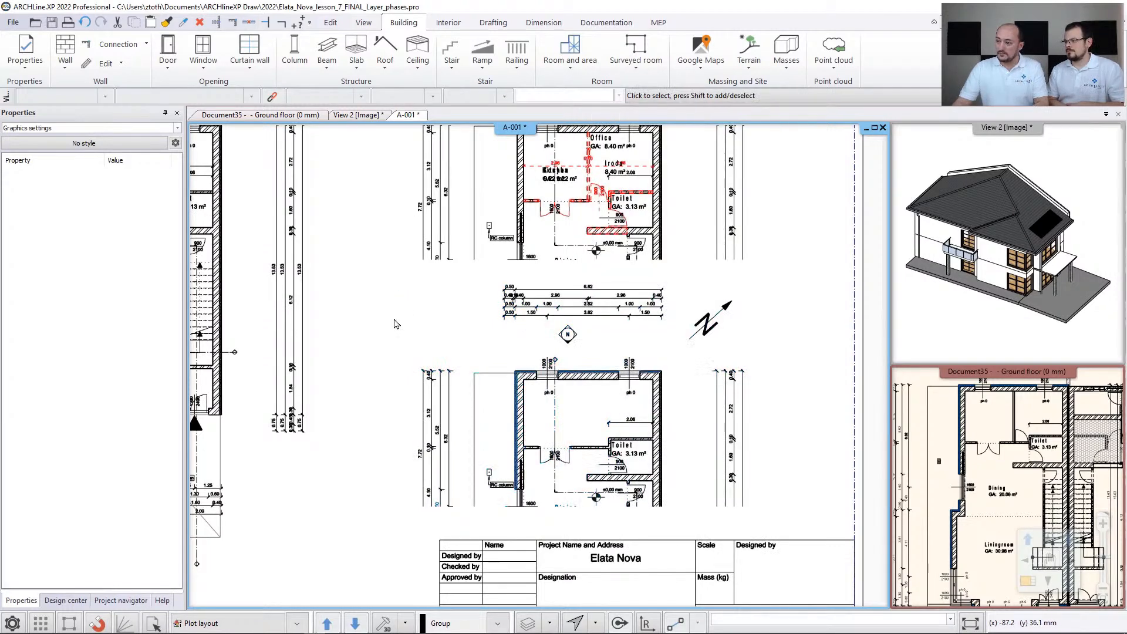
scroll(515, 372, down, 5)
scroll(331, 200, down, 2)
middle_drag(341, 202, 524, 328)
scroll(541, 324, up, 8)
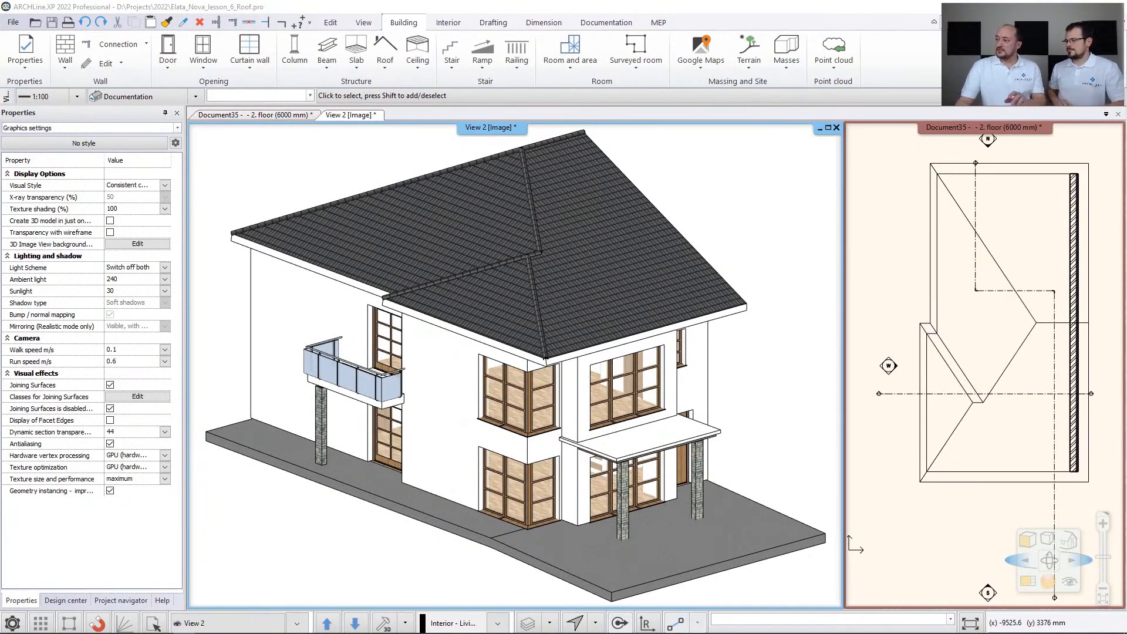
- Set the main slope of the second-floor roof to 30°
click(925, 208)
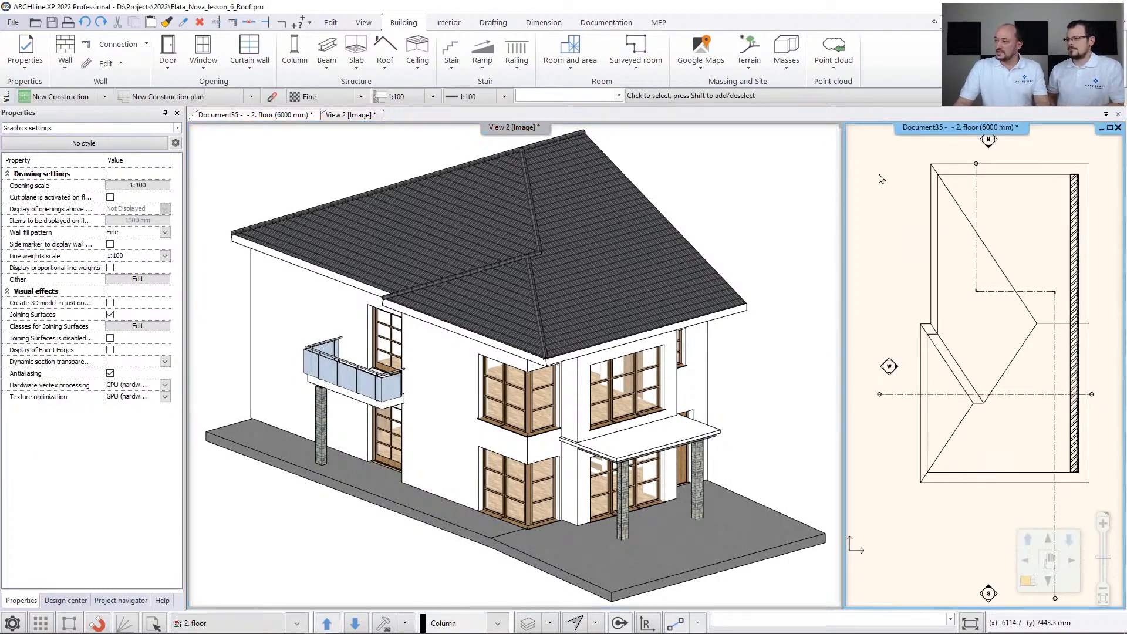
click(924, 209)
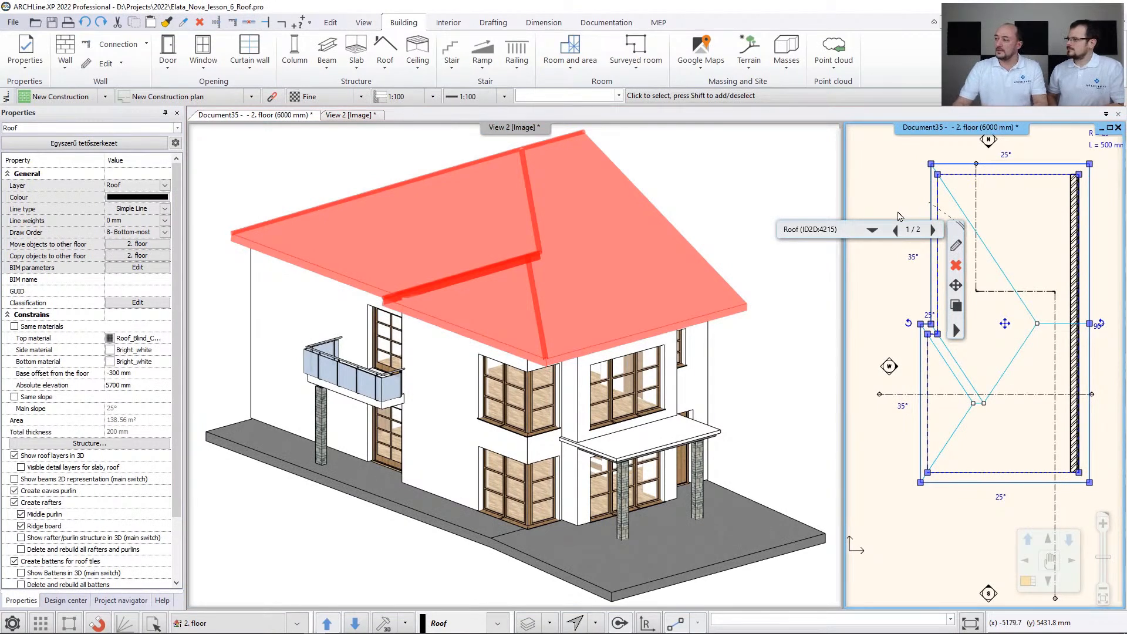
middle_drag(915, 182, 905, 190)
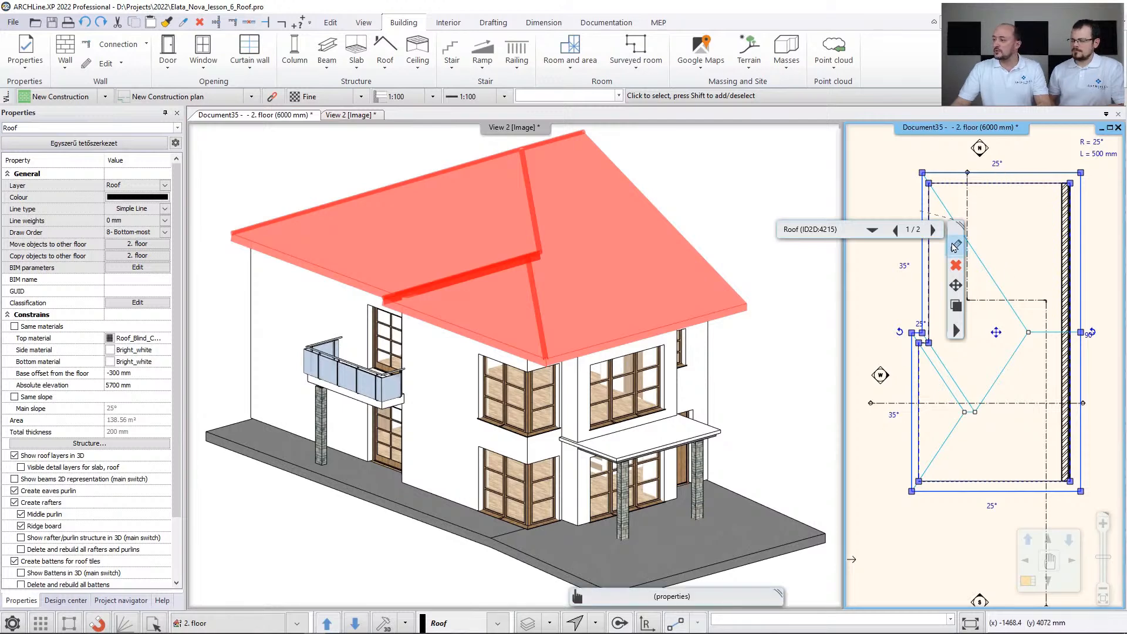
middle_drag(991, 234, 984, 242)
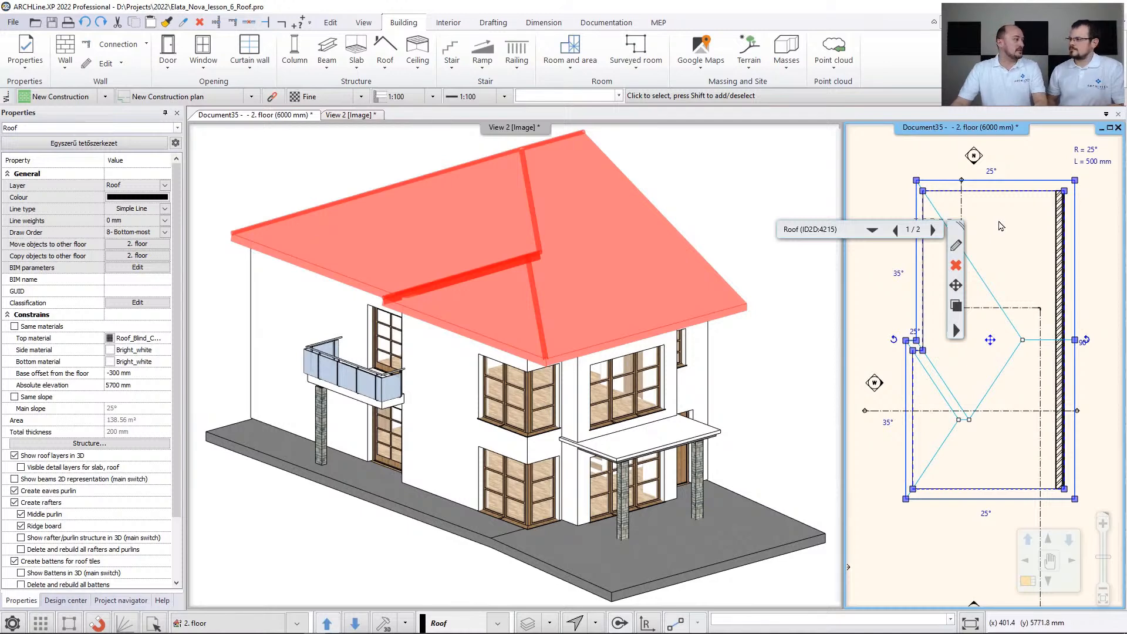
click(1089, 151)
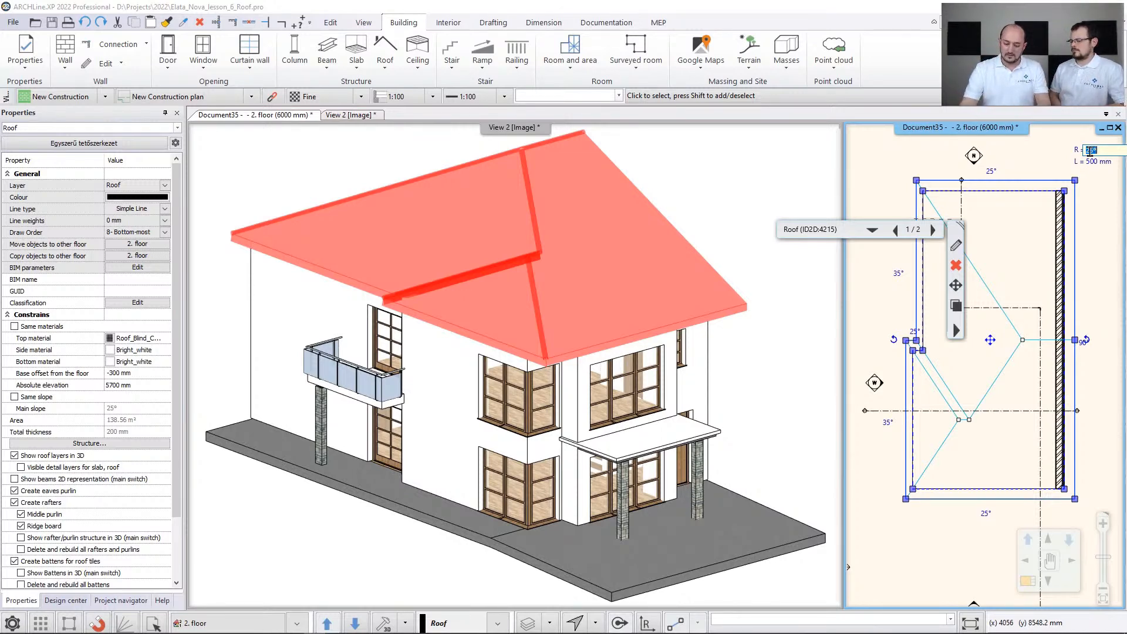
text(35)
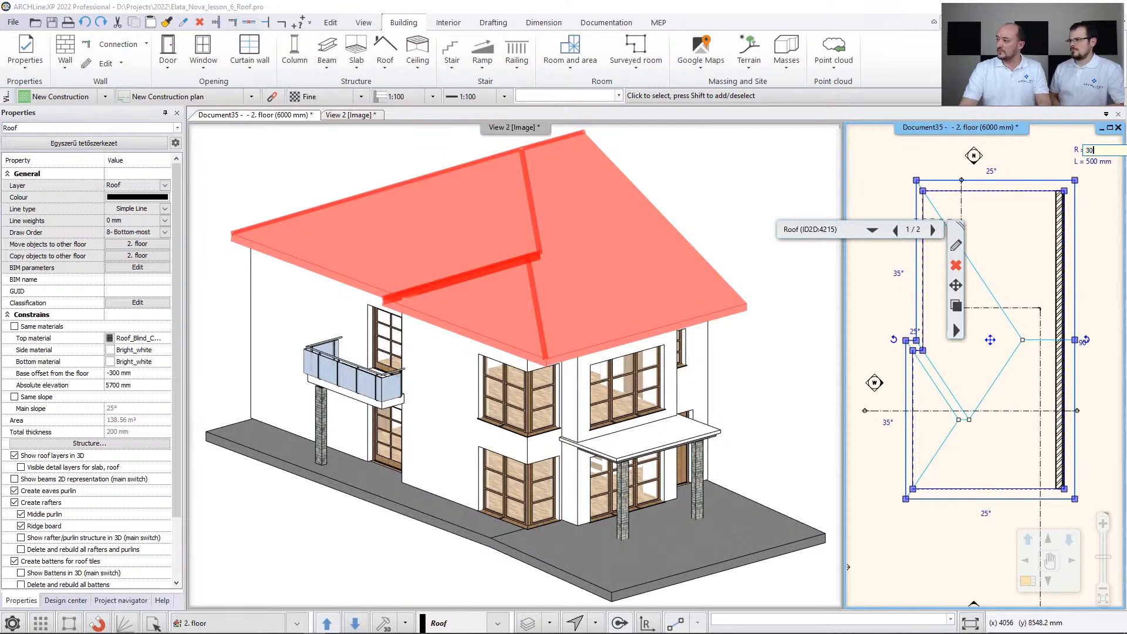
key(Return)
click(705, 239)
scroll(705, 238, down, 3)
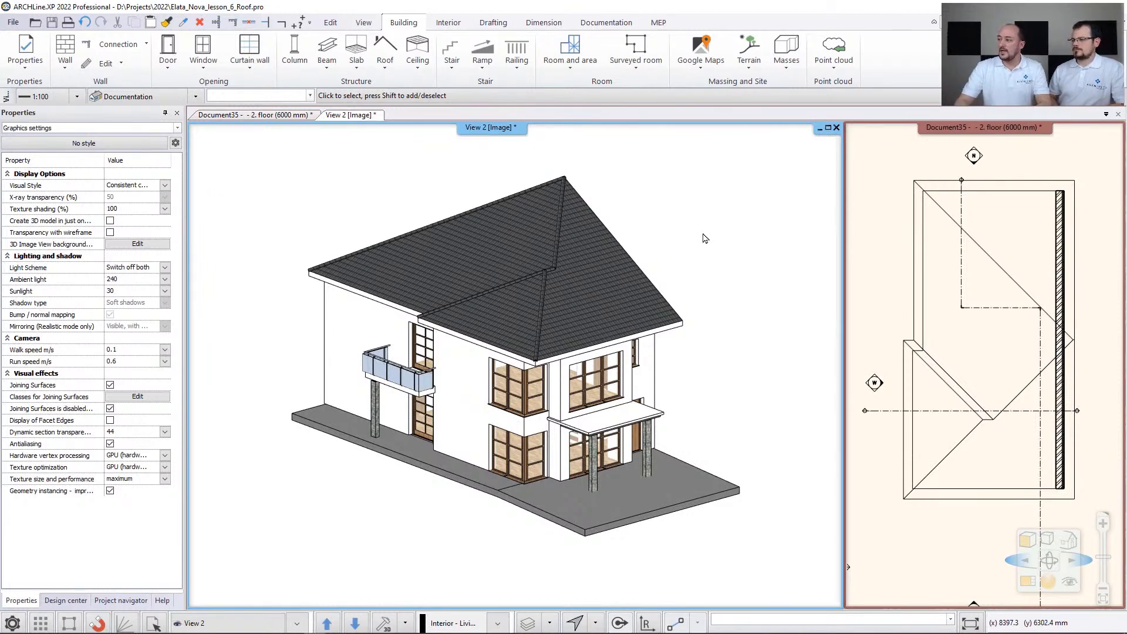
- Set the slope of the west eave on the roof's projecting section to 40°
click(938, 214)
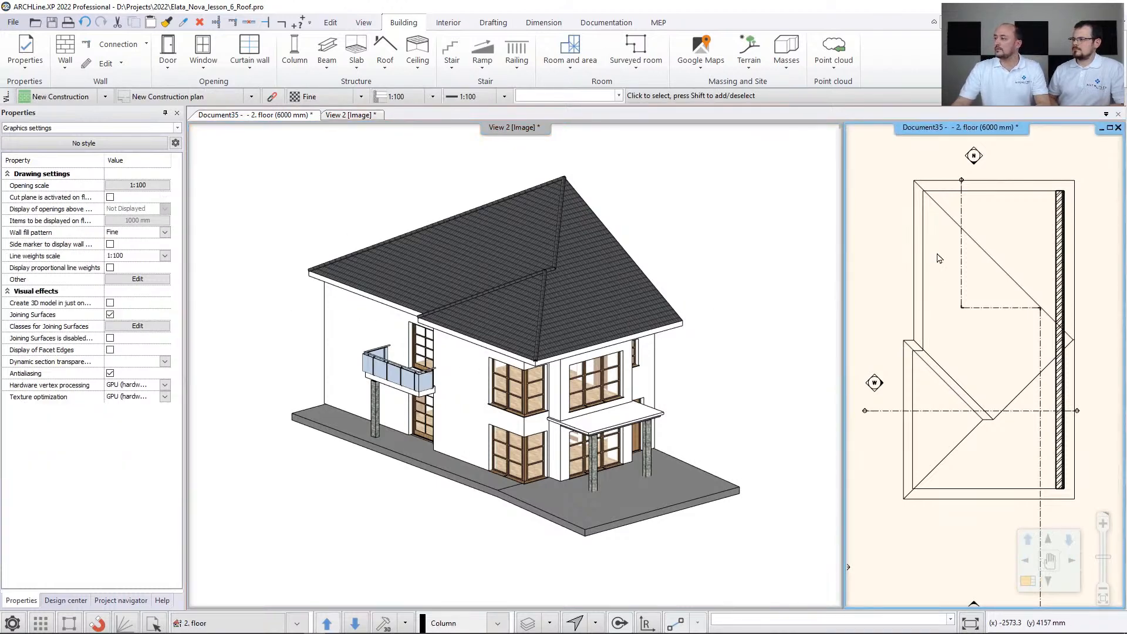
click(947, 218)
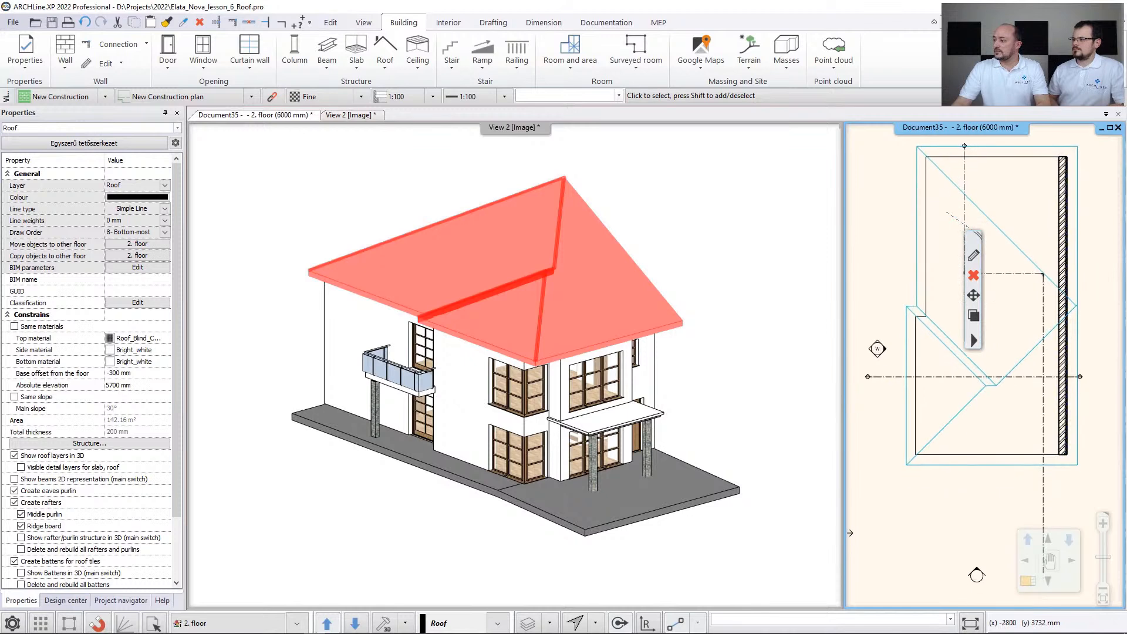
middle_drag(929, 222, 924, 266)
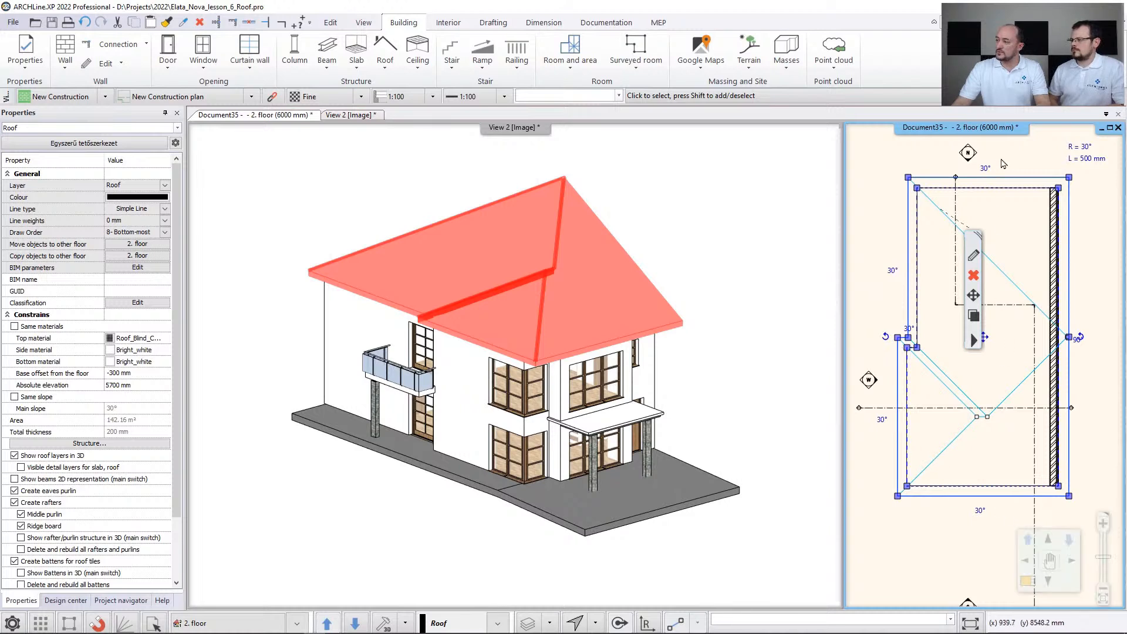
click(883, 423)
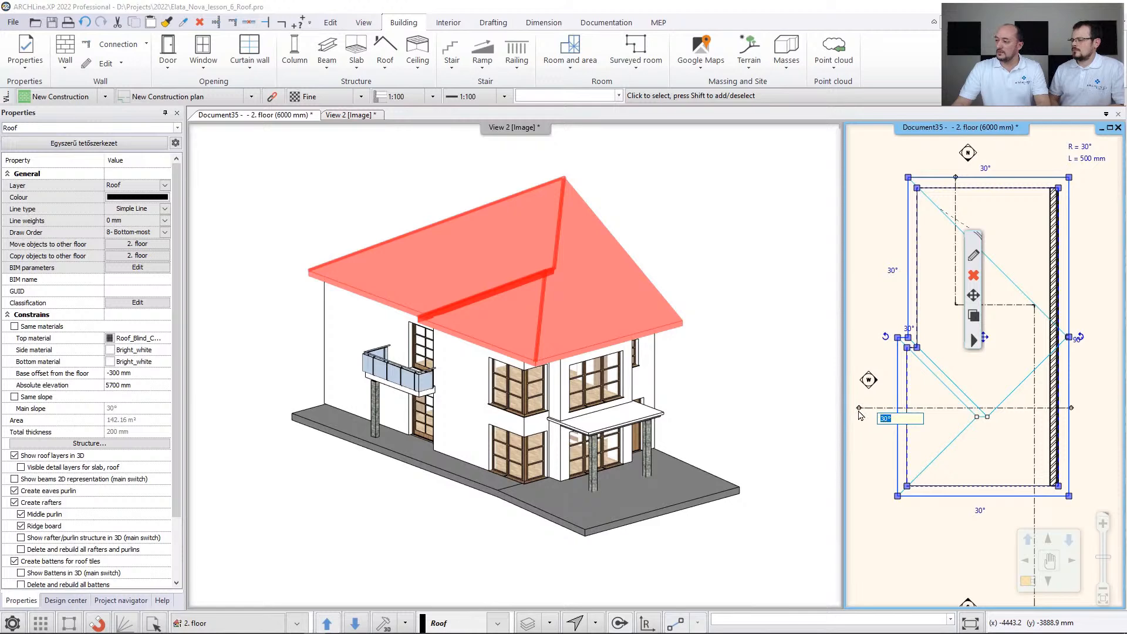
key(Escape)
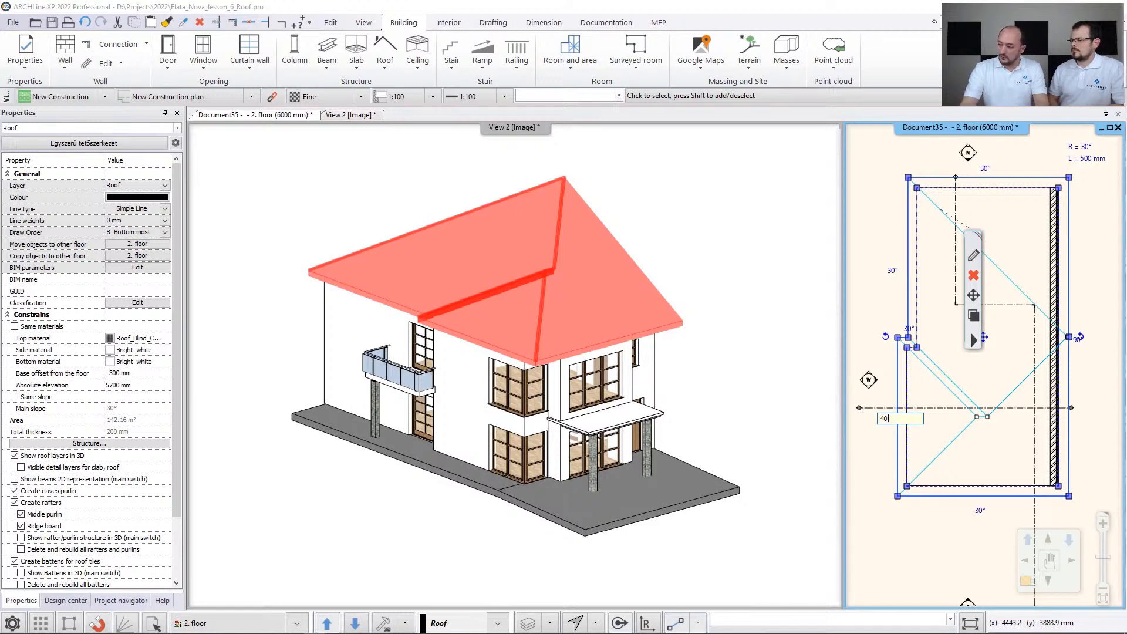
key(Escape)
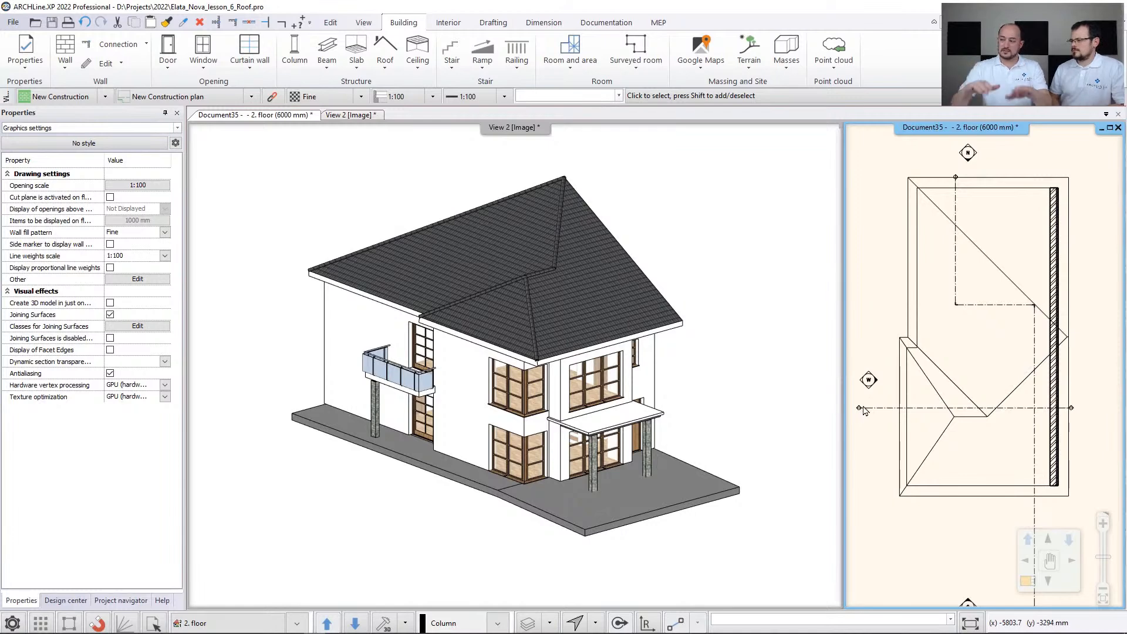
- Set the slope of the west eave on the roof's projecting section to 90° to form a gable
click(910, 309)
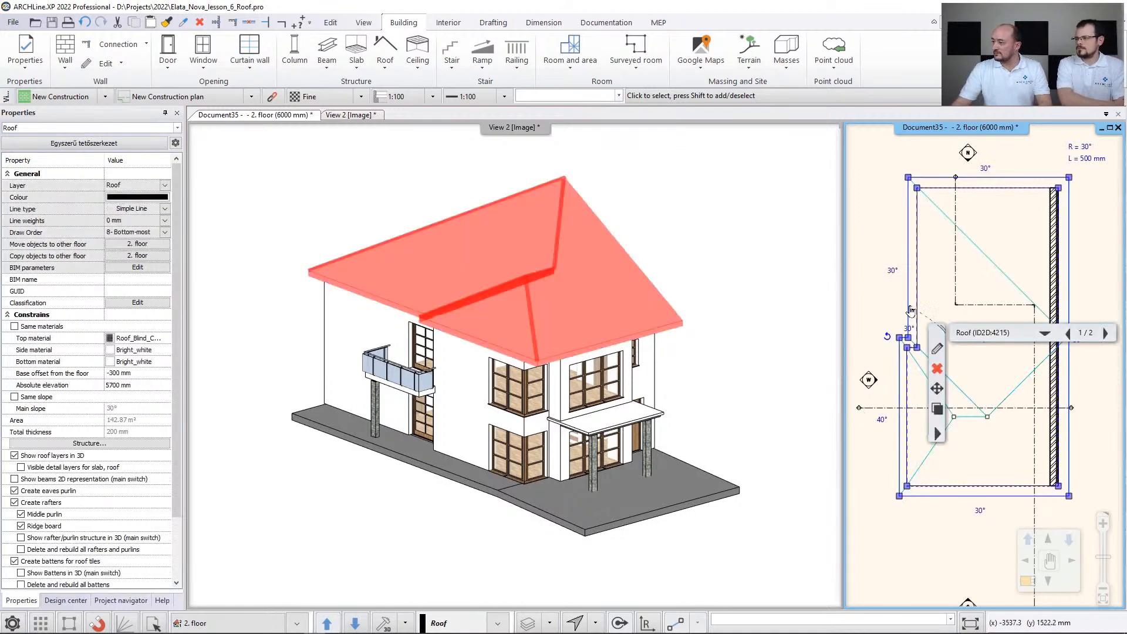
middle_drag(973, 284, 943, 253)
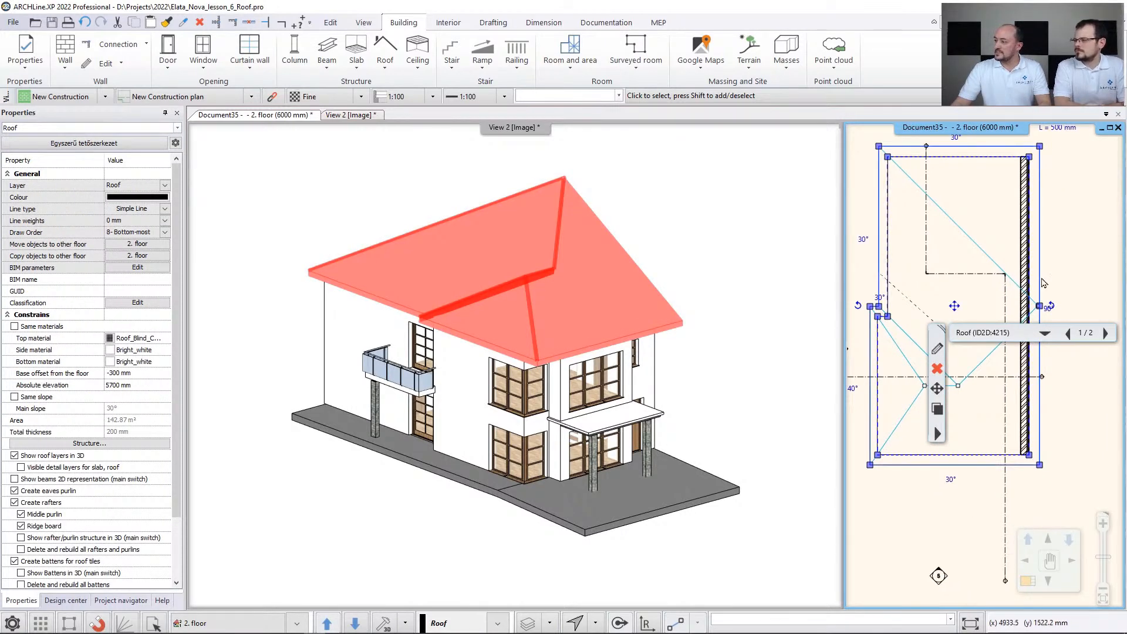
scroll(1060, 281, up, 3)
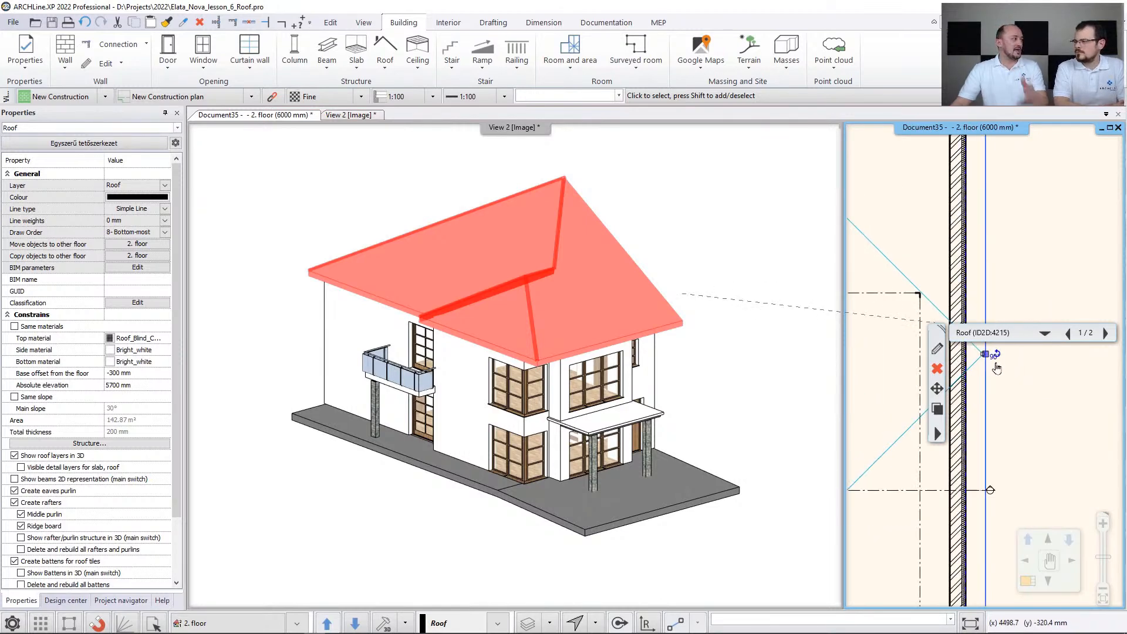
scroll(986, 253, down, 4)
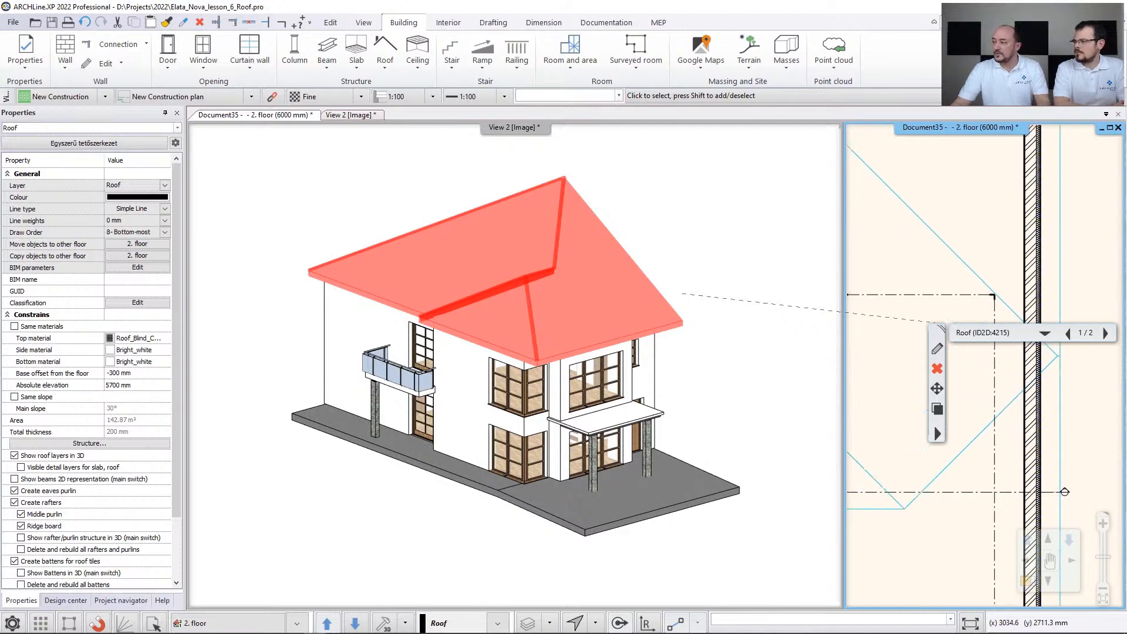
middle_drag(946, 266, 991, 243)
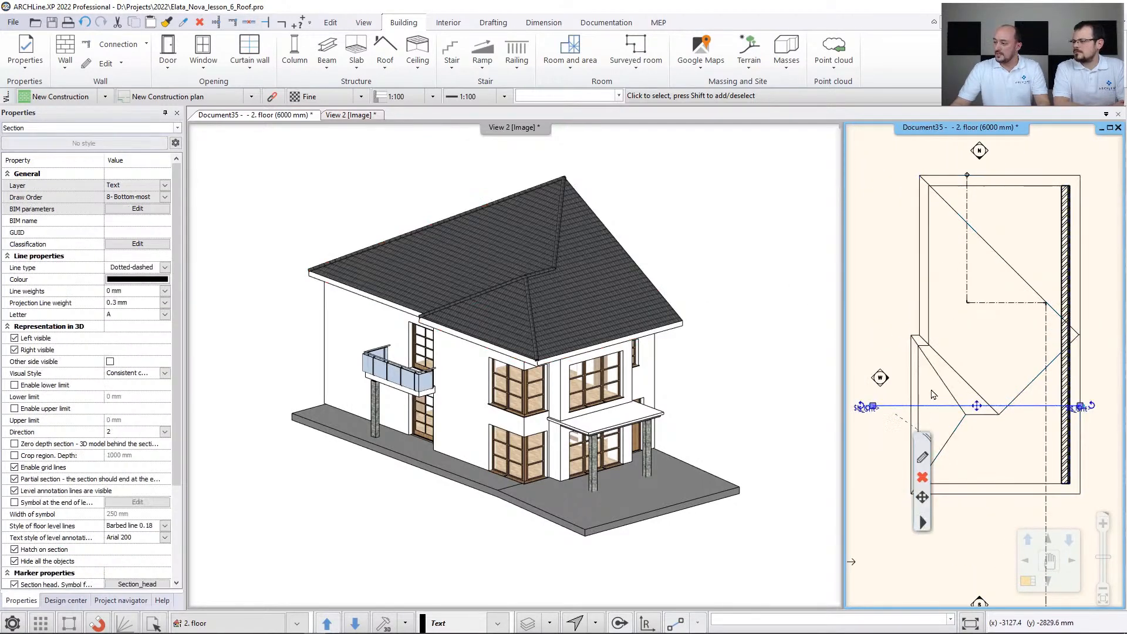
click(894, 418)
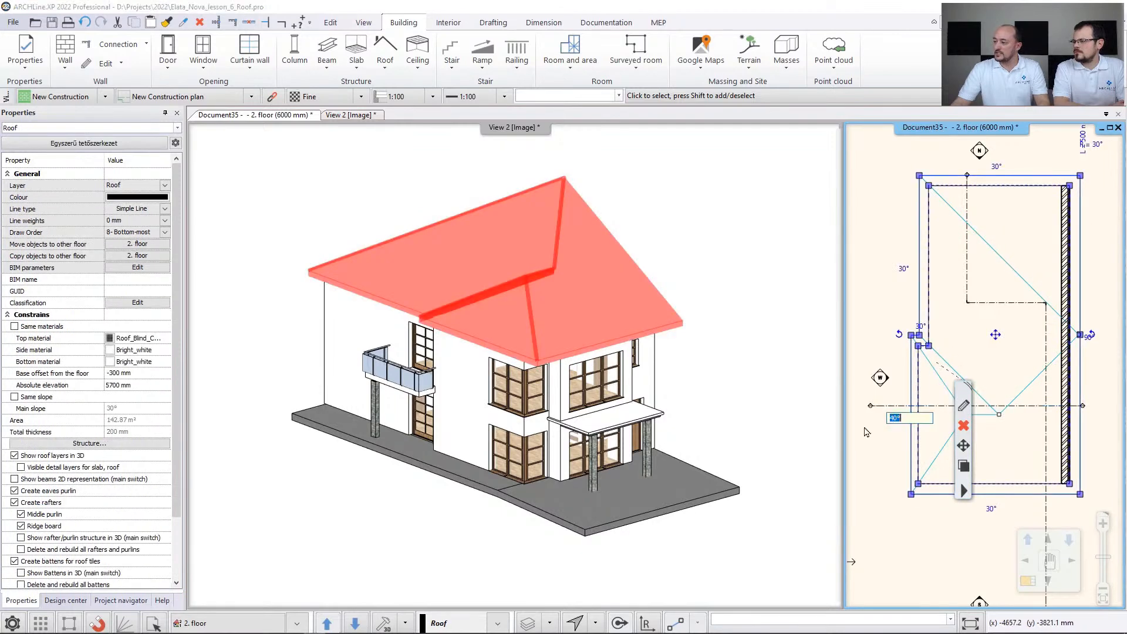
text(90)
key(Return)
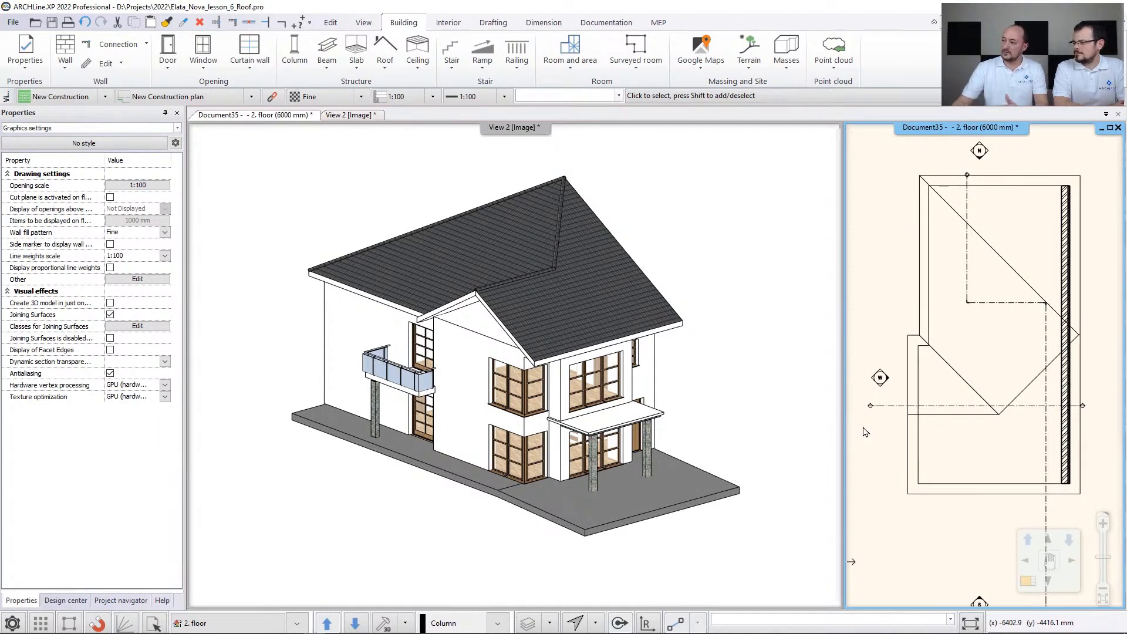
- Set the slope of the west gable edge on the roof's projecting section to 30°
click(908, 432)
click(894, 418)
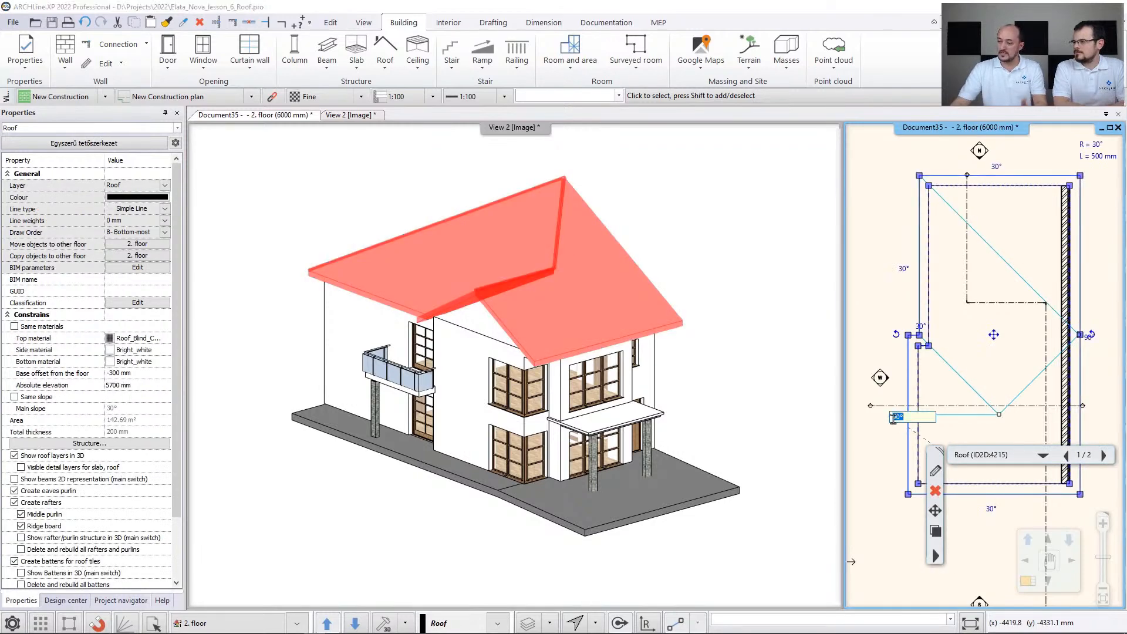
text(30)
key(Return)
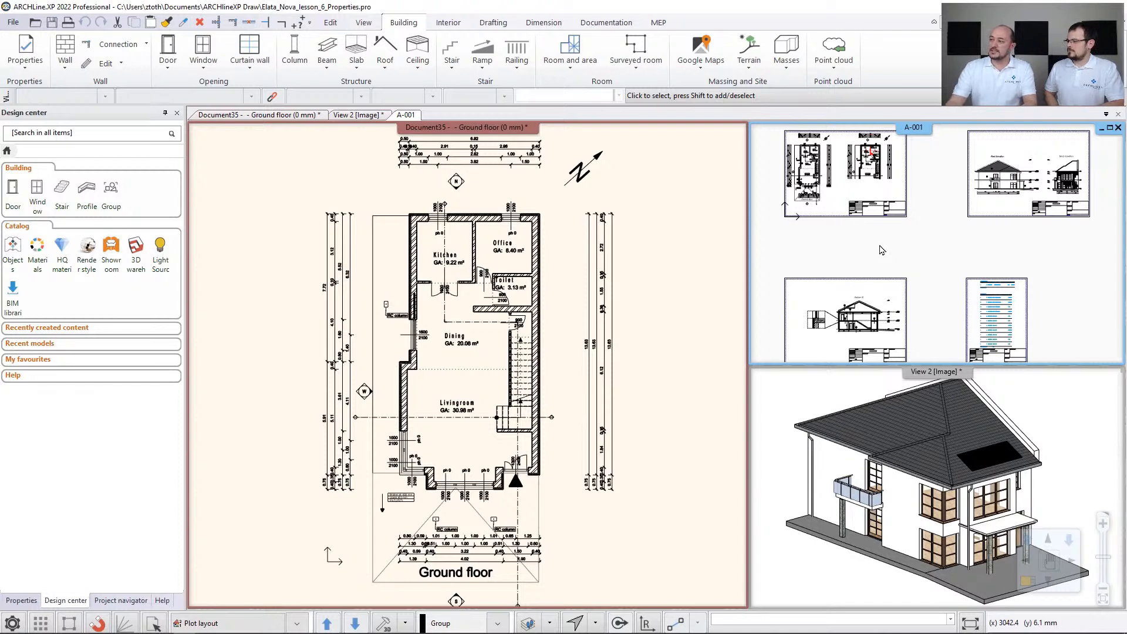
- Duplicate the sheets of plot layout A-001 as a new layout containing only the frames and title blocks
middle_drag(851, 256, 853, 256)
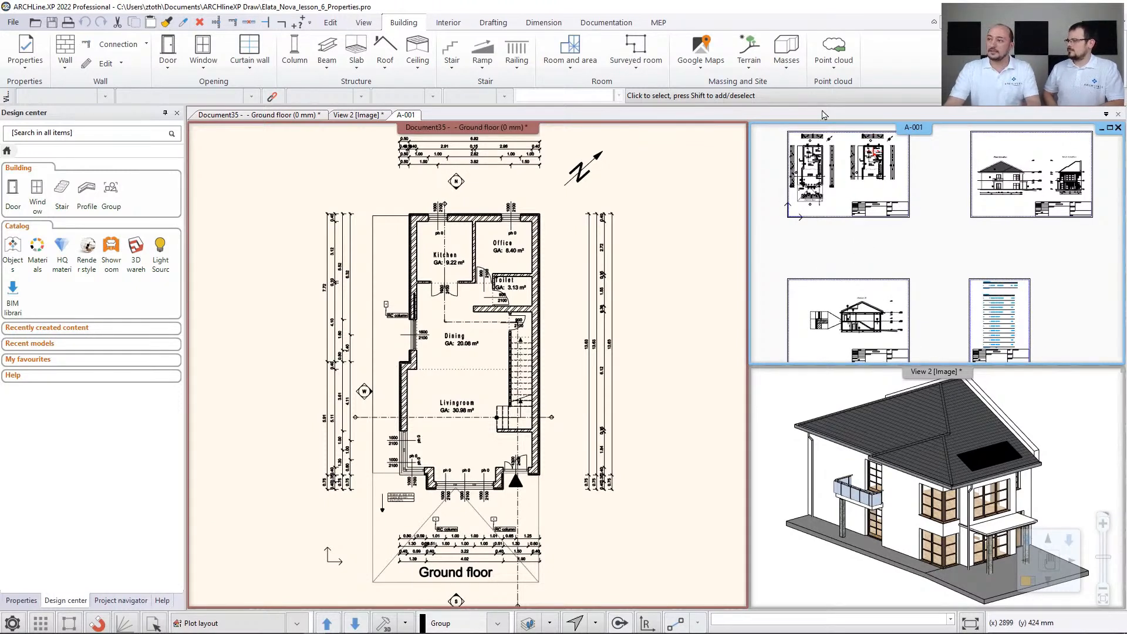
click(607, 22)
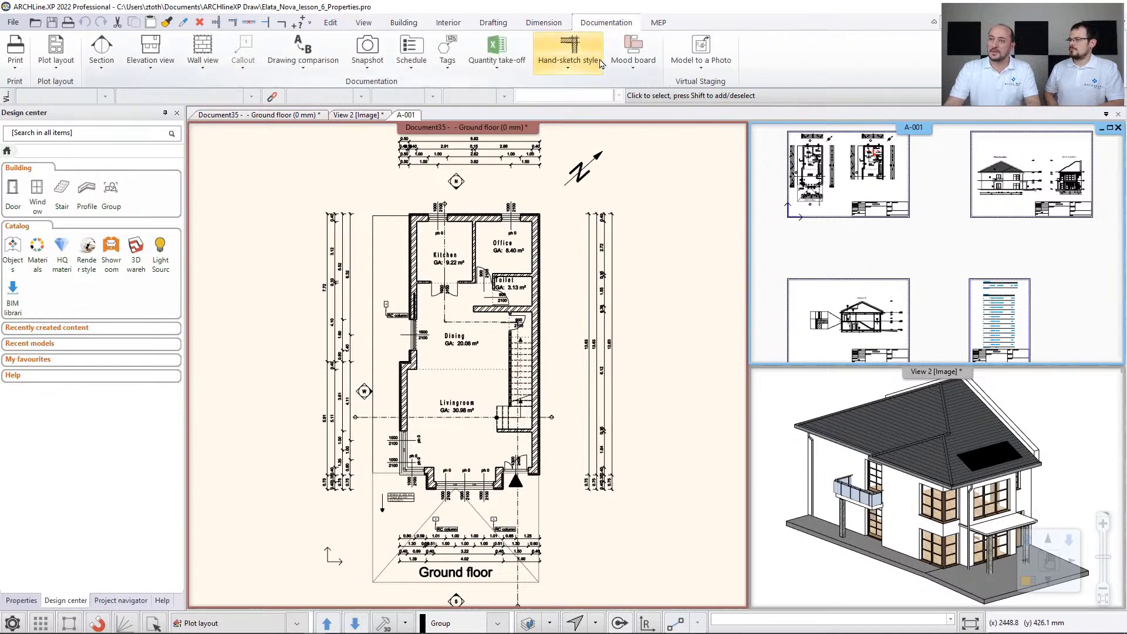
click(56, 66)
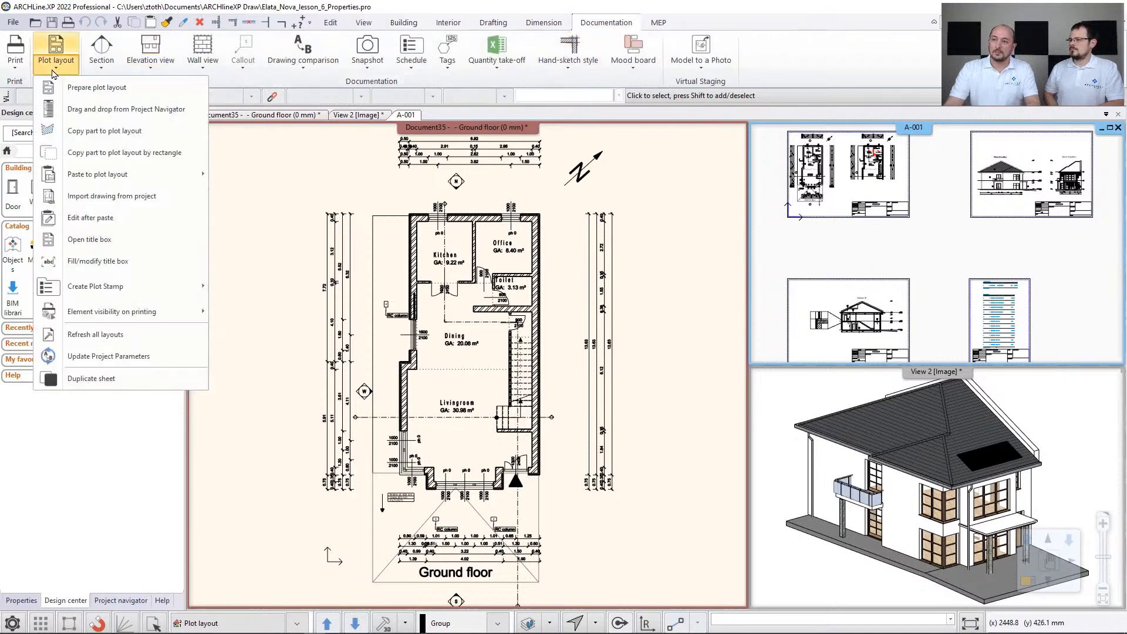
click(104, 387)
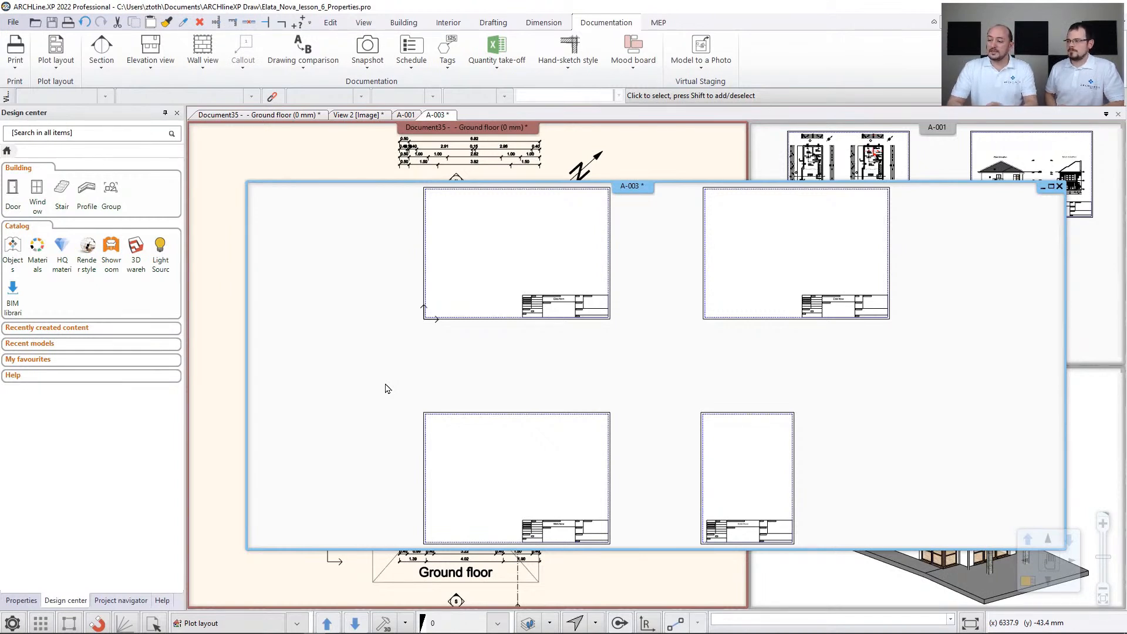
- Insert all sheets of plot layout A-001 into the print queue for PDF printing
click(803, 165)
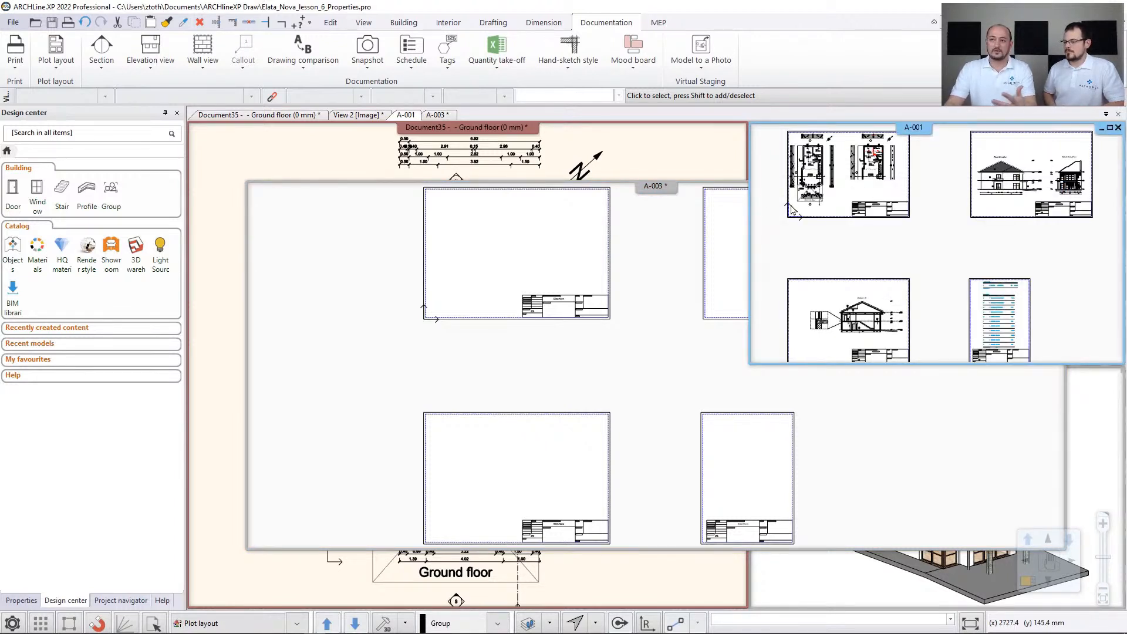
click(9, 70)
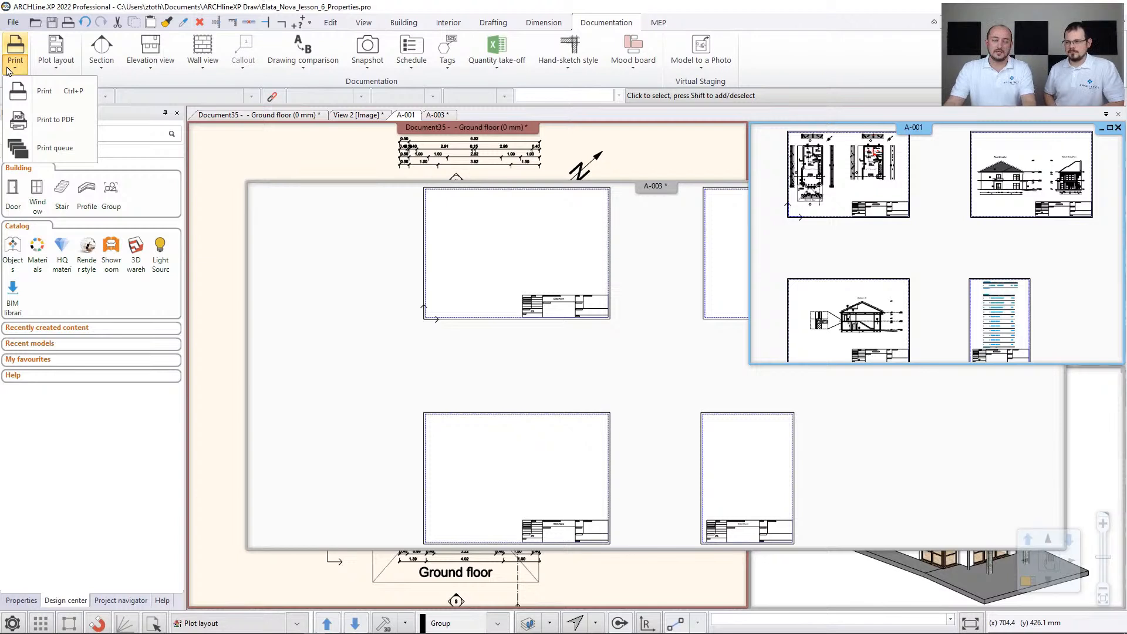
click(40, 149)
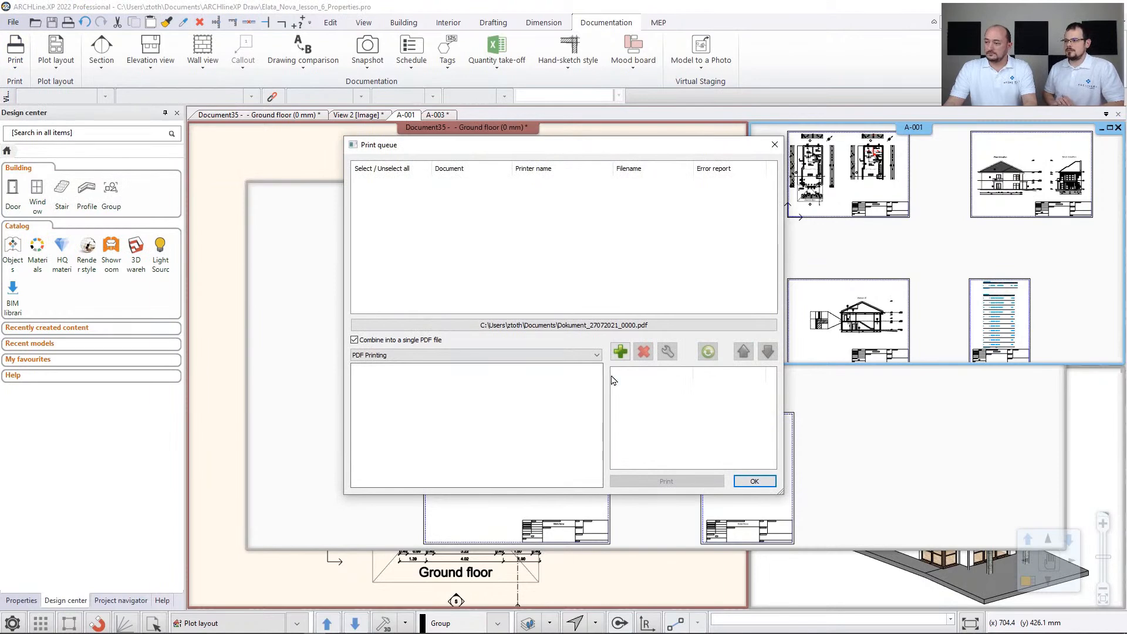
click(618, 354)
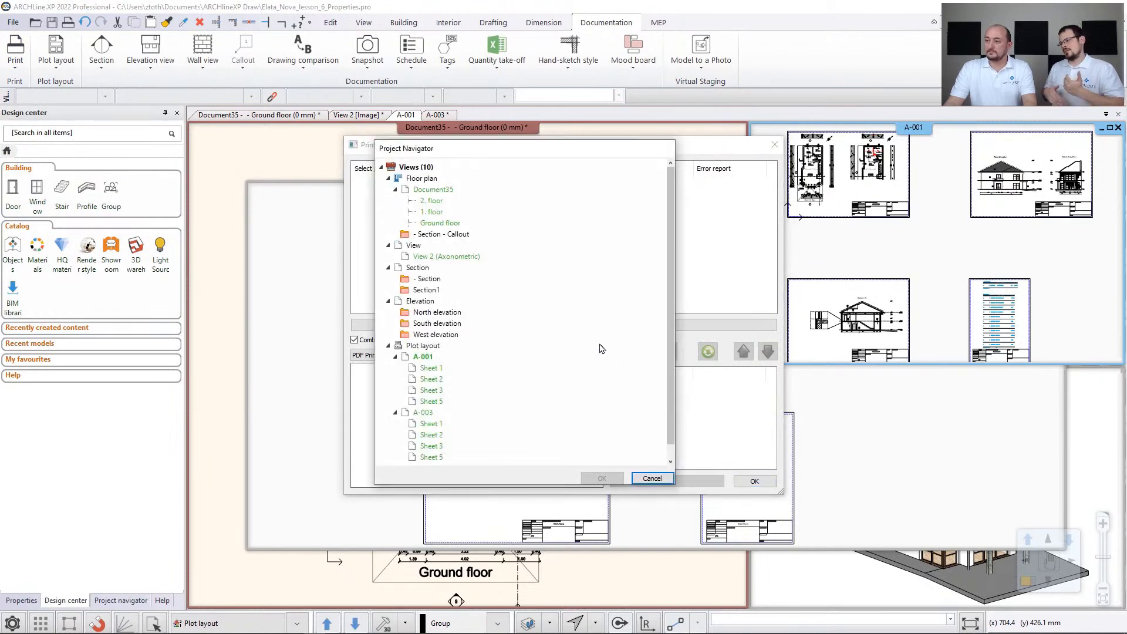
double_click(432, 358)
click(607, 480)
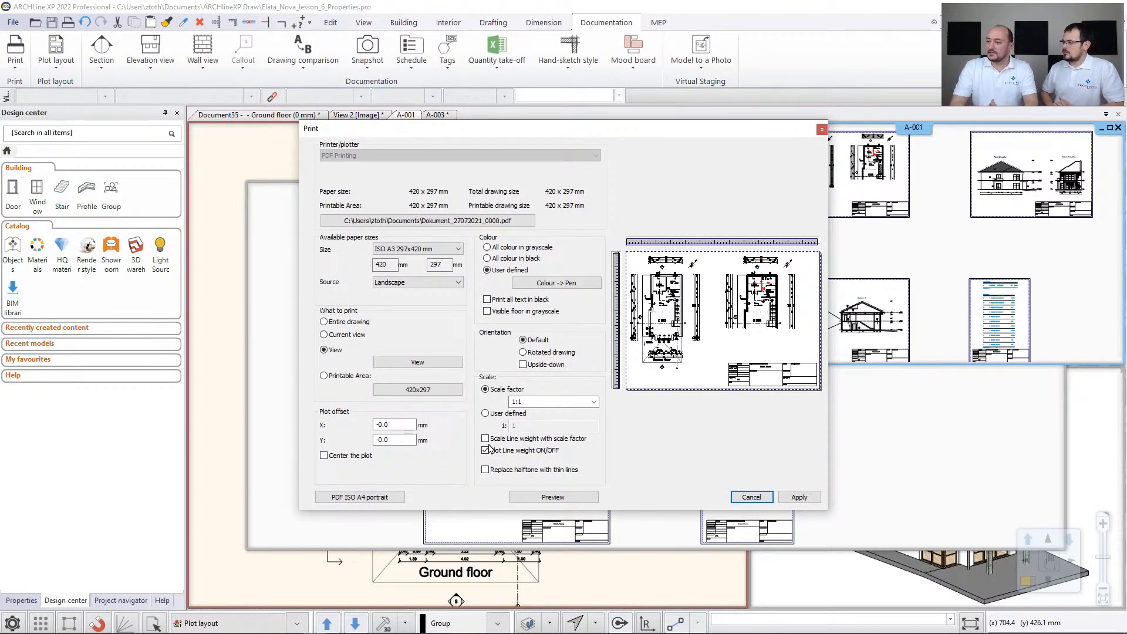
- Enable the upside-down orientation in the print settings of the A-001 floor plan sheet
click(523, 364)
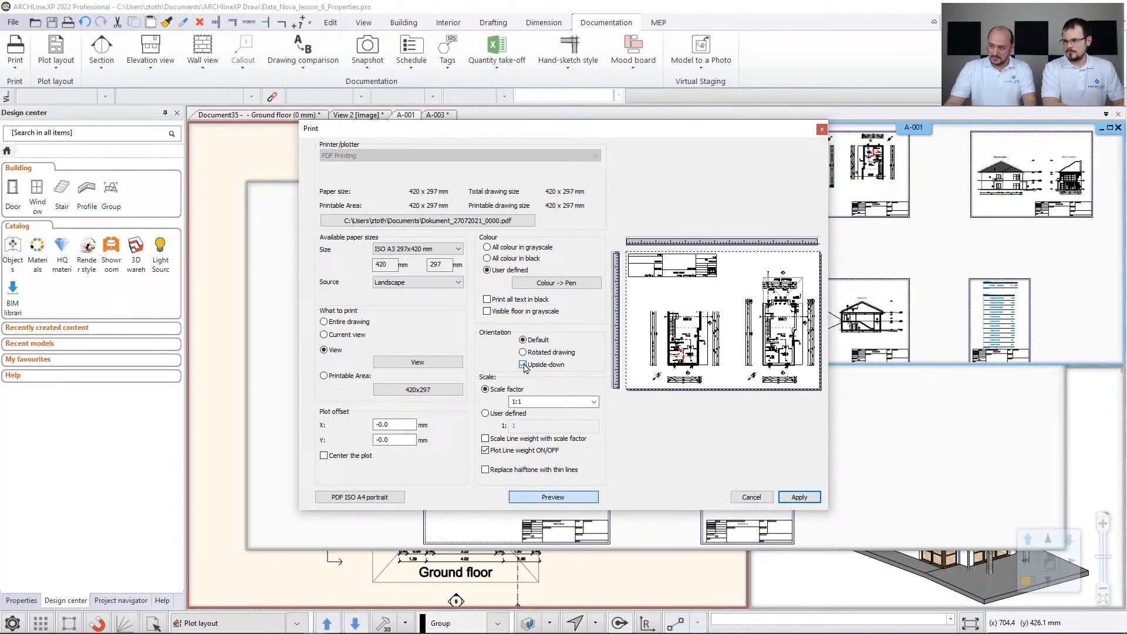